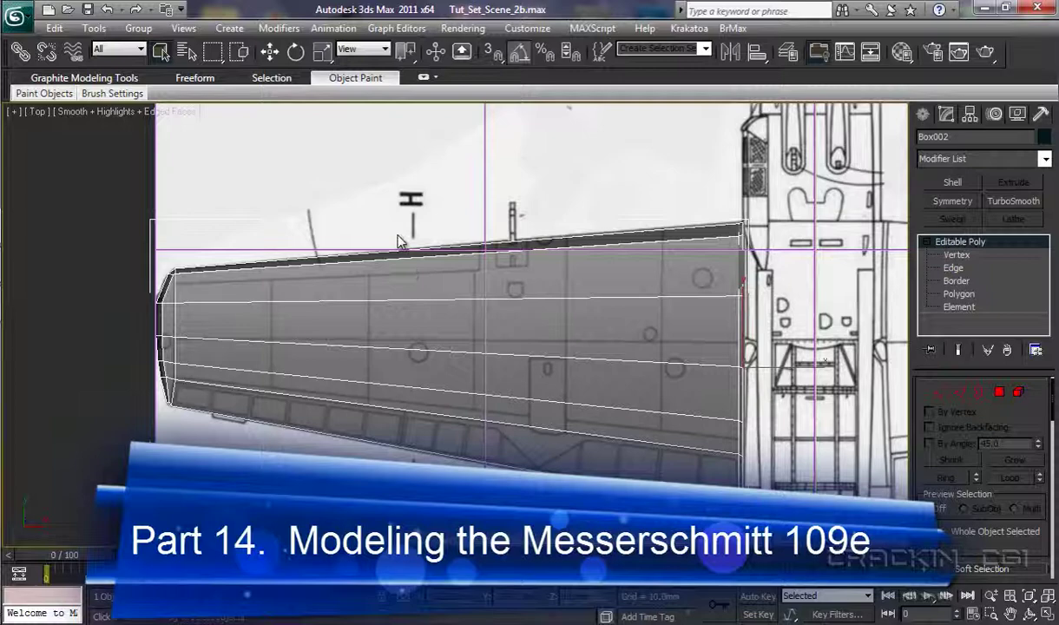
Select the wing's lengthwise edges and connect a new edge loop slid near the wing tip.
click(953, 267)
double_click(330, 398)
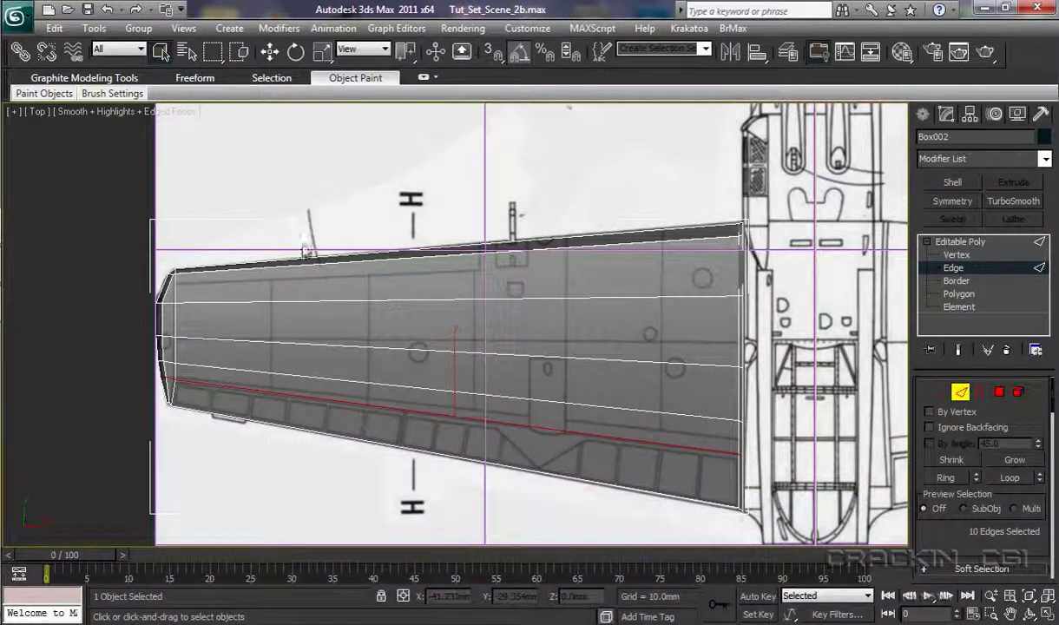
drag(302, 227, 342, 527)
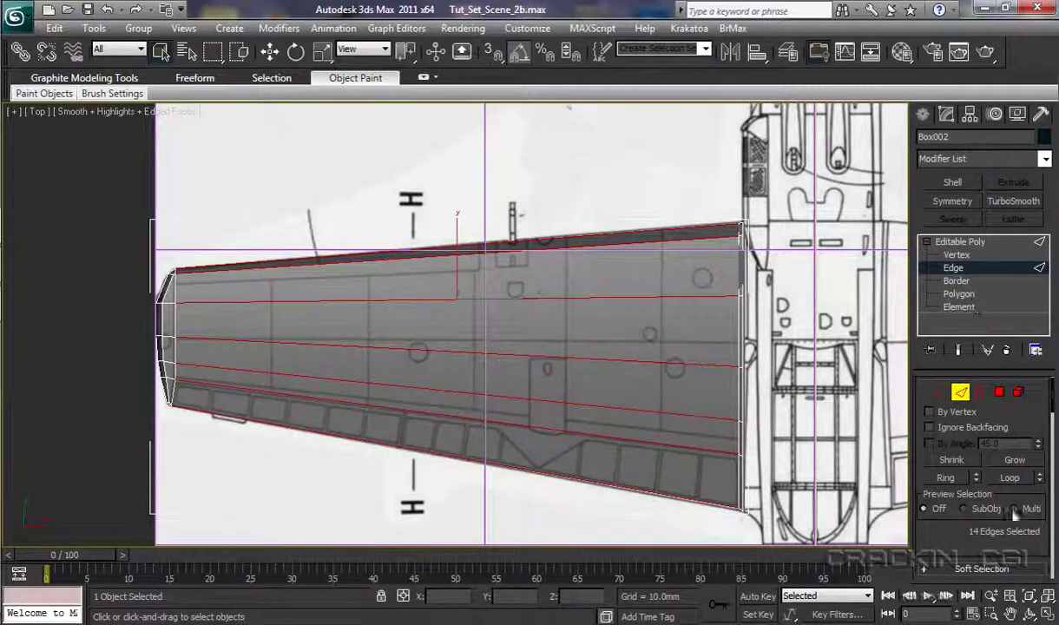
scroll(1053, 411, down, 5)
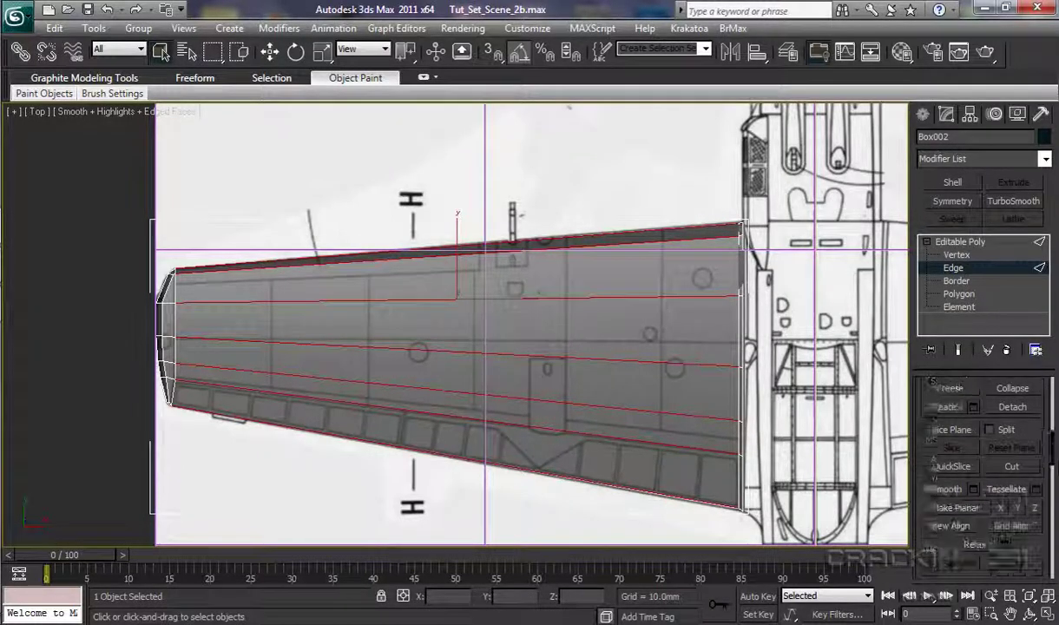
scroll(1055, 529, down, 4)
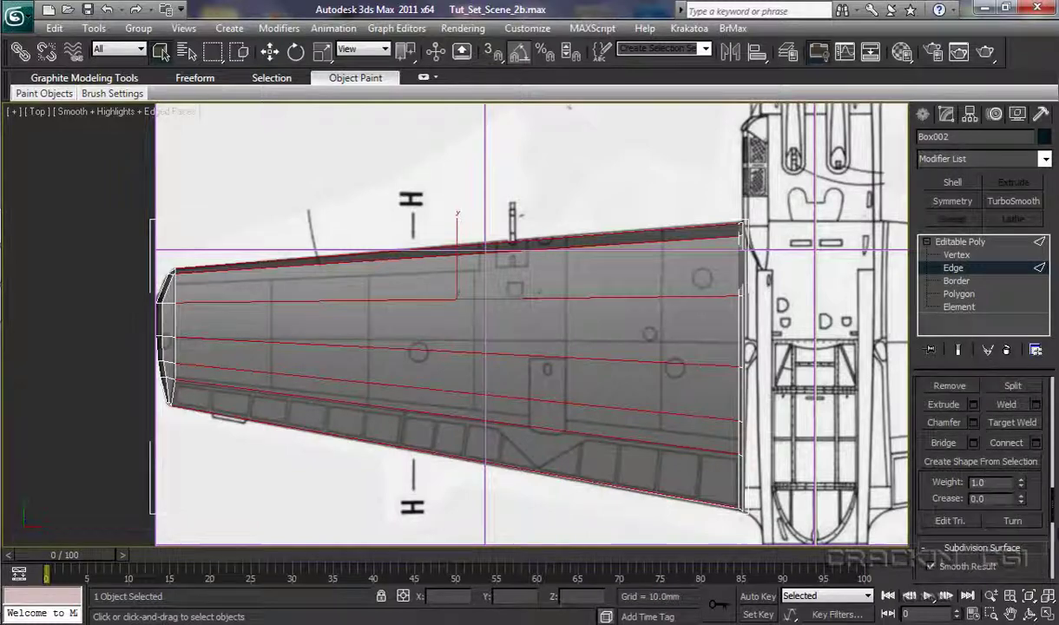
click(1035, 442)
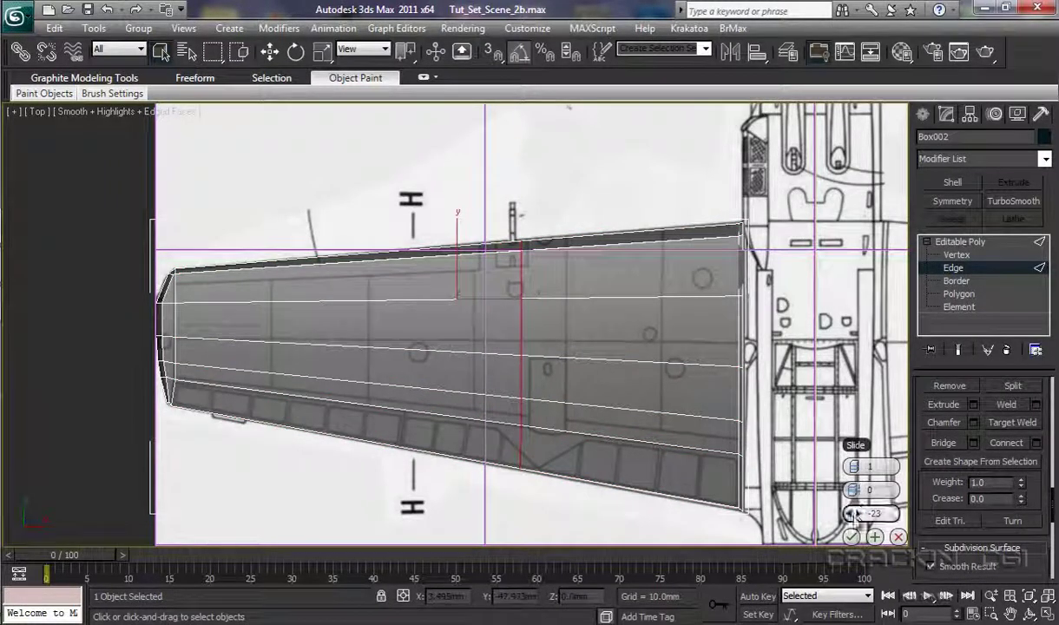
drag(853, 514, 144, 544)
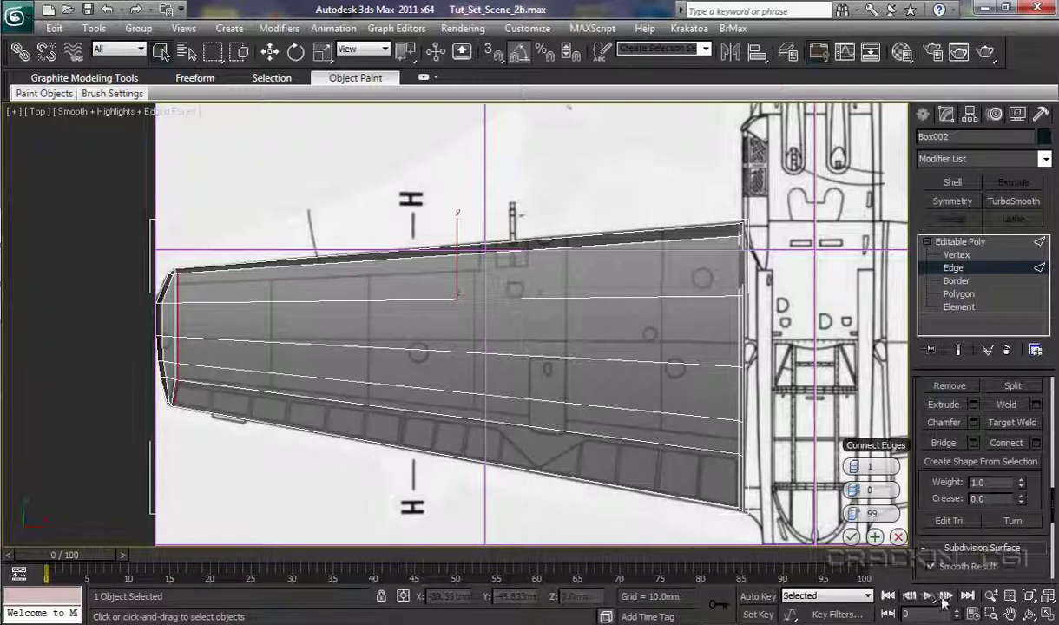
click(829, 538)
Connect a second edge loop across the wing, slid to -99 against the root.
drag(469, 209, 512, 547)
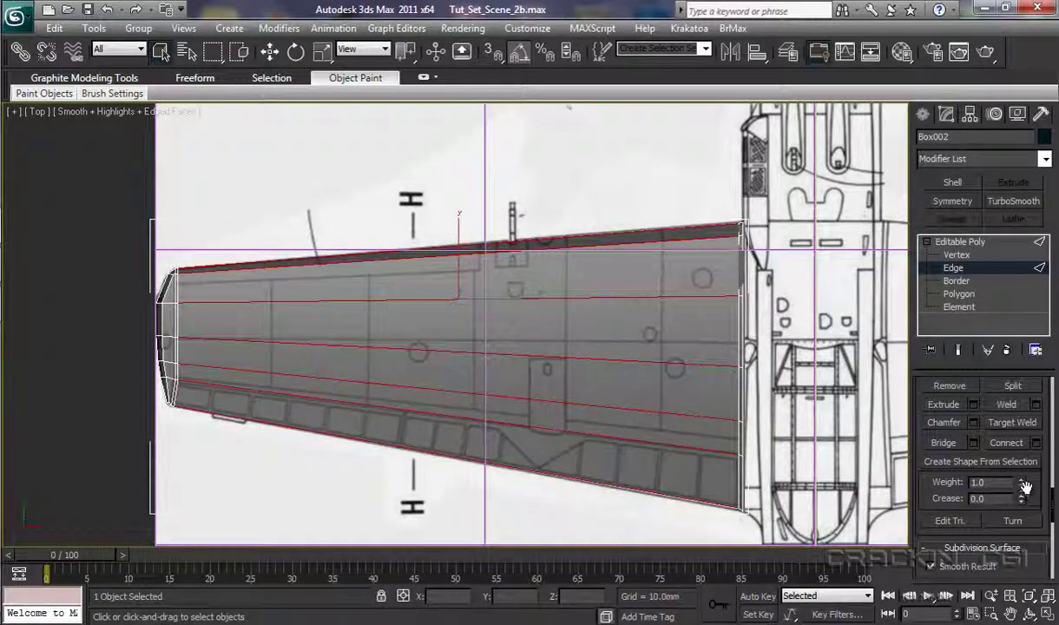
click(1035, 442)
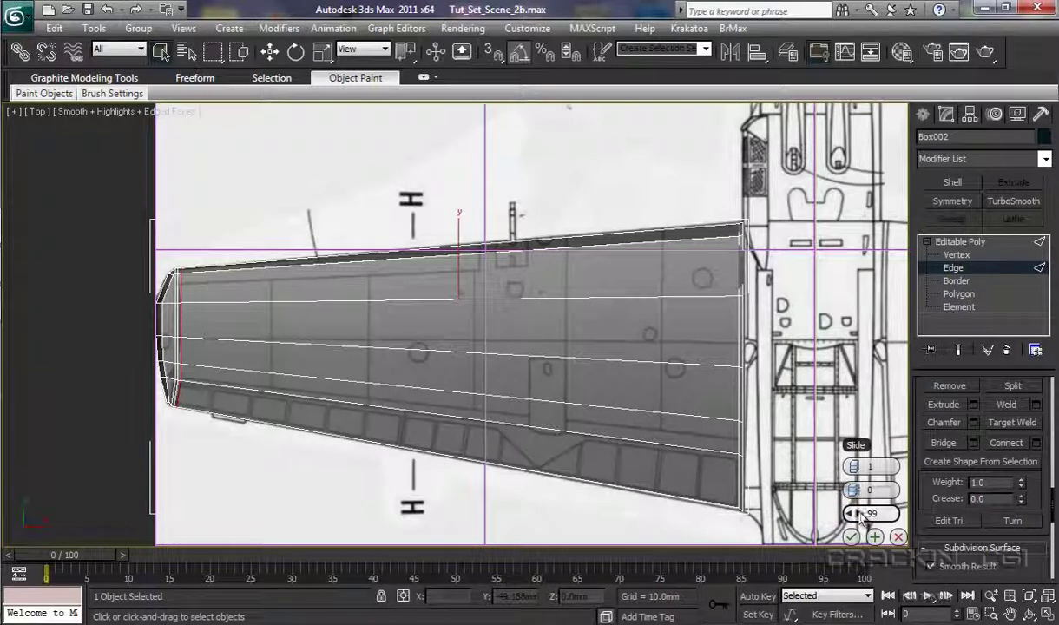
drag(862, 517, 213, 484)
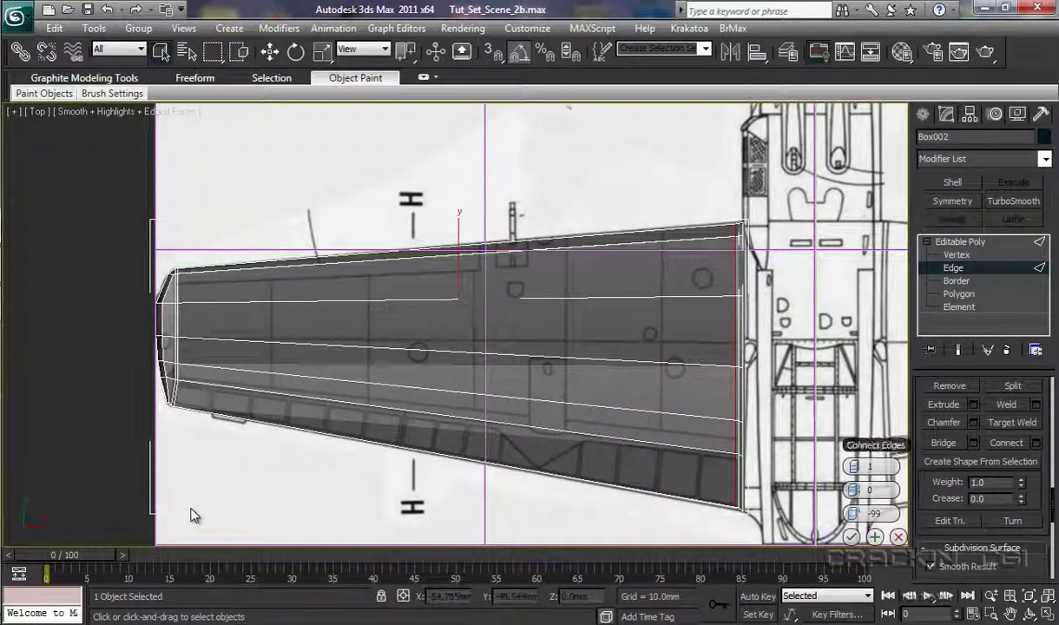
click(850, 538)
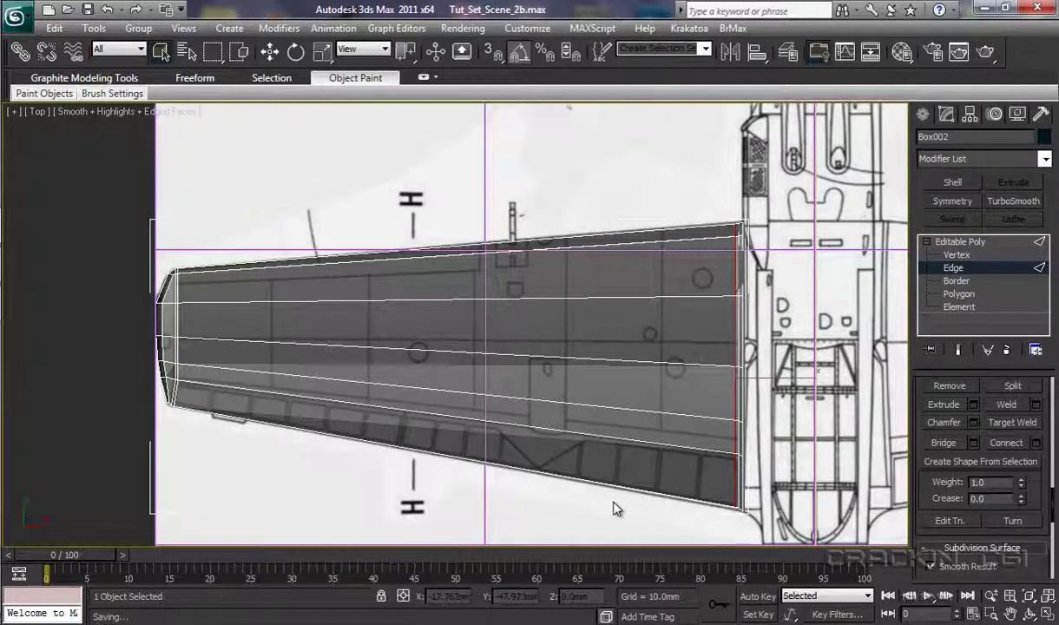
In Front view, rotate the whole wing upward to match the blueprint's dihedral.
key(f)
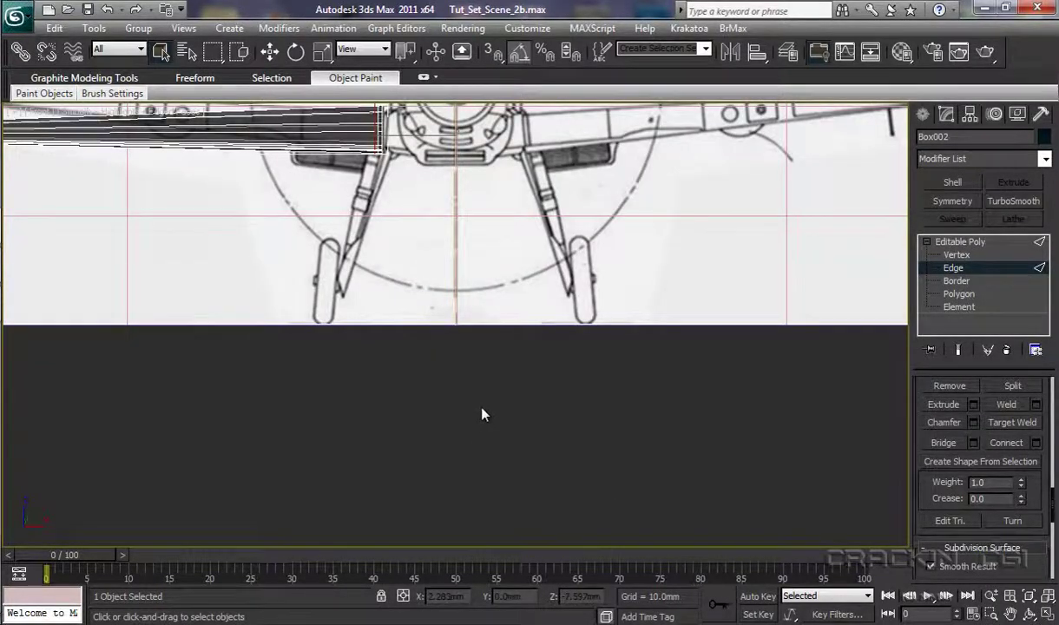
scroll(482, 413, down, 3)
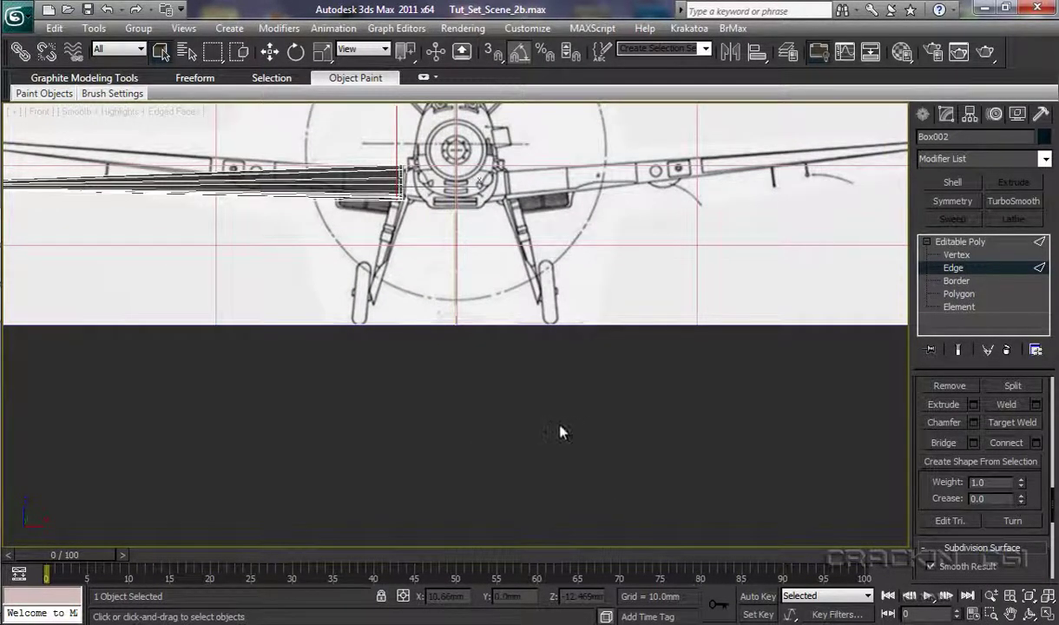
scroll(441, 349, down, 2)
middle_drag(441, 350, 685, 447)
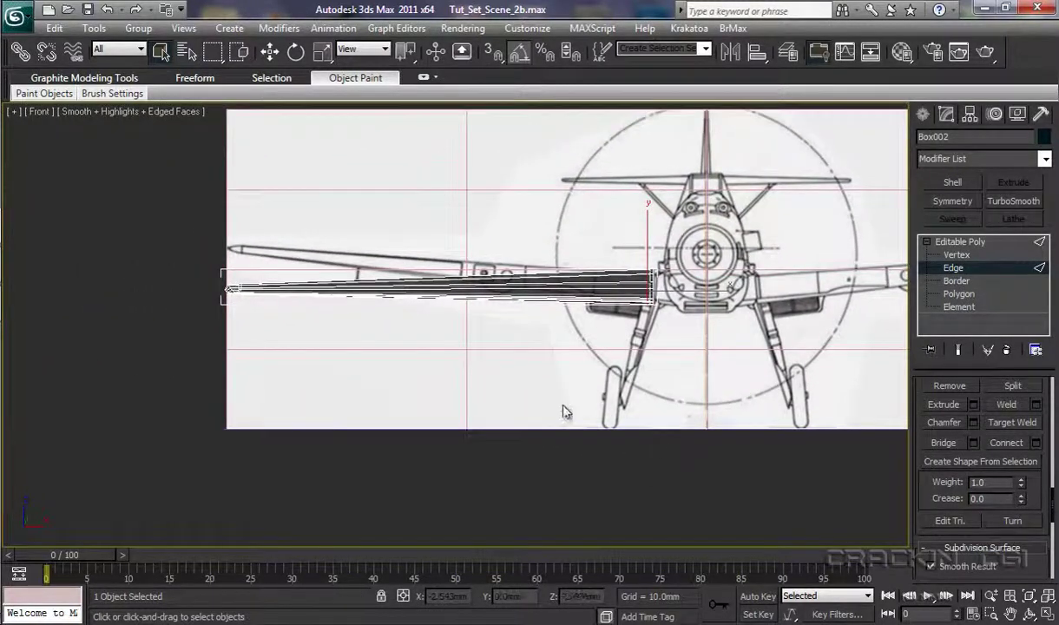
scroll(551, 401, up, 4)
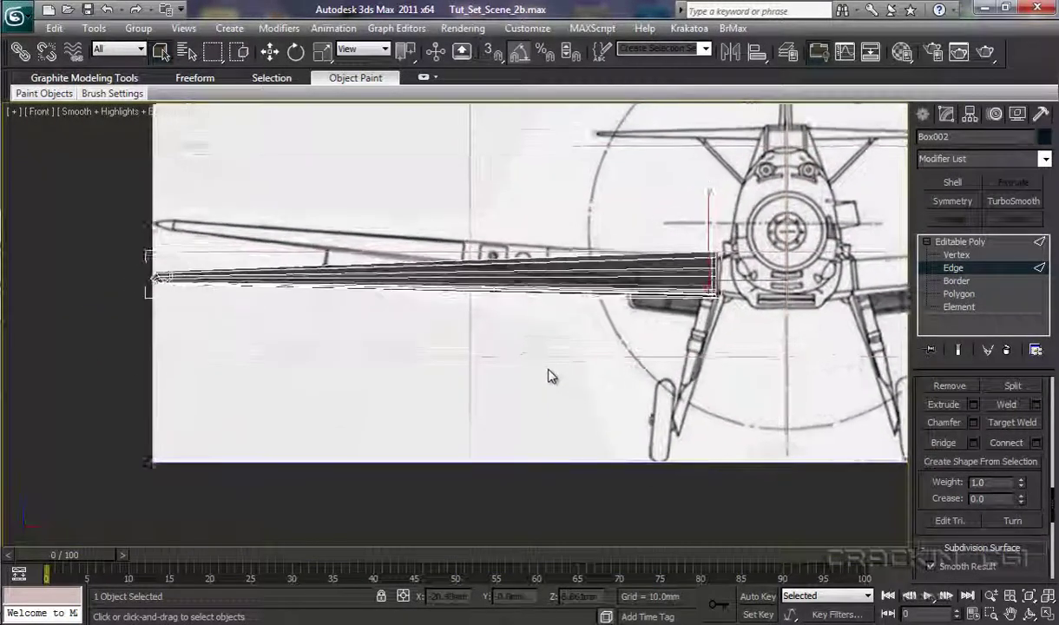
middle_drag(536, 351, 524, 391)
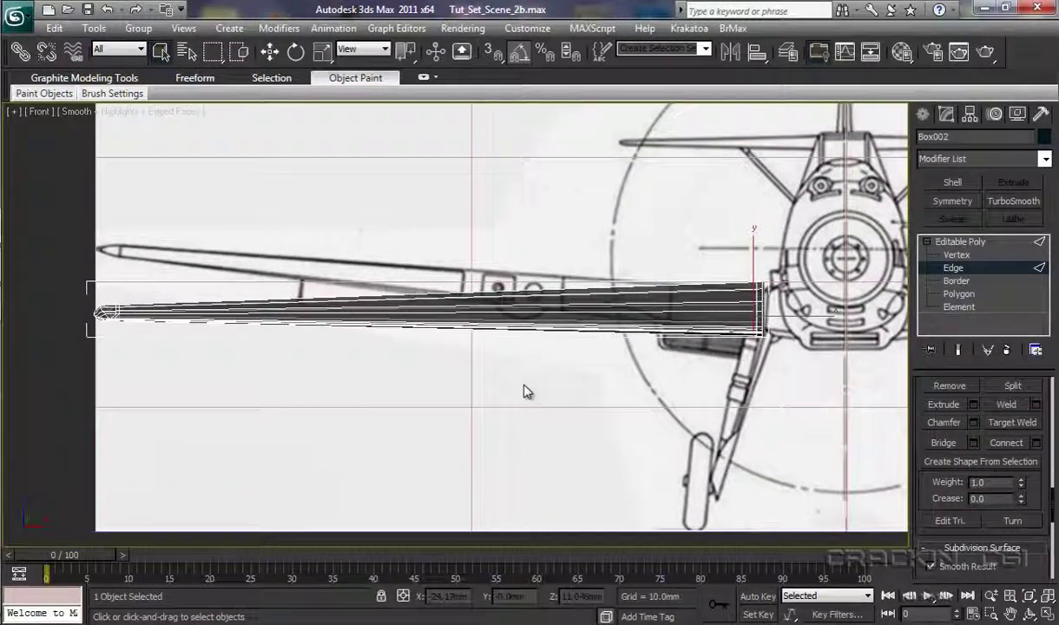
click(961, 243)
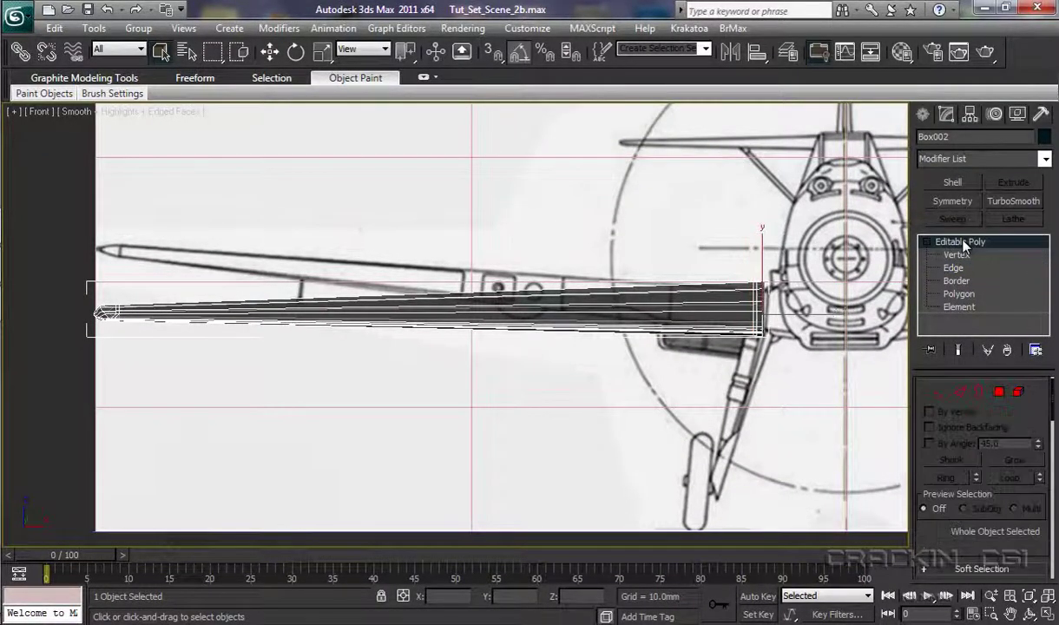
click(296, 52)
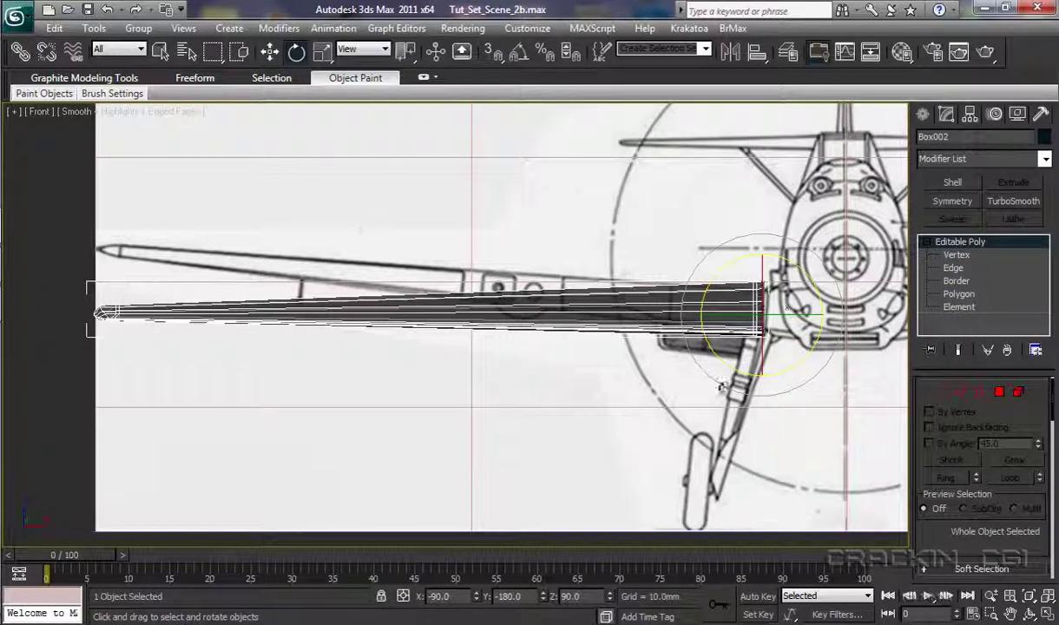
drag(691, 371, 713, 383)
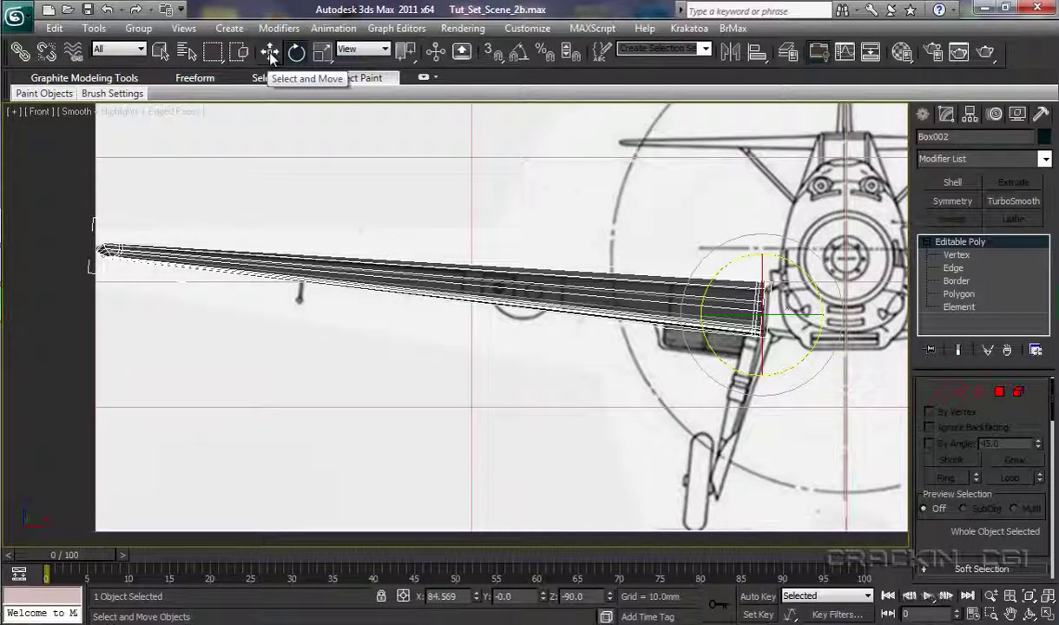
Shift-move a copy of the wing upward to create Box003.
click(270, 53)
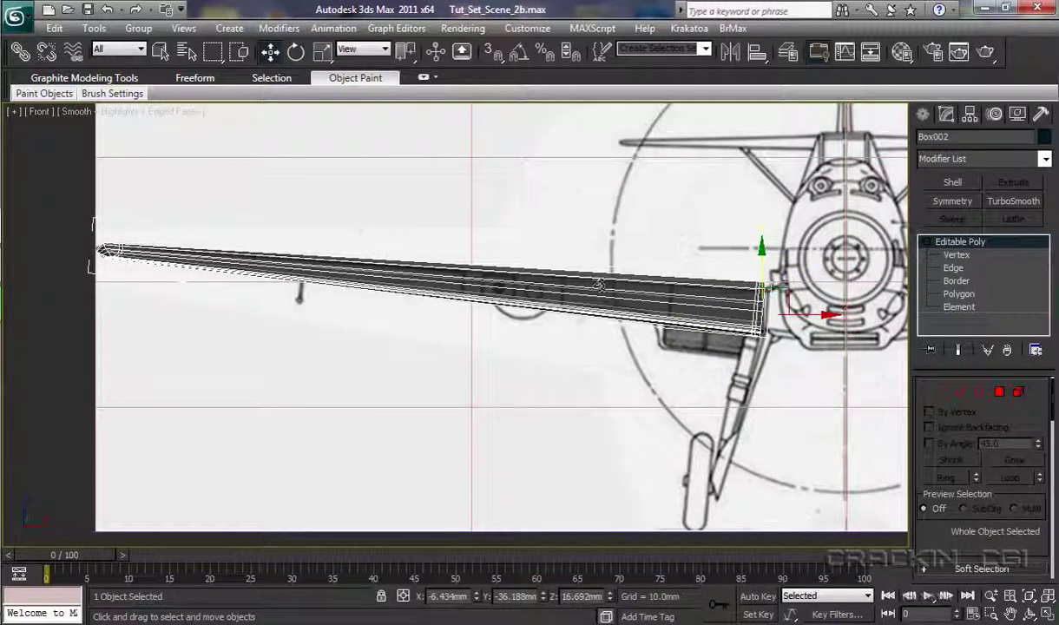
click(761, 253)
shift+drag(761, 252, 764, 173)
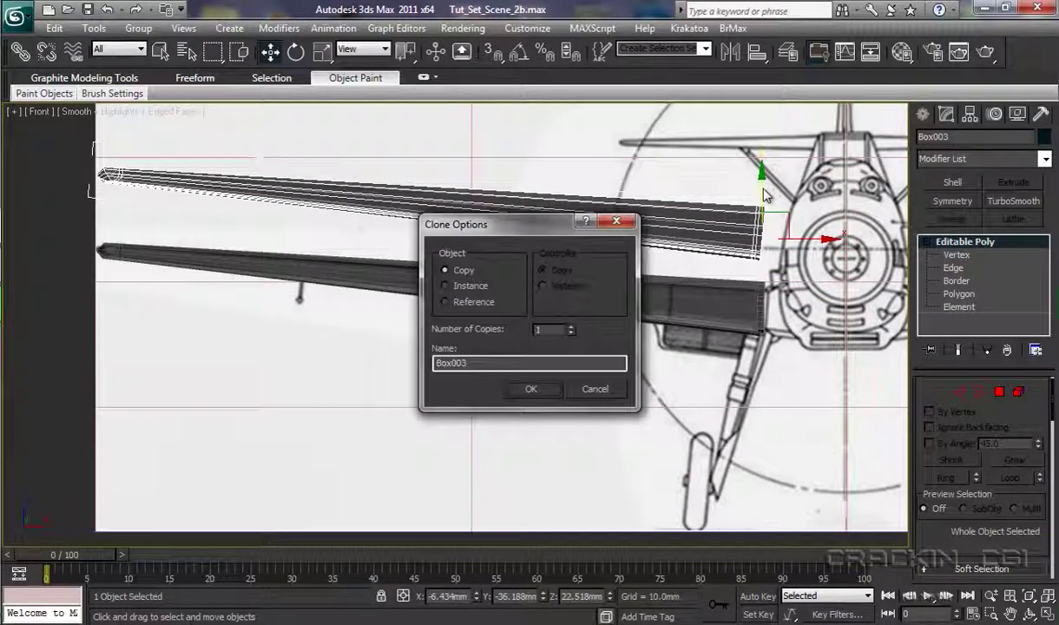
click(530, 389)
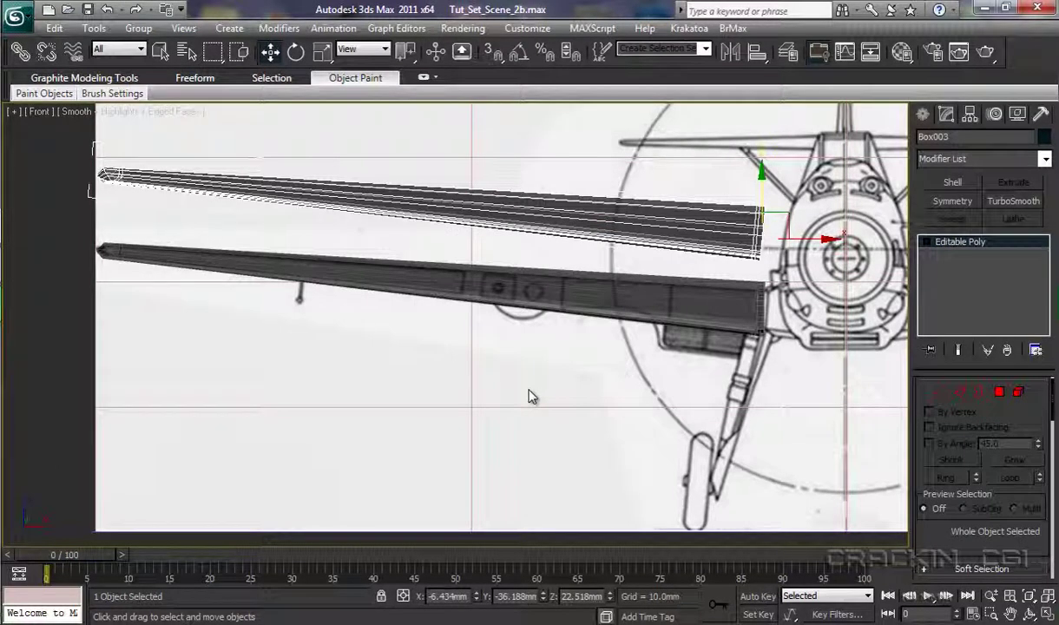
In Top view, move the Box003 wing copy left off the blueprint.
key(t)
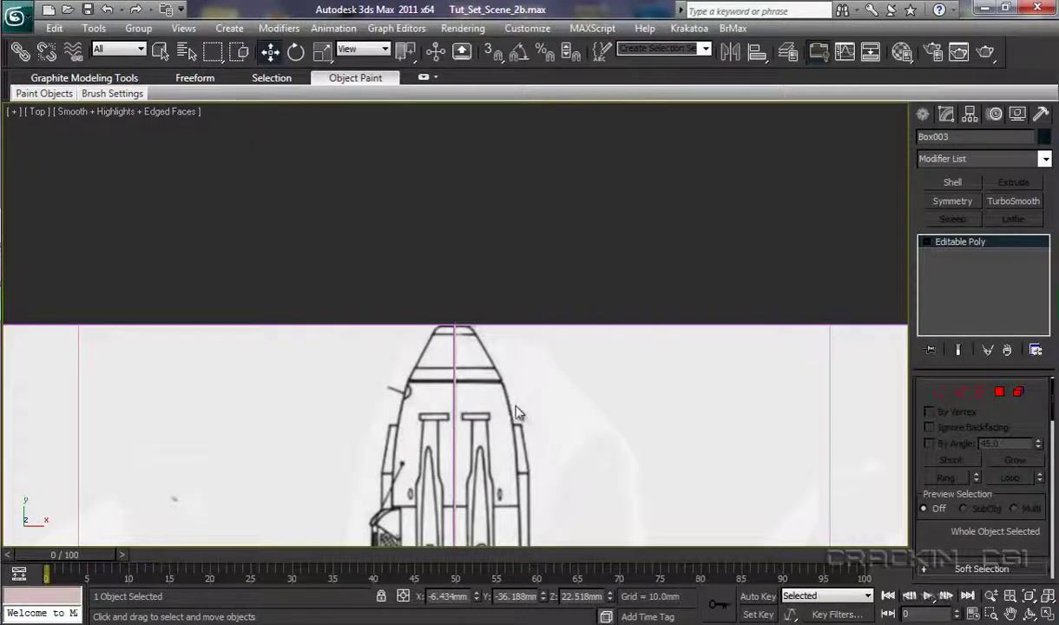
scroll(513, 418, down, 5)
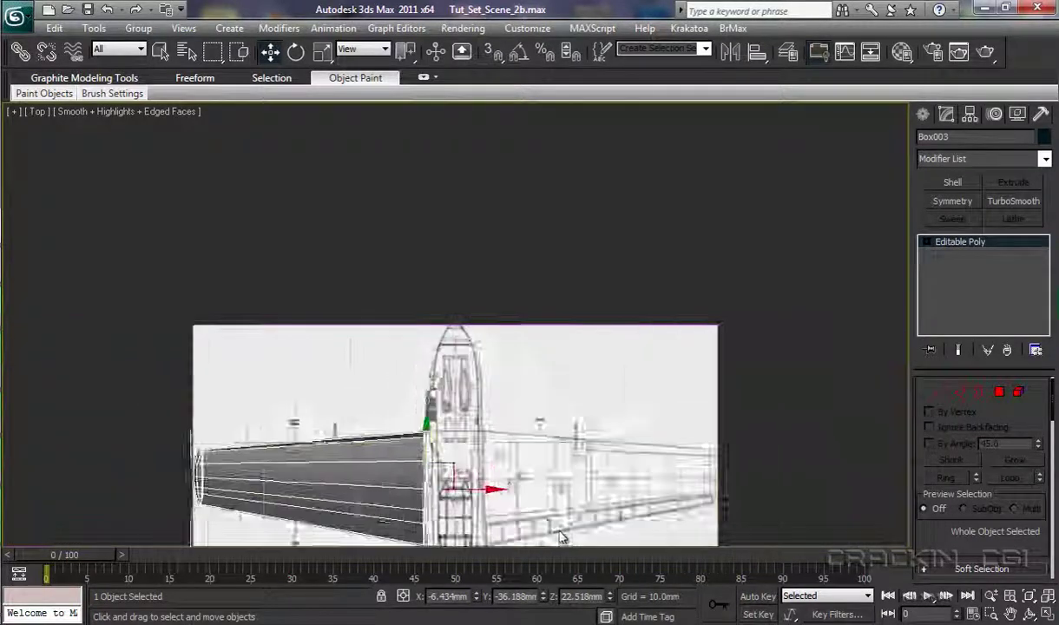
middle_drag(550, 497, 661, 300)
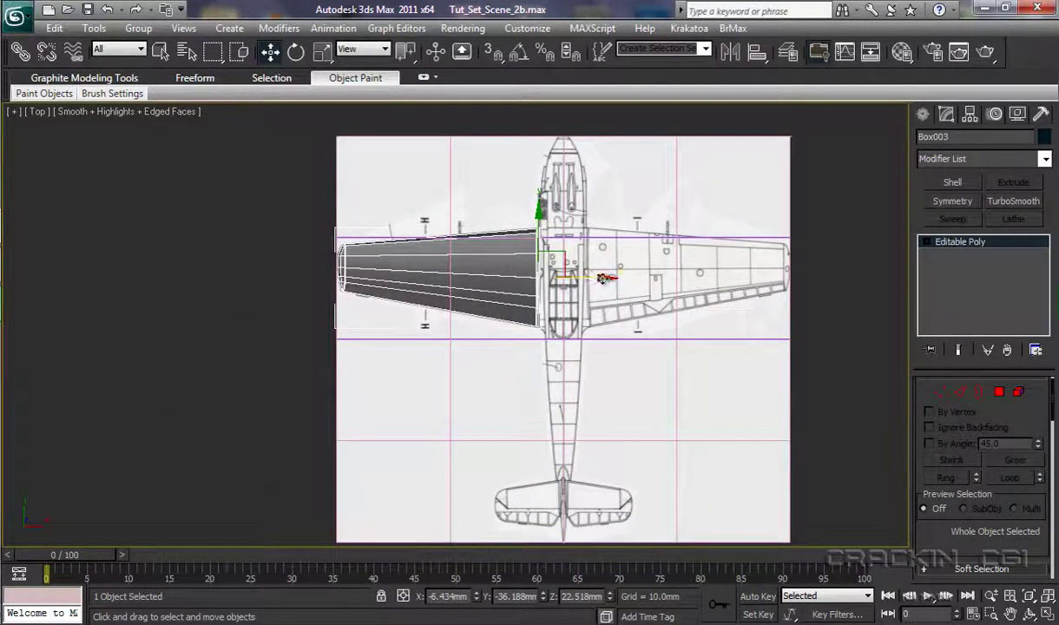
drag(605, 278, 212, 298)
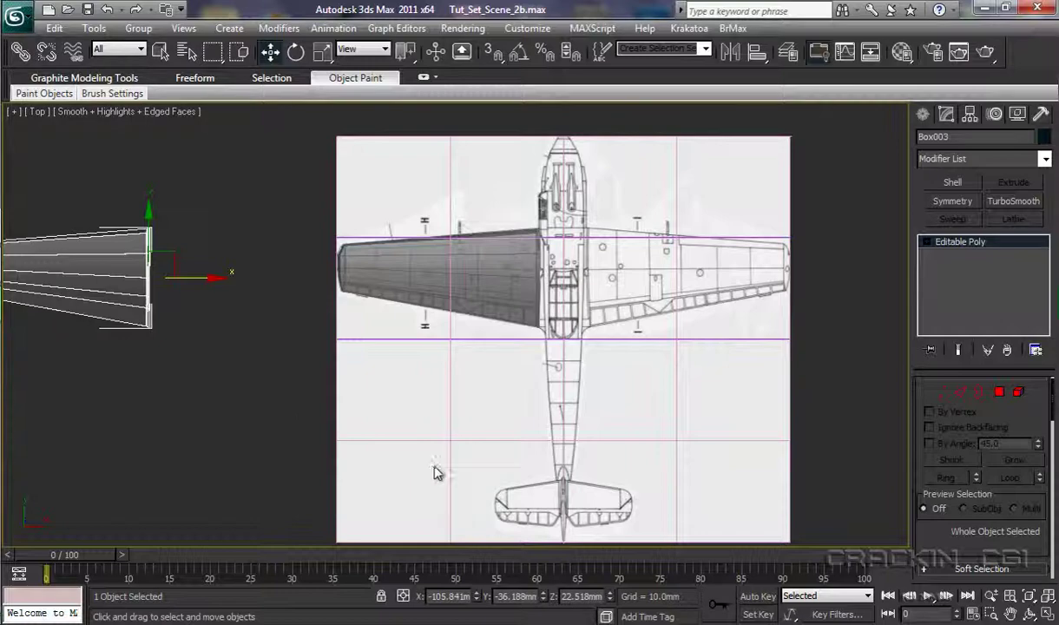
Delete the strip of flap polygons along Box002's trailing edge.
scroll(486, 430, up, 5)
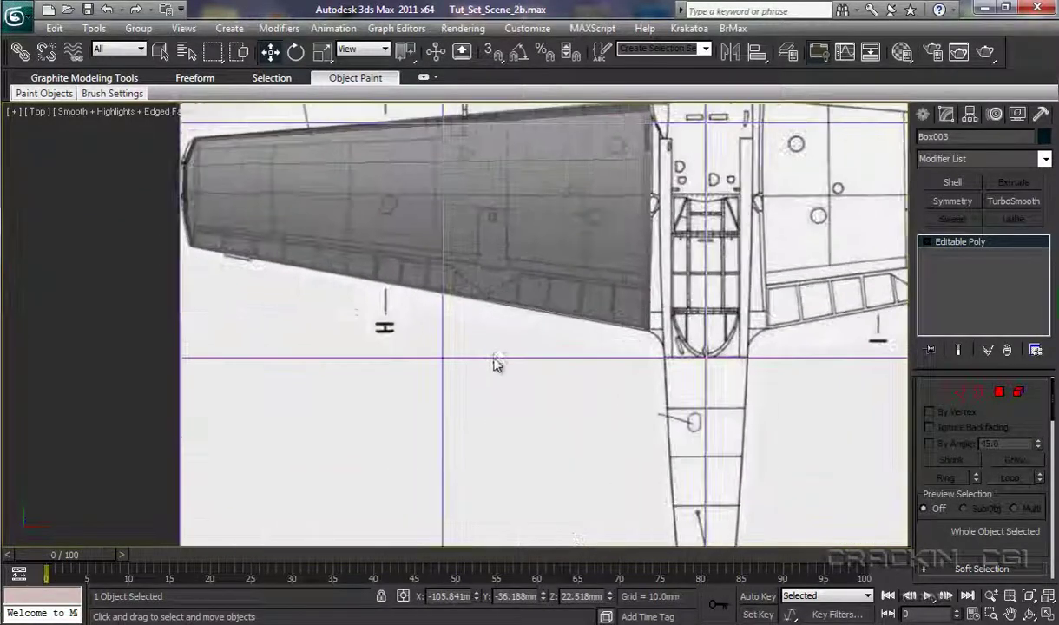
scroll(495, 361, up, 2)
middle_drag(515, 316, 538, 464)
click(508, 304)
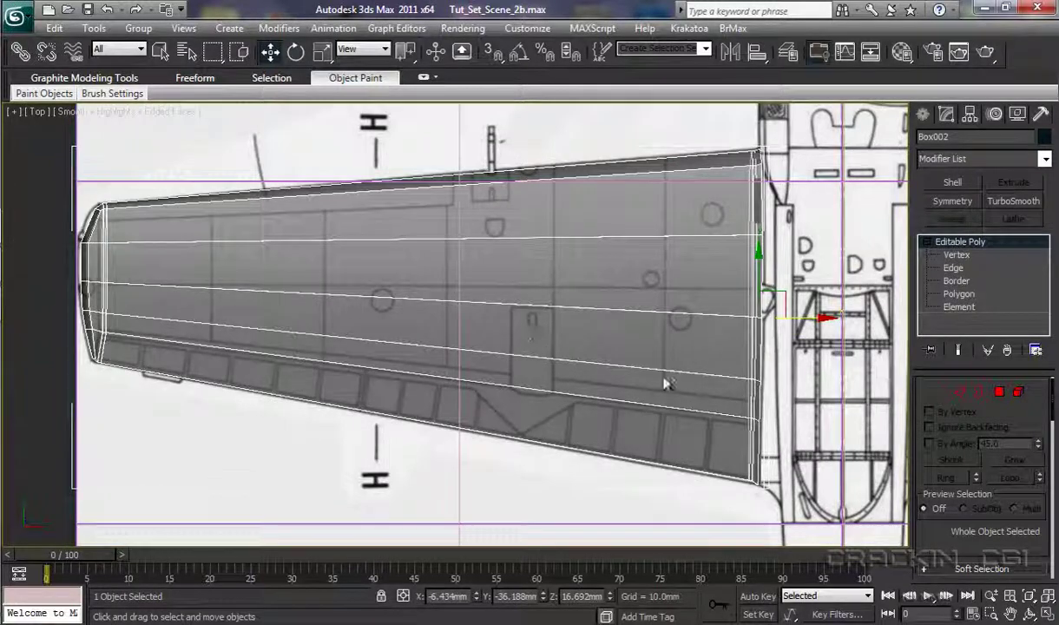
click(963, 295)
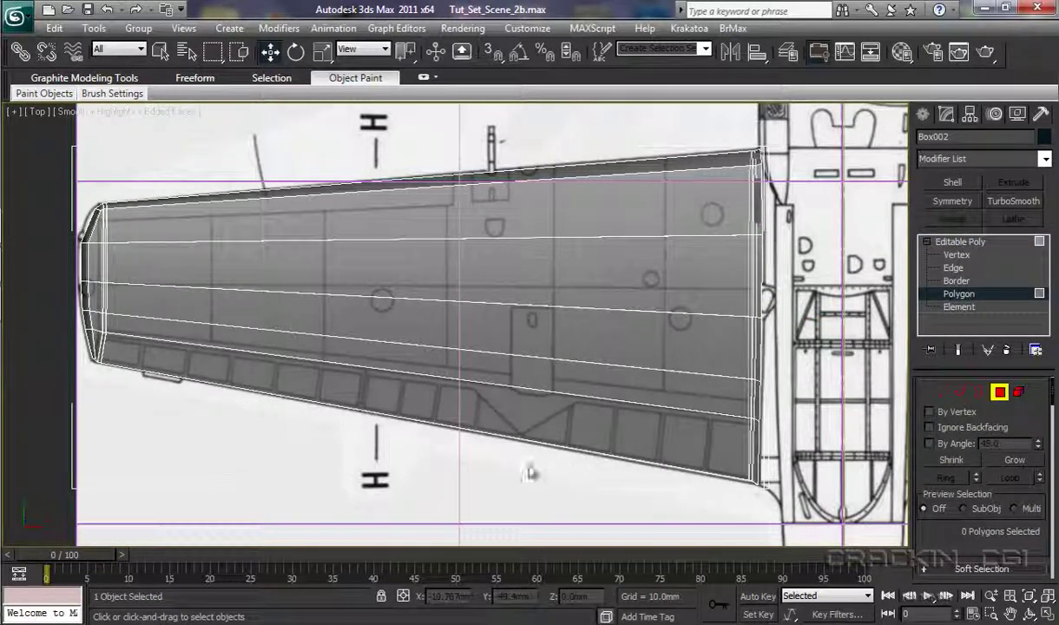
drag(503, 465, 540, 420)
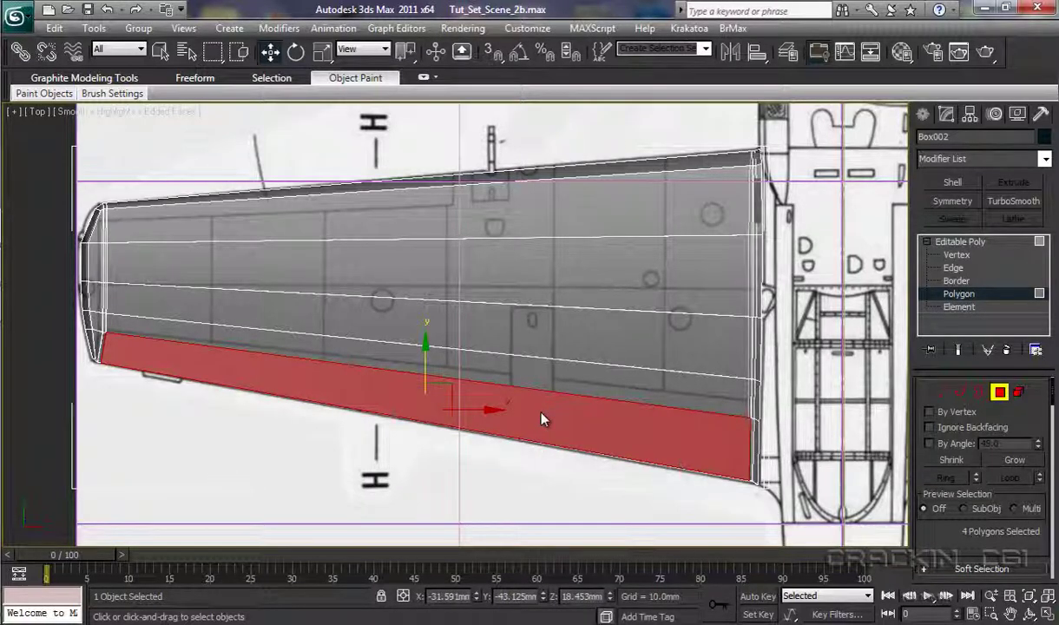
key(ctrl+d)
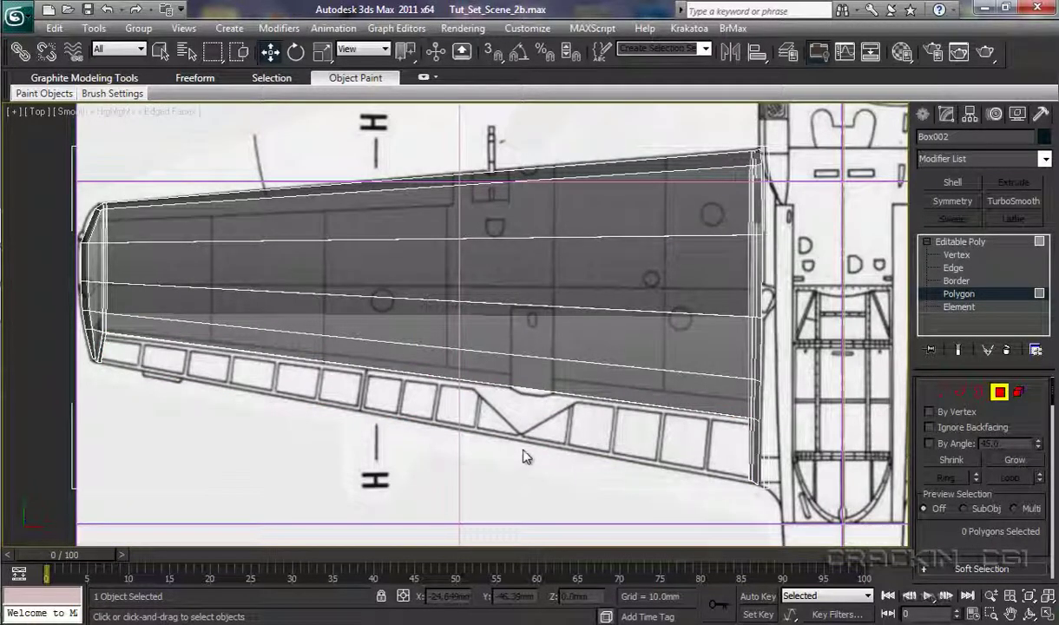
In Perspective view, select the two long edges bordering the open trailing-edge gap.
key(p)
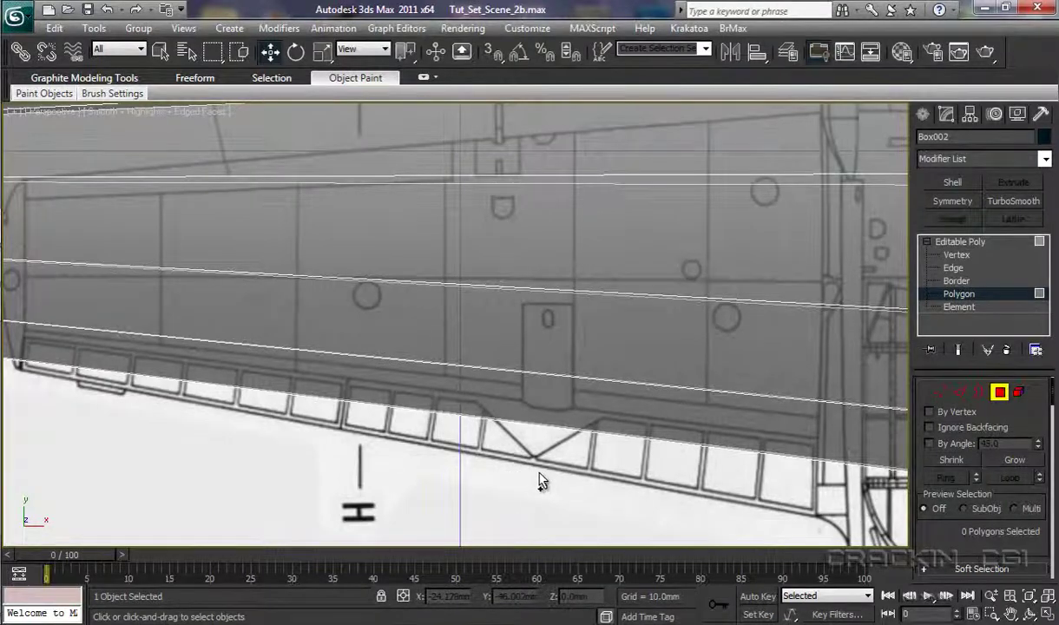
scroll(539, 479, up, 1)
mouse_move(539, 476)
alt+middle_down()
mouse_move(569, 369)
mouse_move(584, 351)
mouse_move(611, 342)
mouse_move(608, 353)
alt+middle_up()
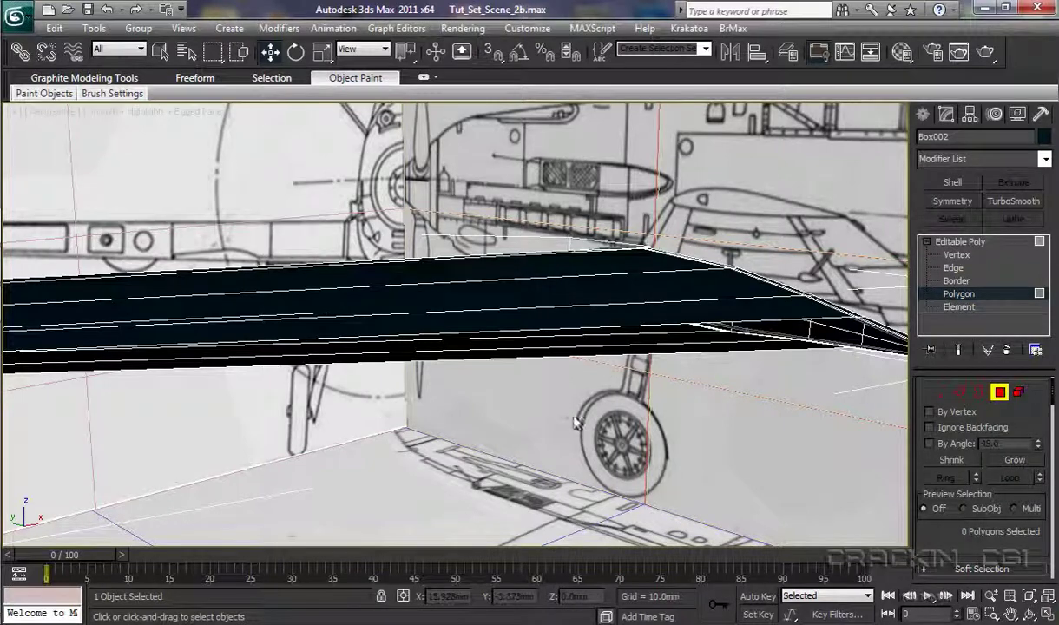
mouse_move(740, 425)
middle_down()
mouse_move(738, 407)
mouse_move(641, 402)
mouse_move(688, 414)
mouse_move(694, 440)
mouse_move(705, 415)
middle_up()
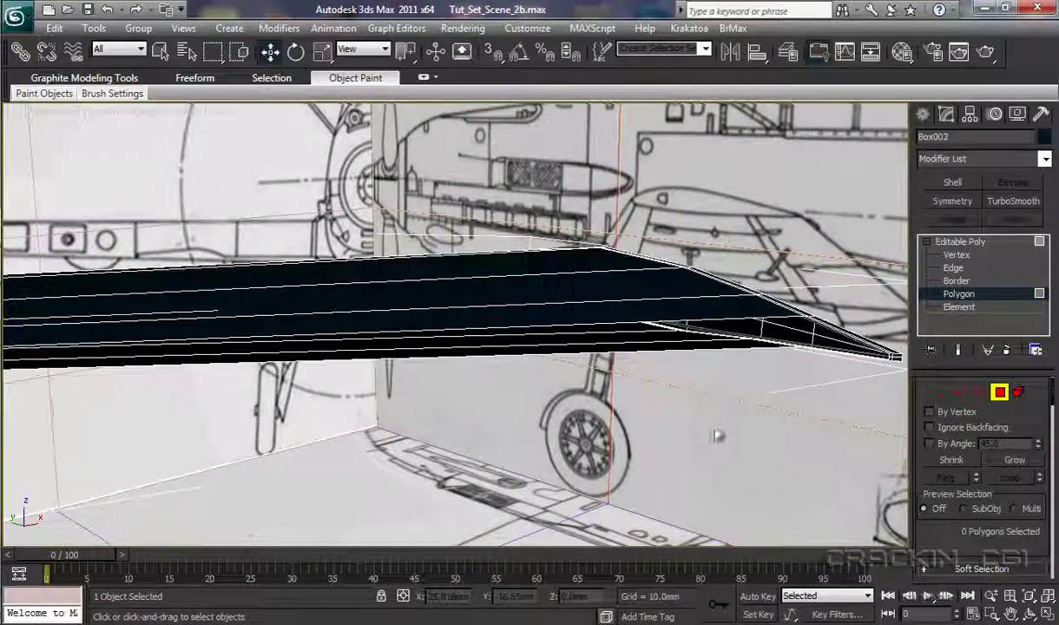
click(951, 270)
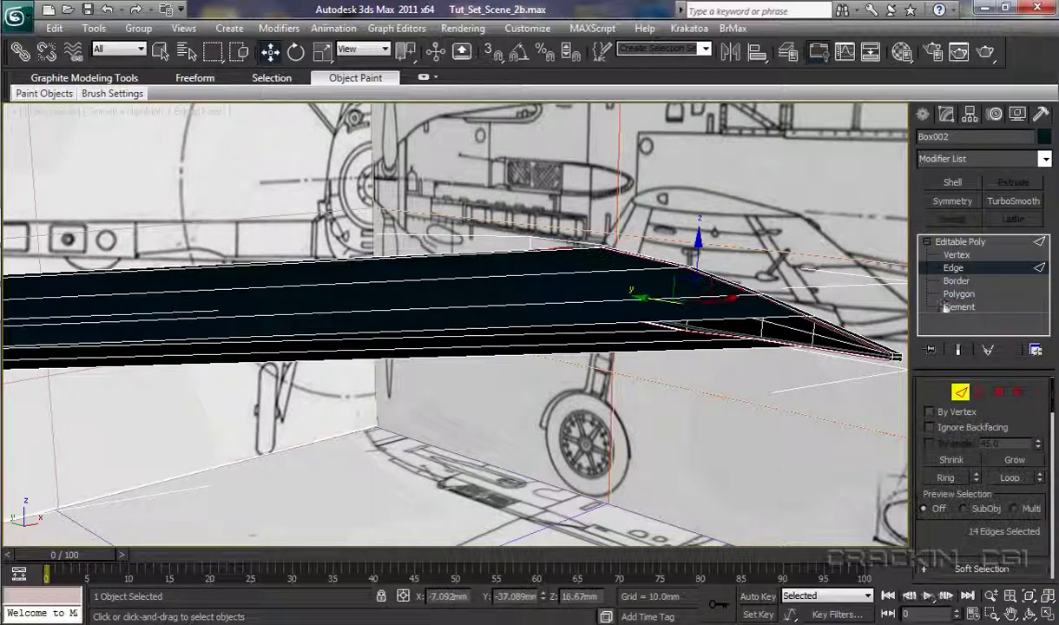
click(640, 420)
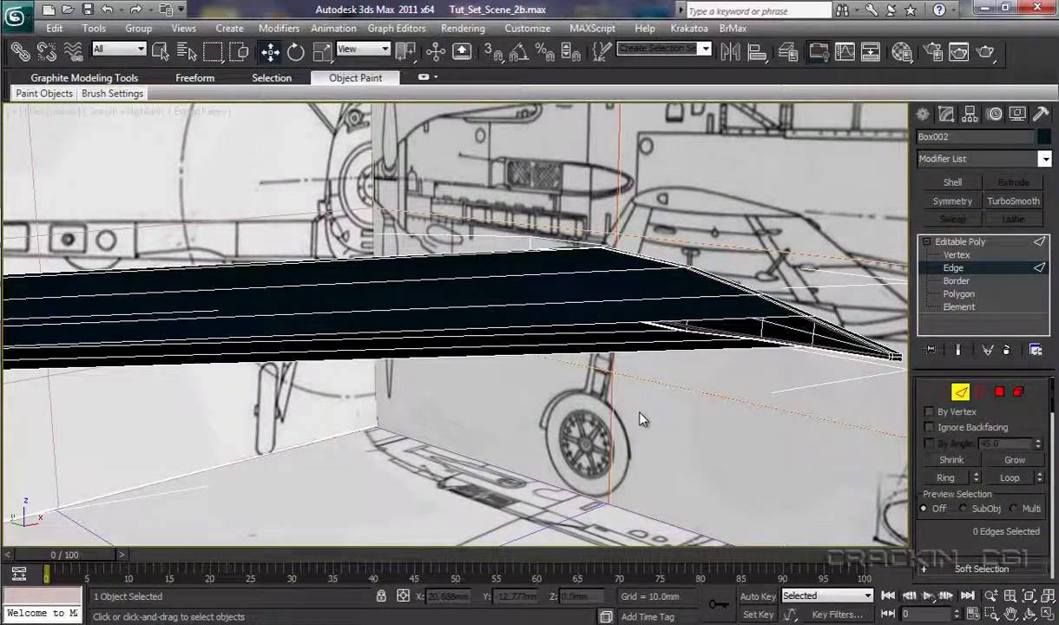
click(618, 323)
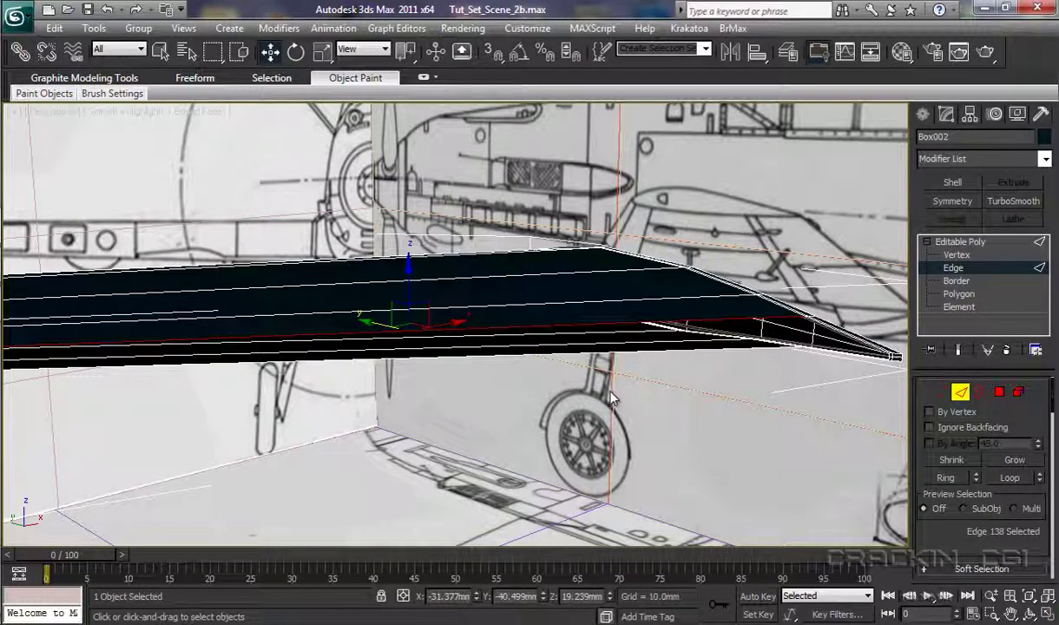
ctrl+click(583, 340)
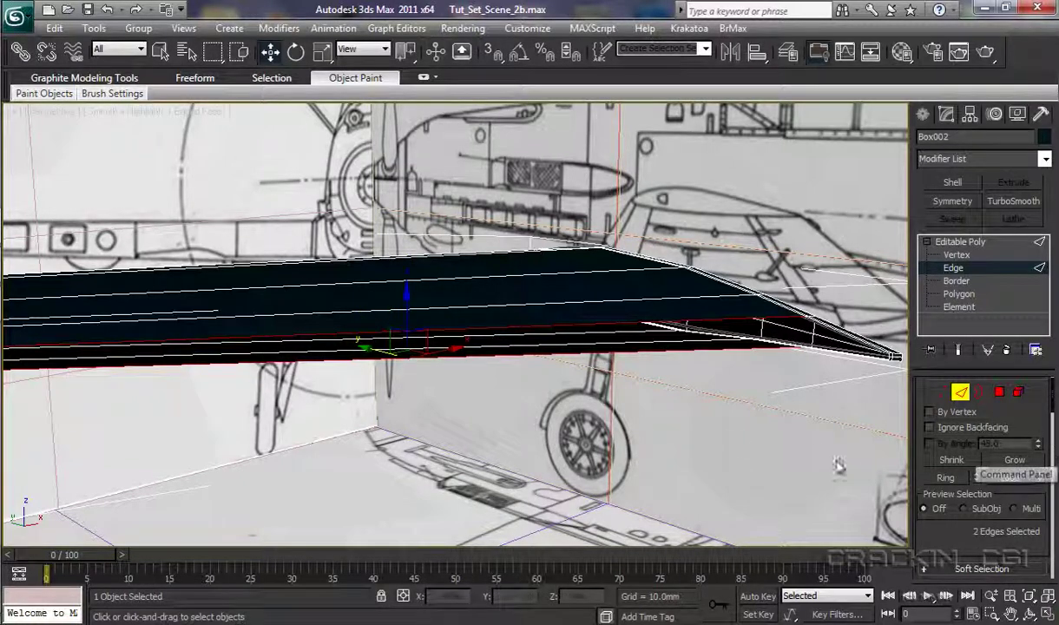
Orbit and pan along the flap piece to inspect its far beveled end.
alt+middle_drag(831, 422, 787, 445)
middle_drag(379, 417, 700, 373)
alt+middle_drag(529, 402, 495, 401)
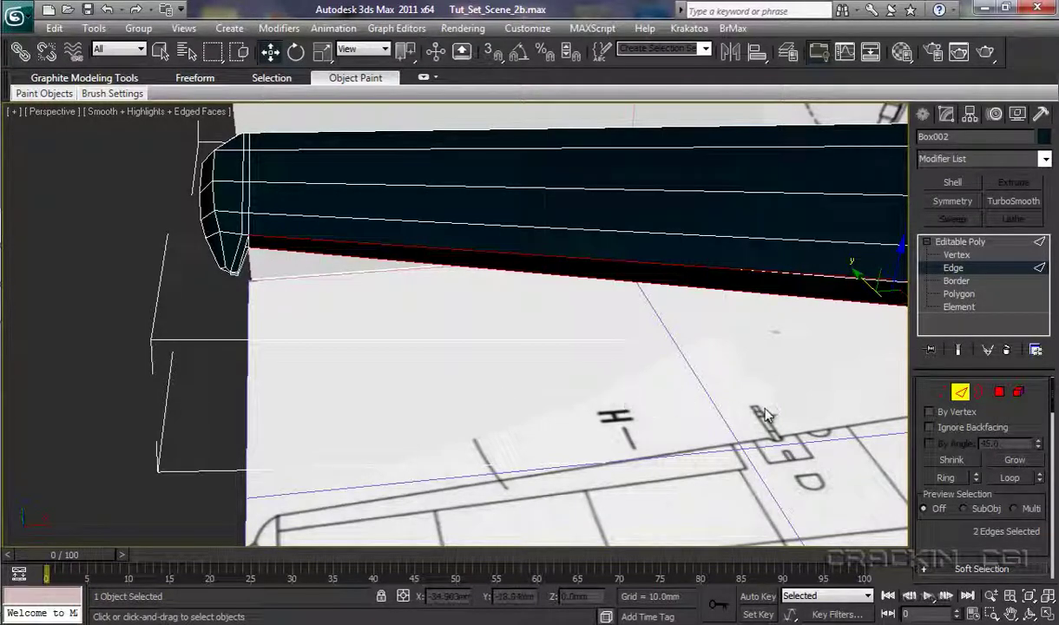
middle_drag(765, 415, 303, 356)
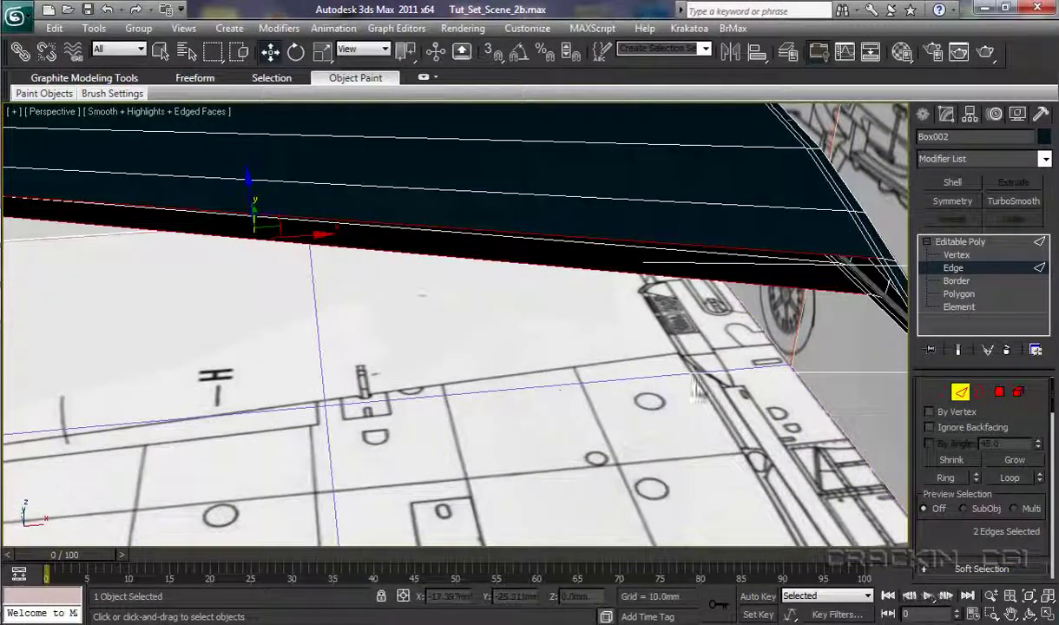
middle_drag(701, 392, 747, 386)
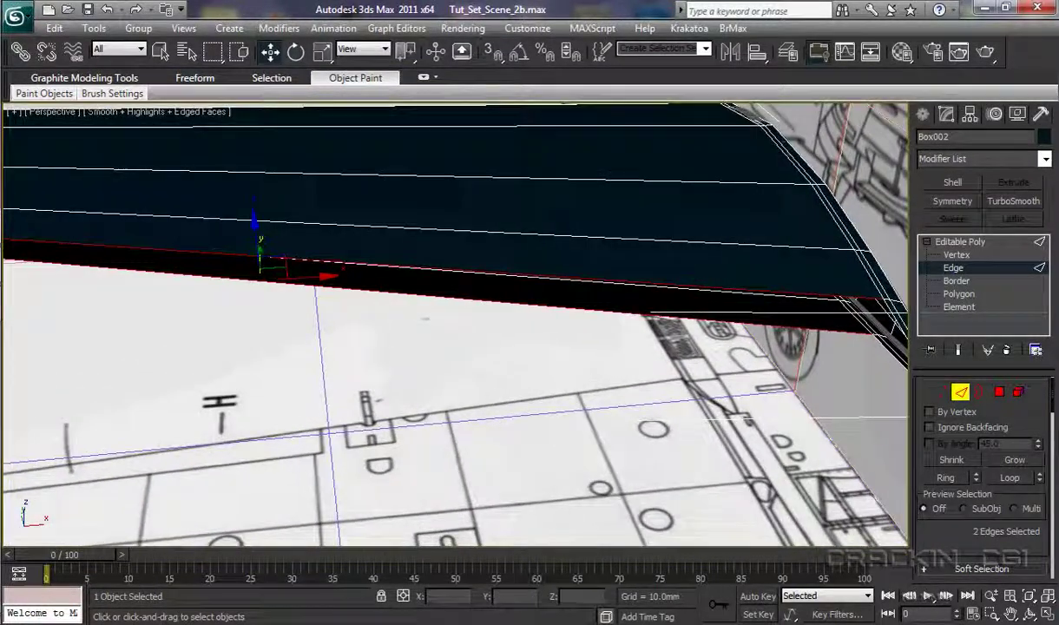
Bridge the two selected long edges with 2 segments to close the gap.
drag(1053, 408, 1050, 527)
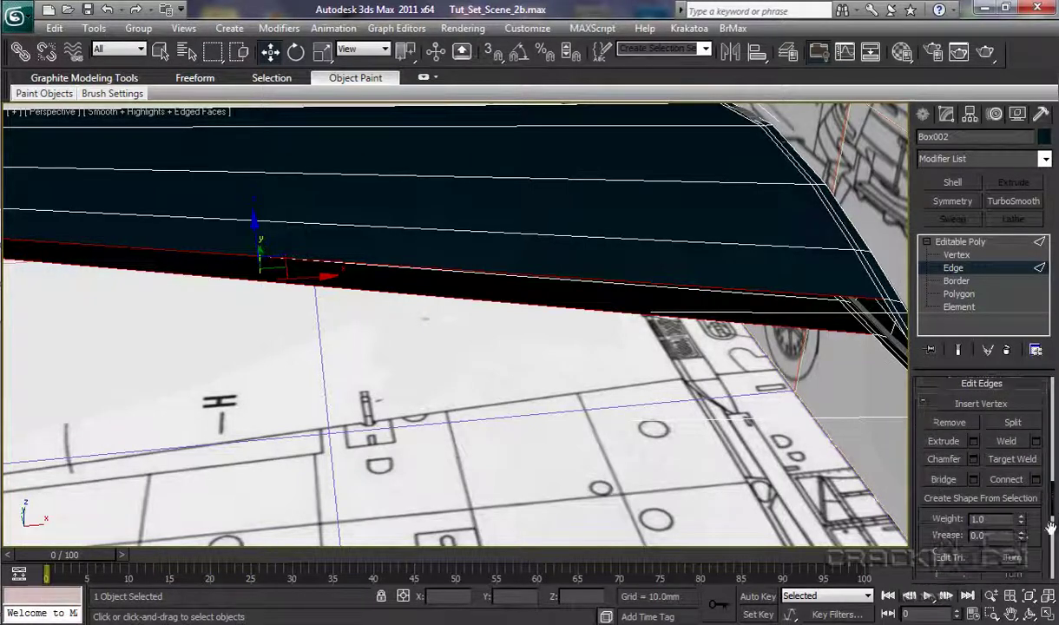
click(975, 480)
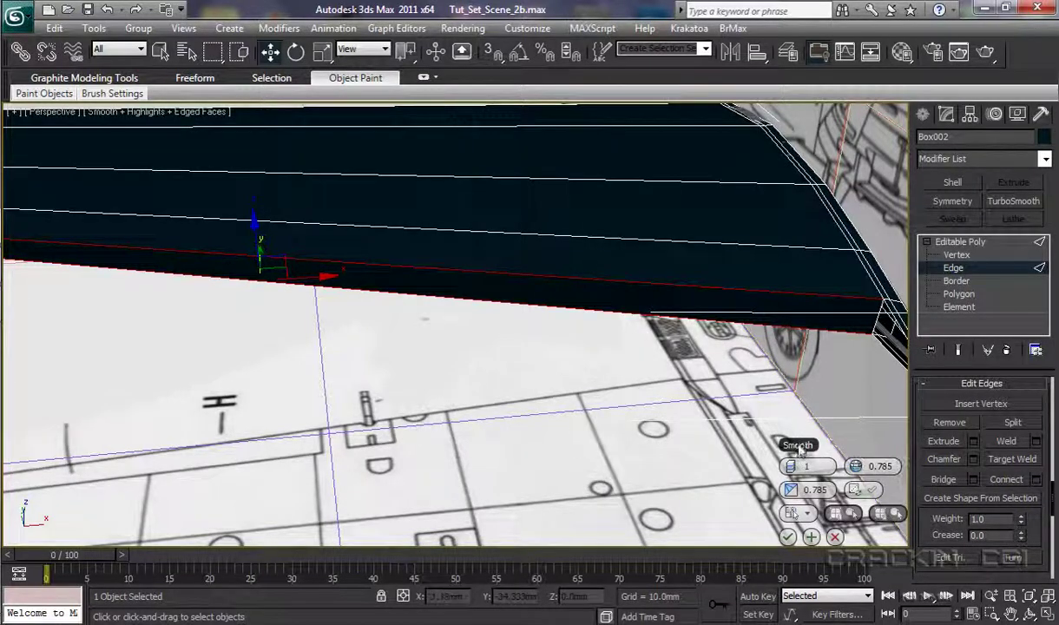
drag(799, 447, 364, 333)
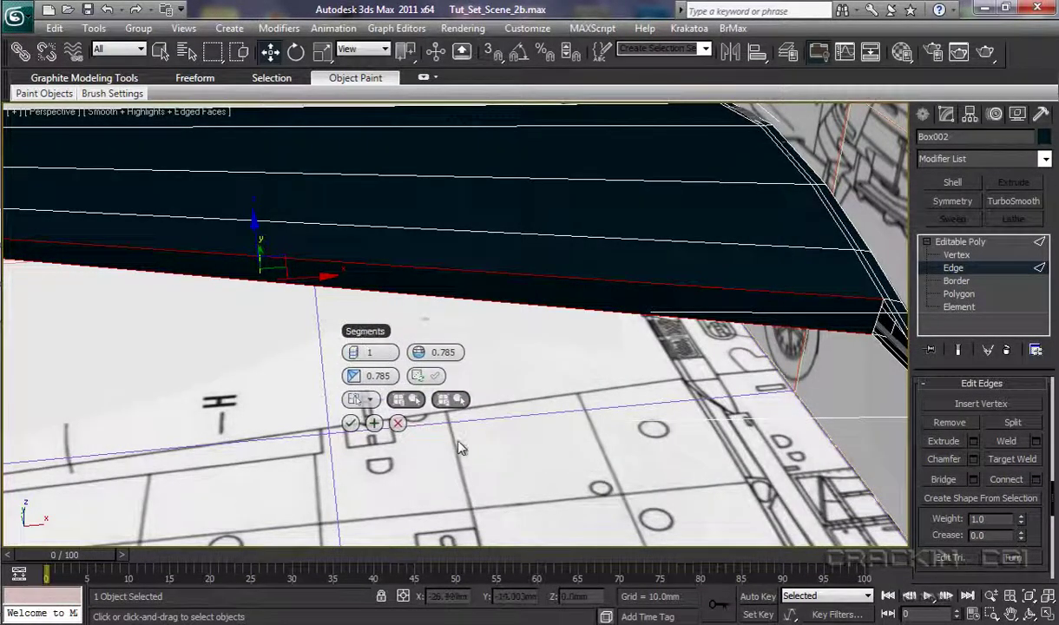
click(359, 353)
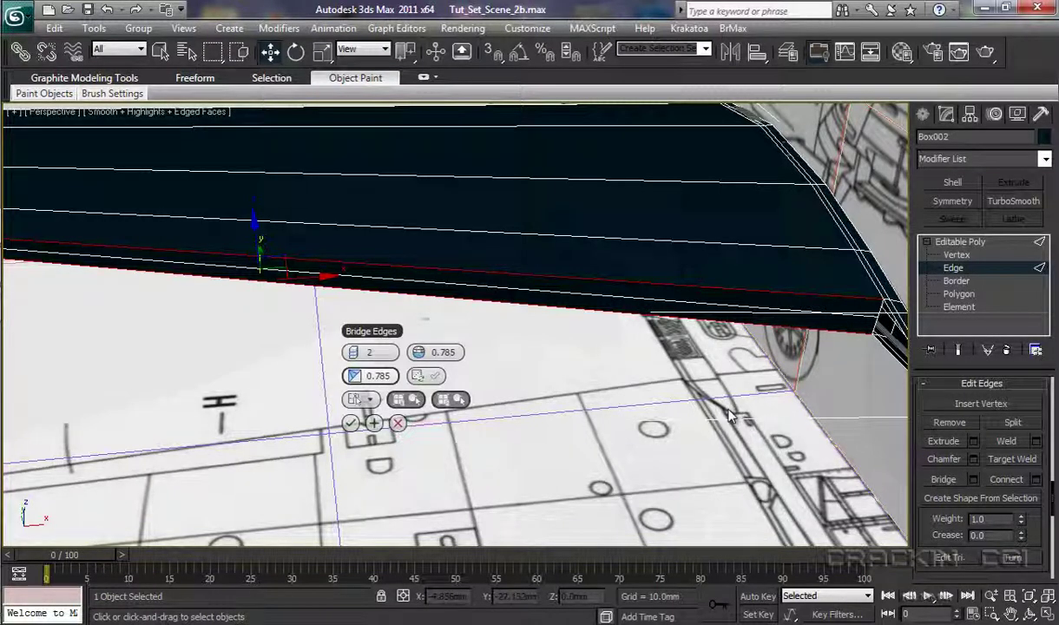
click(351, 425)
alt+middle_drag(749, 434, 813, 397)
Select the top and lower edges of the tapered end and bridge them closed.
scroll(802, 395, up, 5)
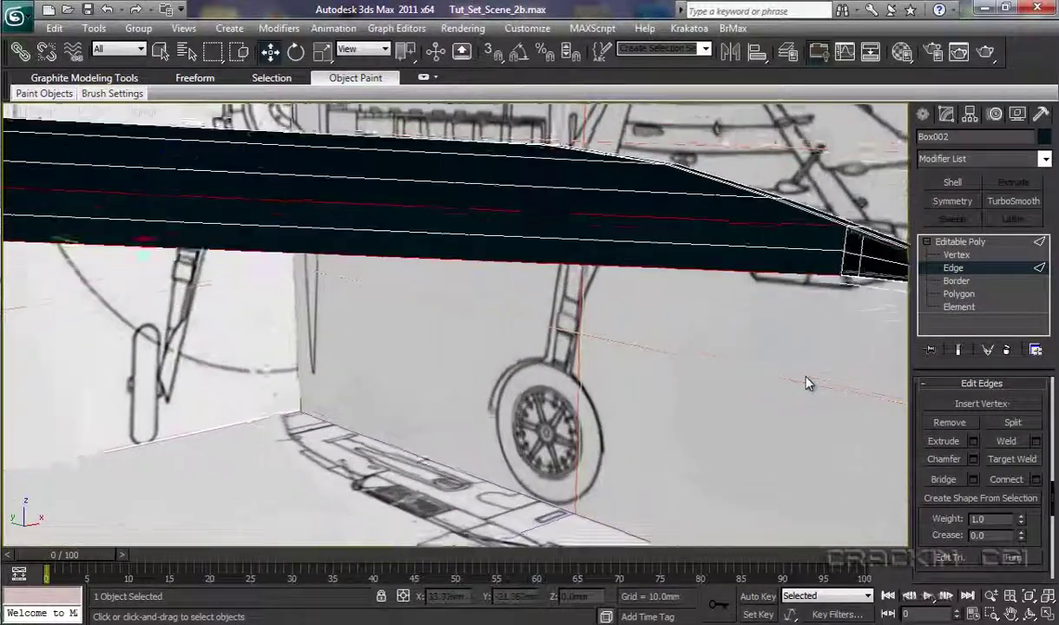
alt+middle_drag(823, 368, 400, 436)
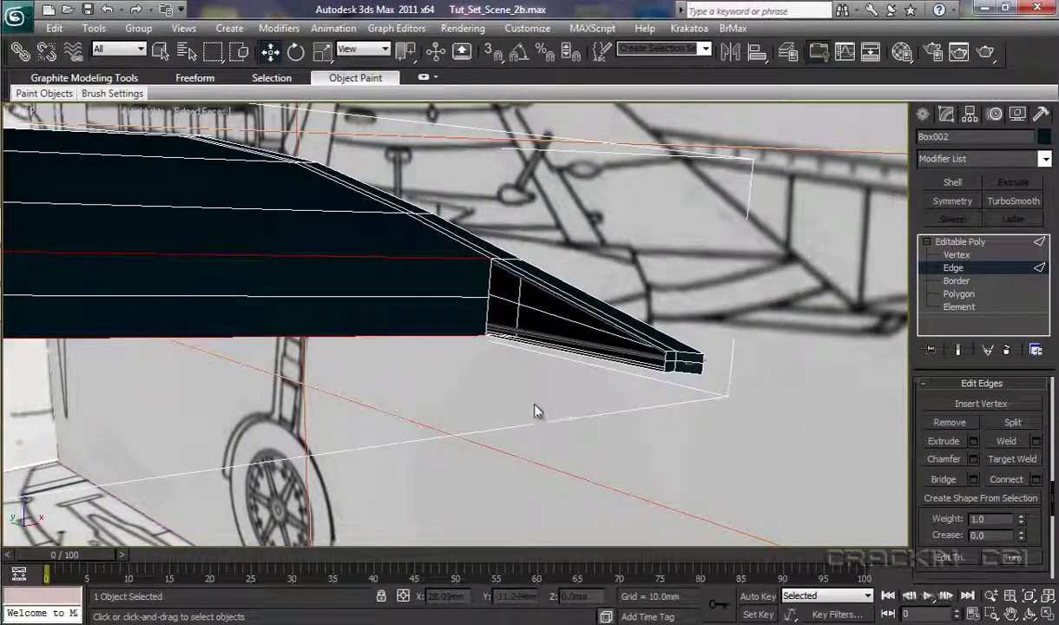
alt+middle_drag(535, 412, 536, 417)
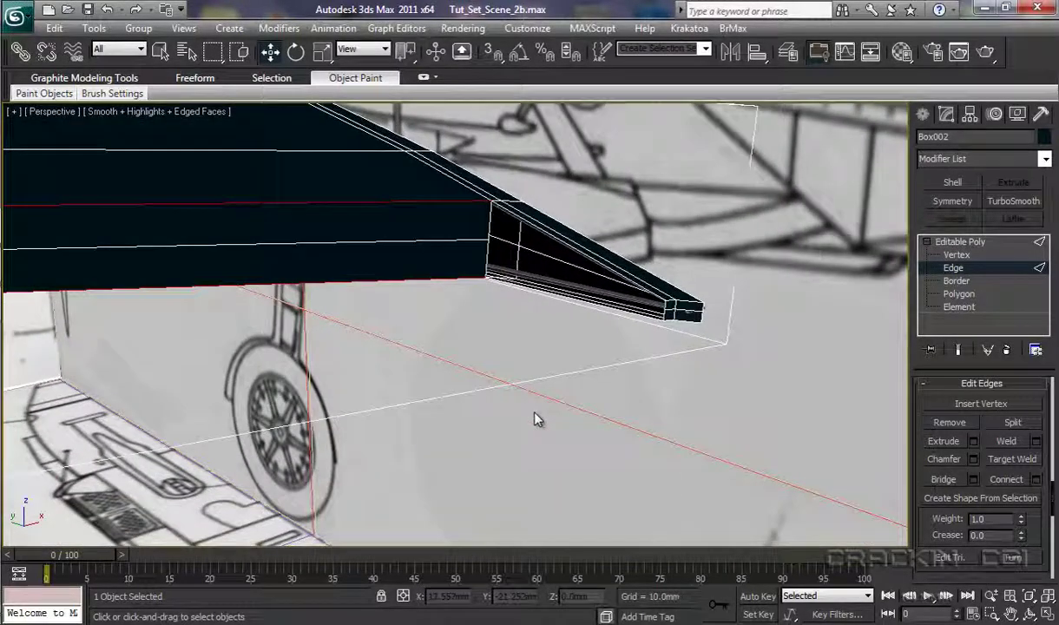
click(547, 232)
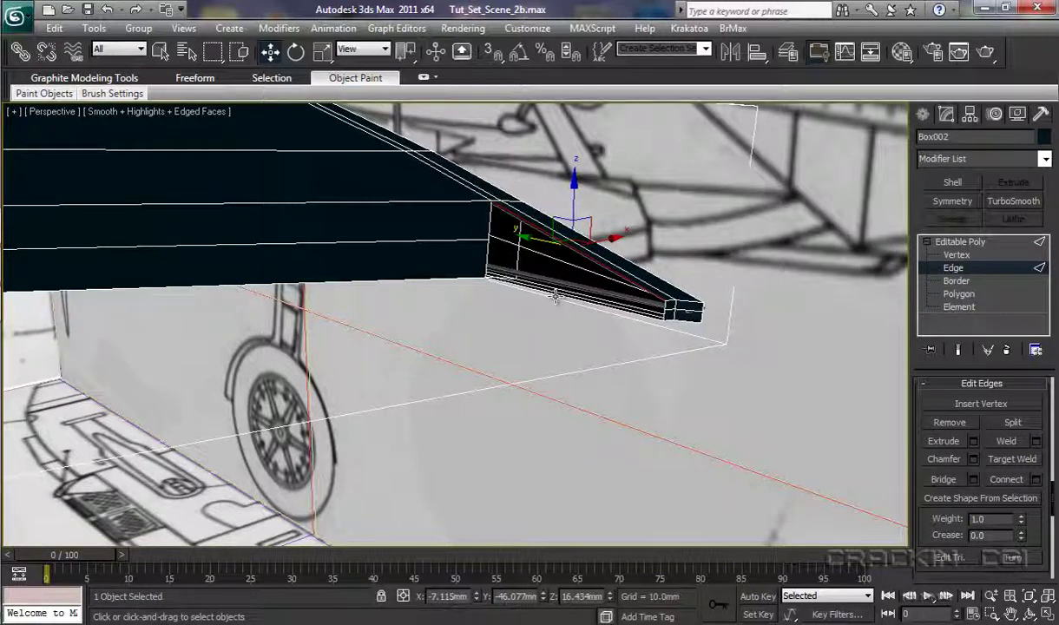
ctrl+click(555, 295)
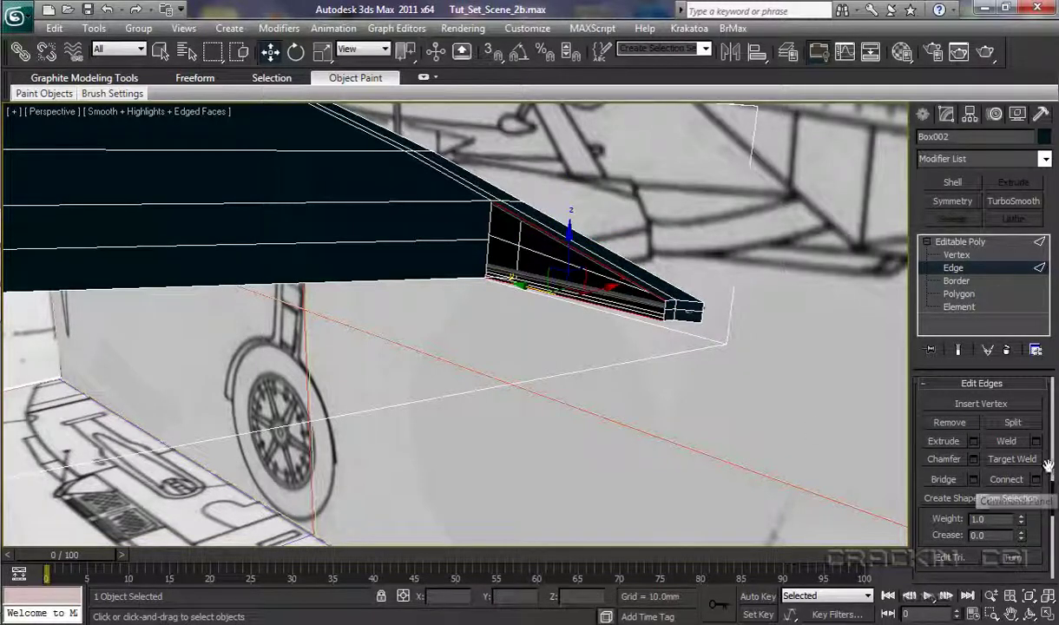
click(973, 479)
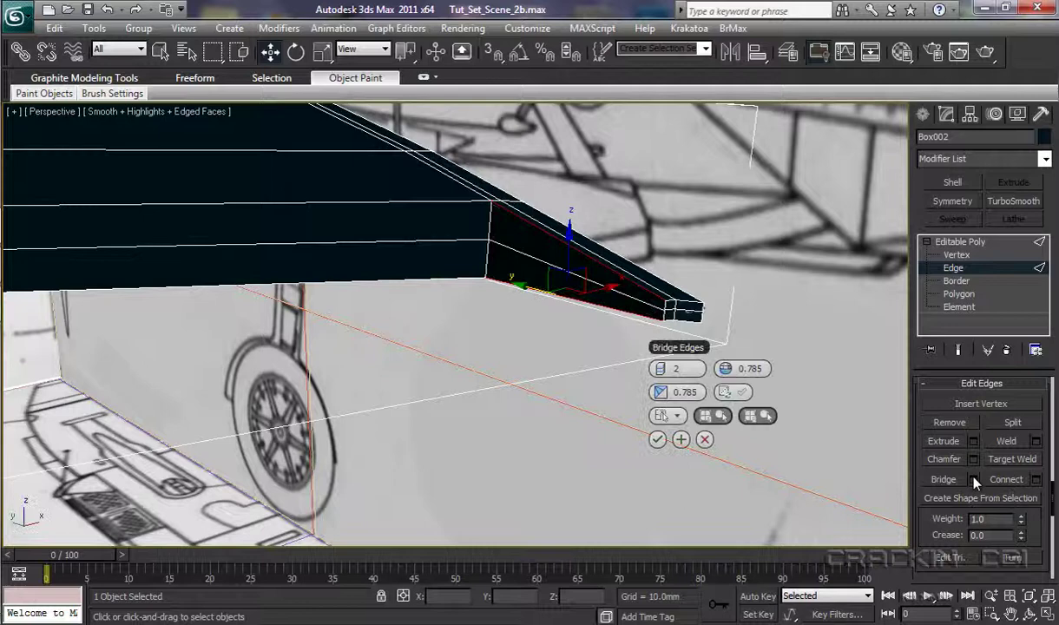
click(660, 440)
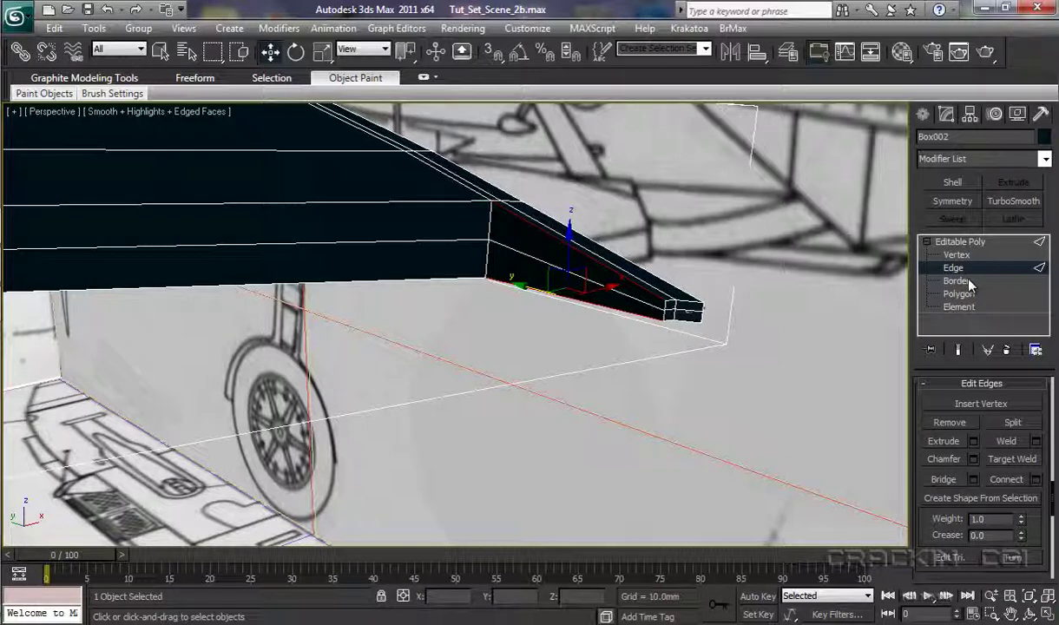
Nudge the tip vertex outward and Target Weld the loose vertex onto the flap tip.
click(956, 255)
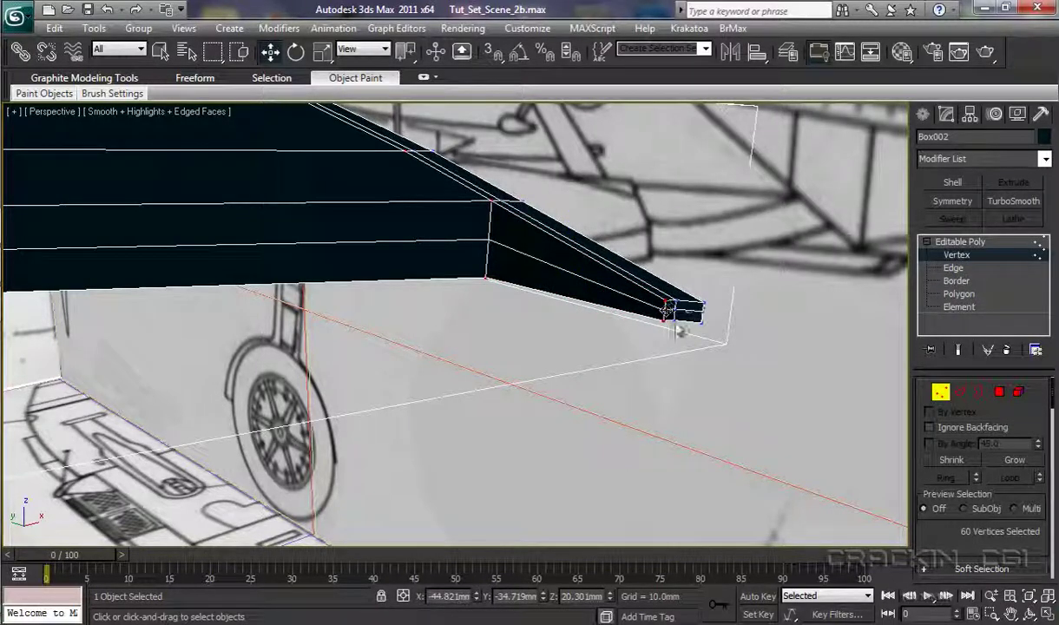
click(699, 355)
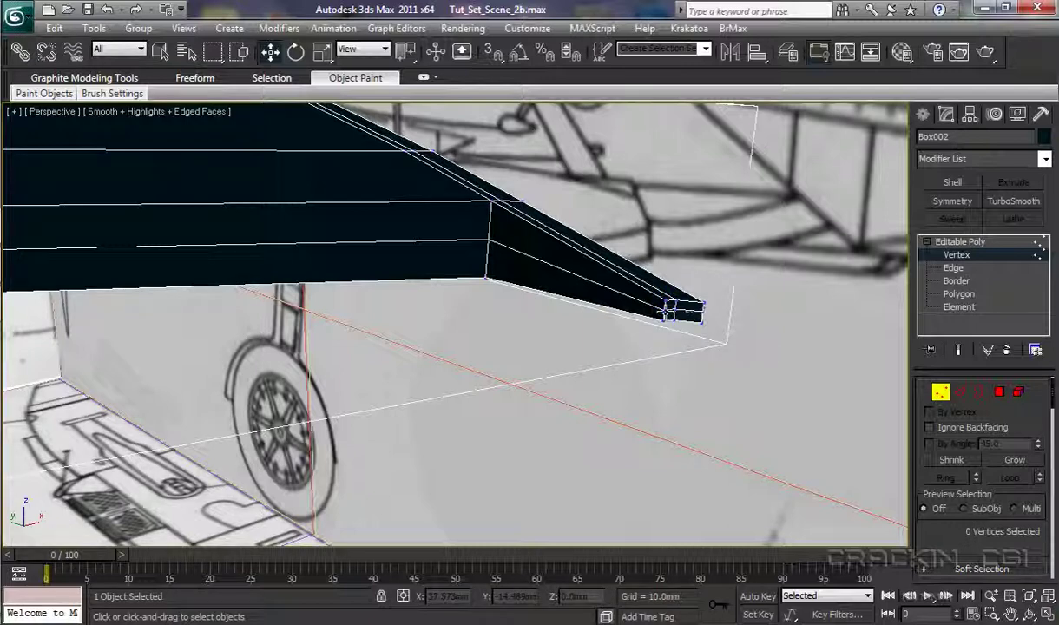
click(666, 310)
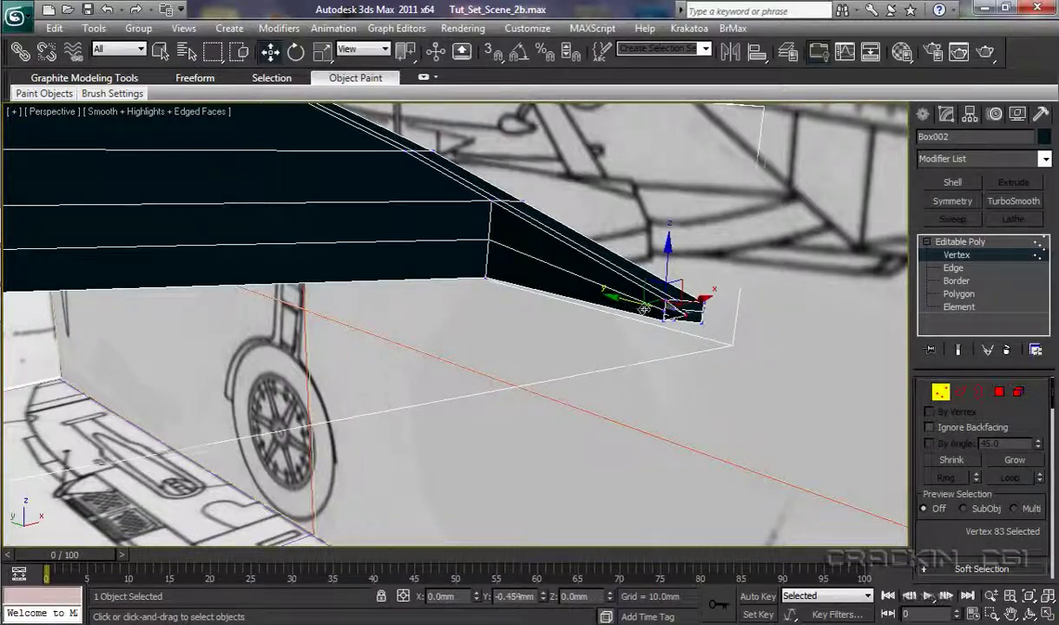
drag(644, 309, 675, 311)
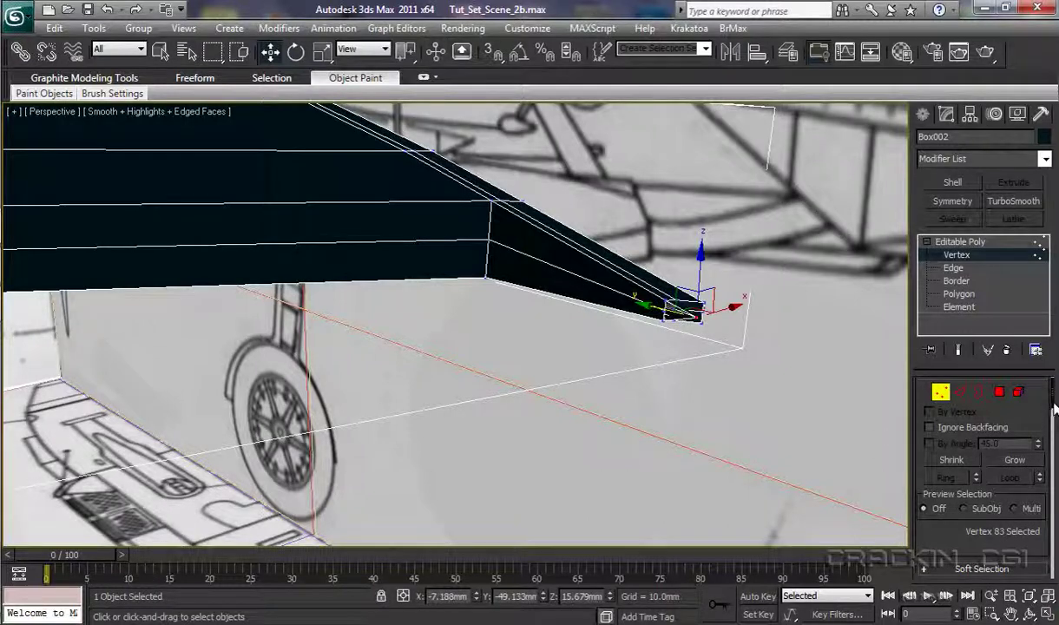
drag(1054, 408, 1052, 561)
click(1014, 475)
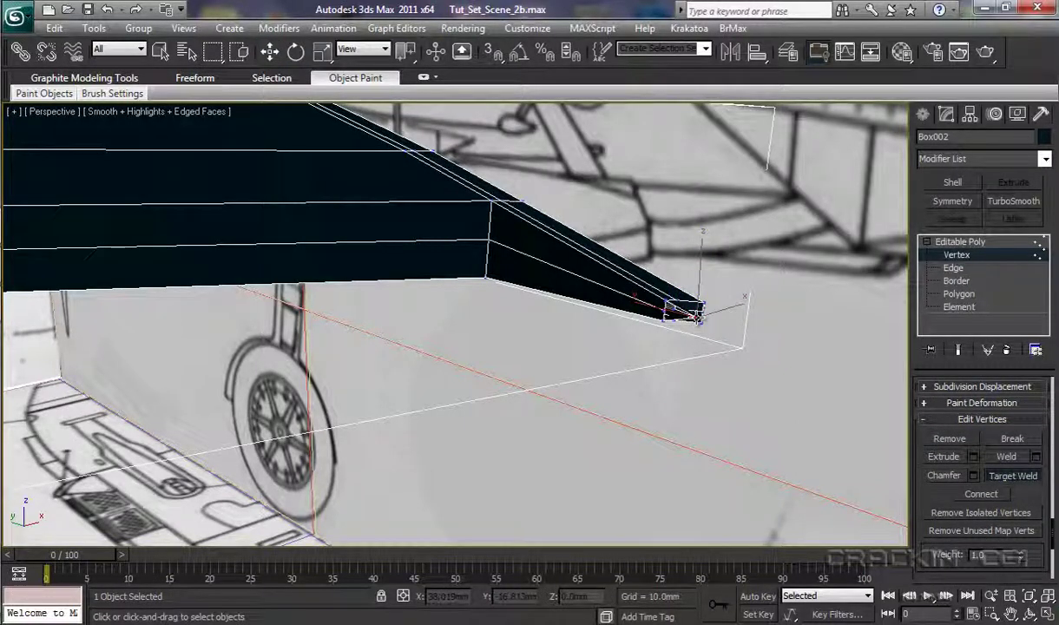
click(663, 309)
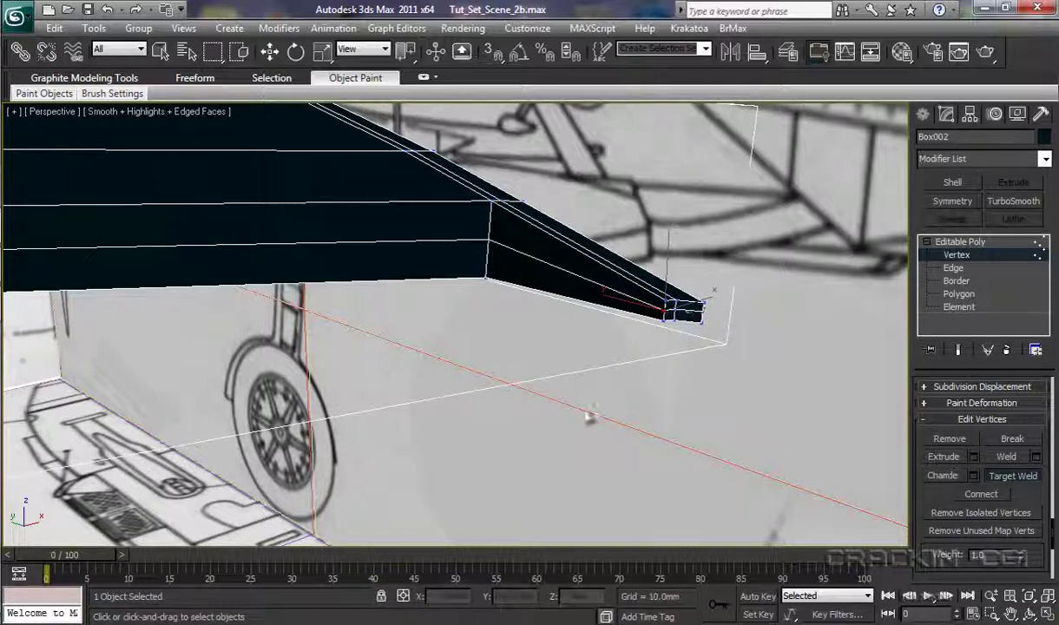
Orbit to the wing tip and select the two edges of the open pocket.
alt+middle_drag(601, 387, 570, 398)
alt+middle_drag(484, 403, 820, 468)
scroll(423, 426, up, 6)
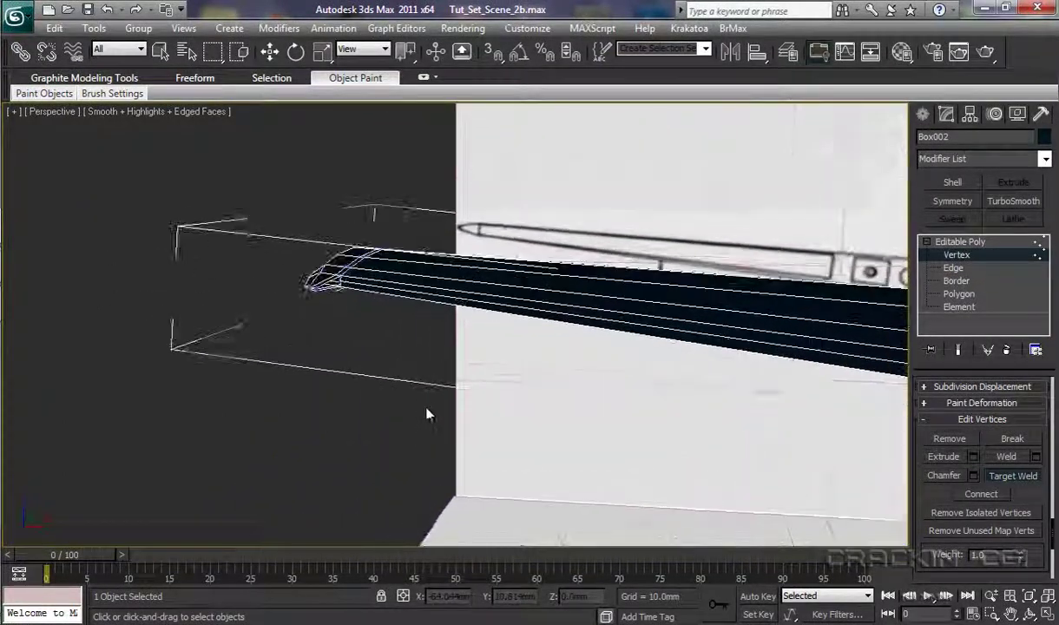
alt+middle_drag(358, 360, 492, 443)
scroll(491, 438, up, 5)
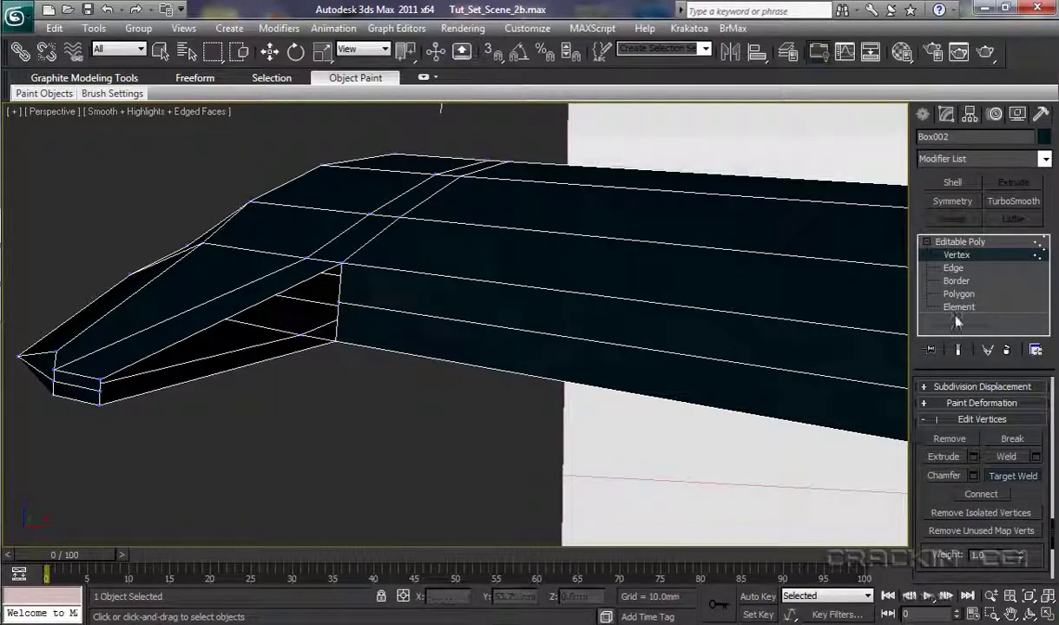
click(953, 268)
key(w)
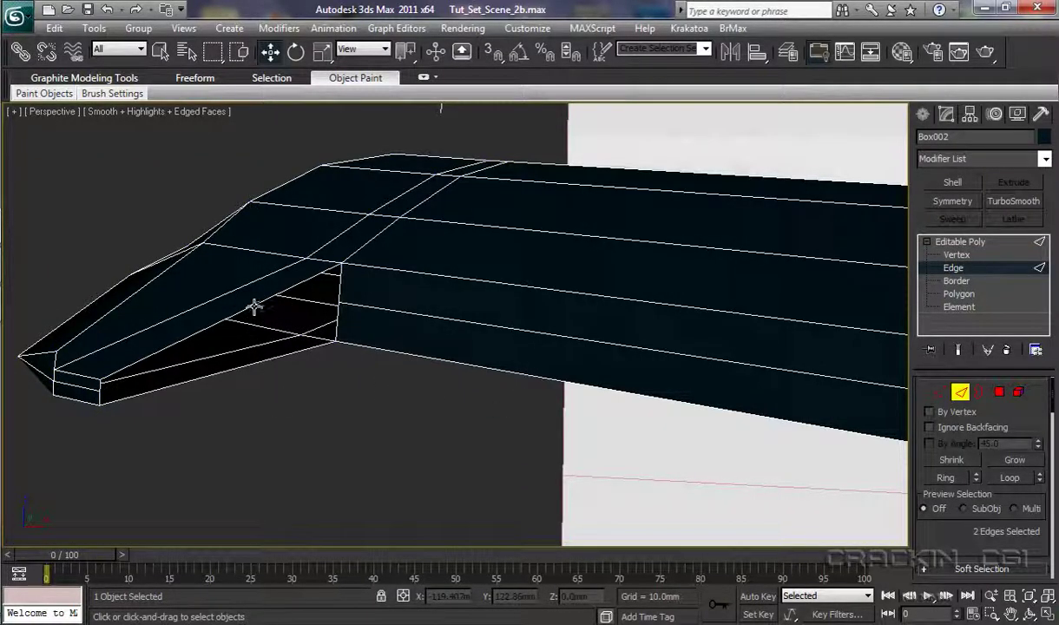
click(252, 315)
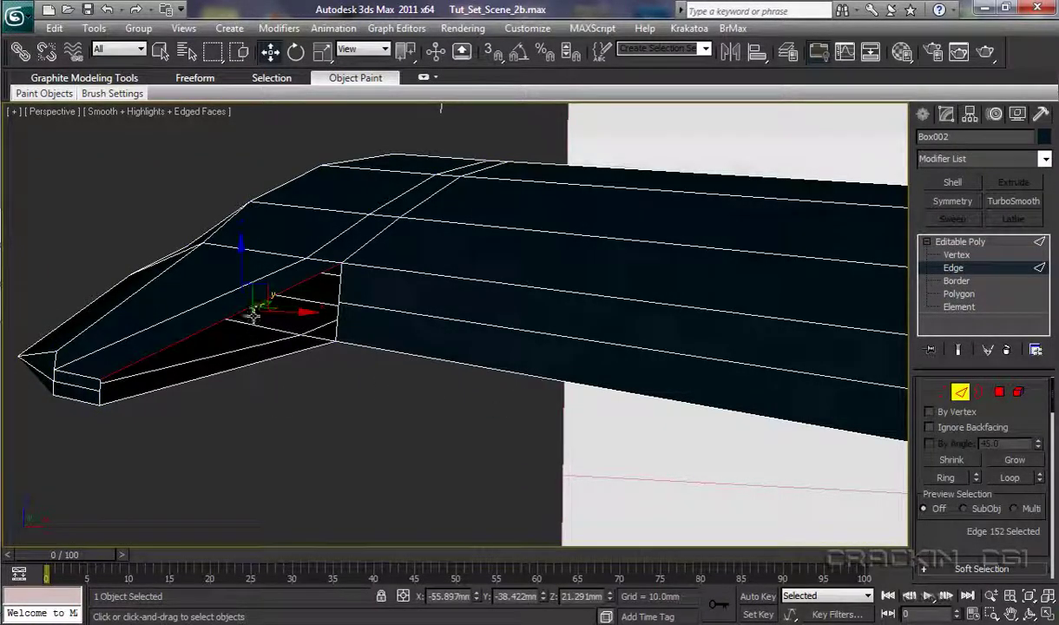
ctrl+click(244, 368)
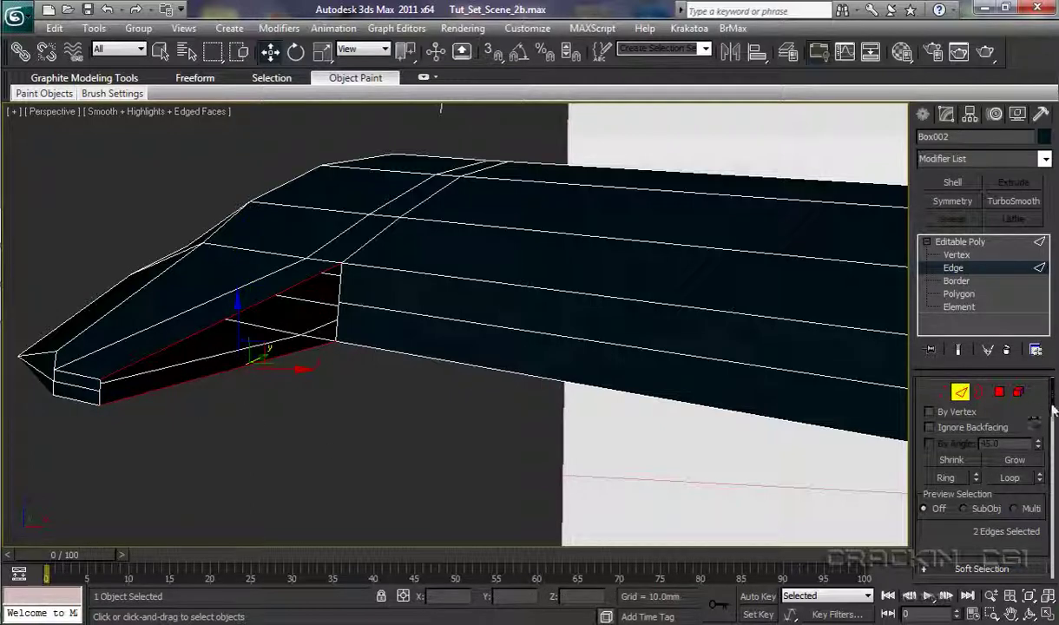
Bridge the pocket's two edges with a 2-segment bridge.
scroll(1054, 410, down, 2)
drag(1054, 410, 1053, 489)
scroll(979, 480, down, 5)
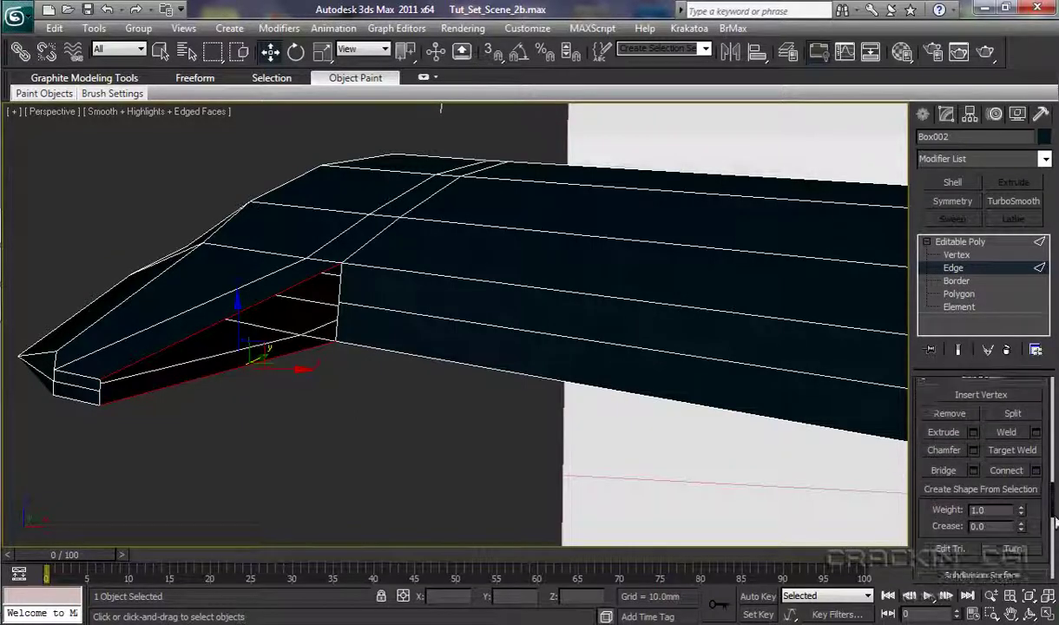
click(974, 471)
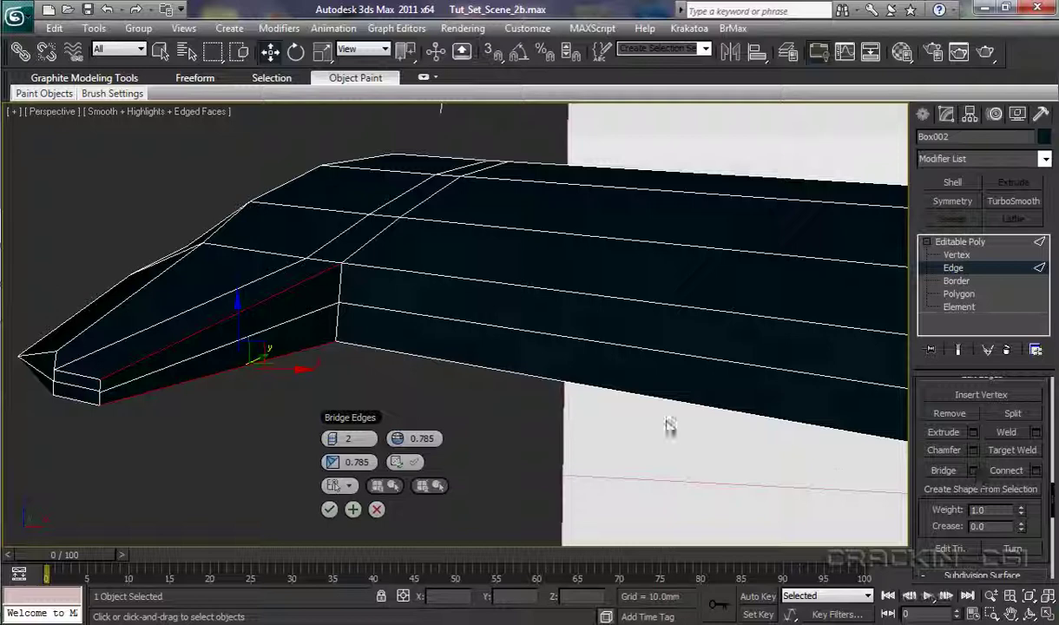
click(329, 509)
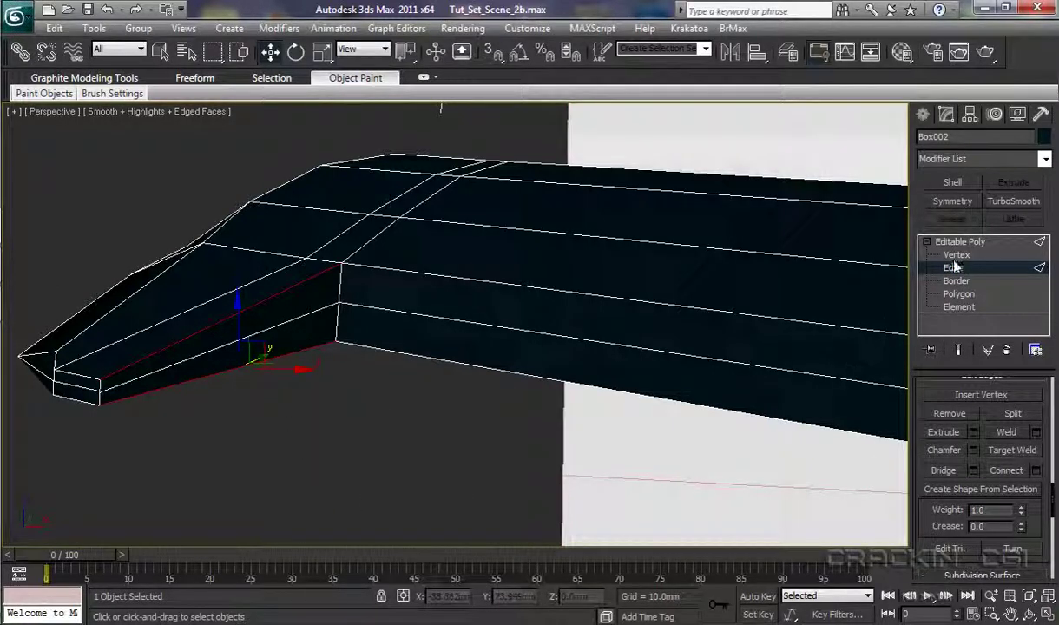
click(922, 255)
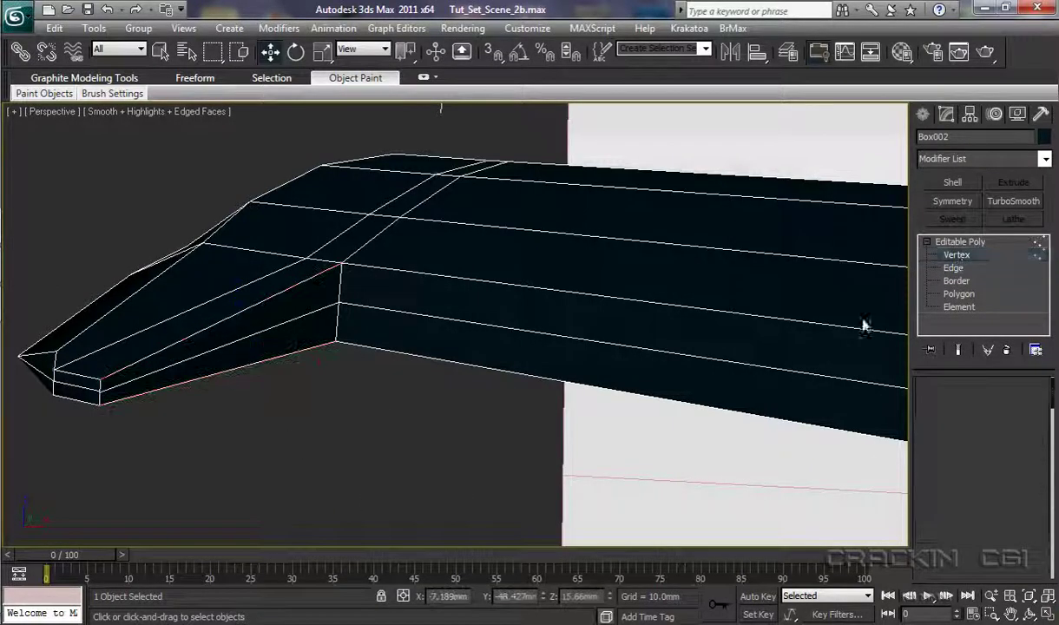
Move the tip corner vertex down and Target Weld it onto its neighbour.
click(100, 393)
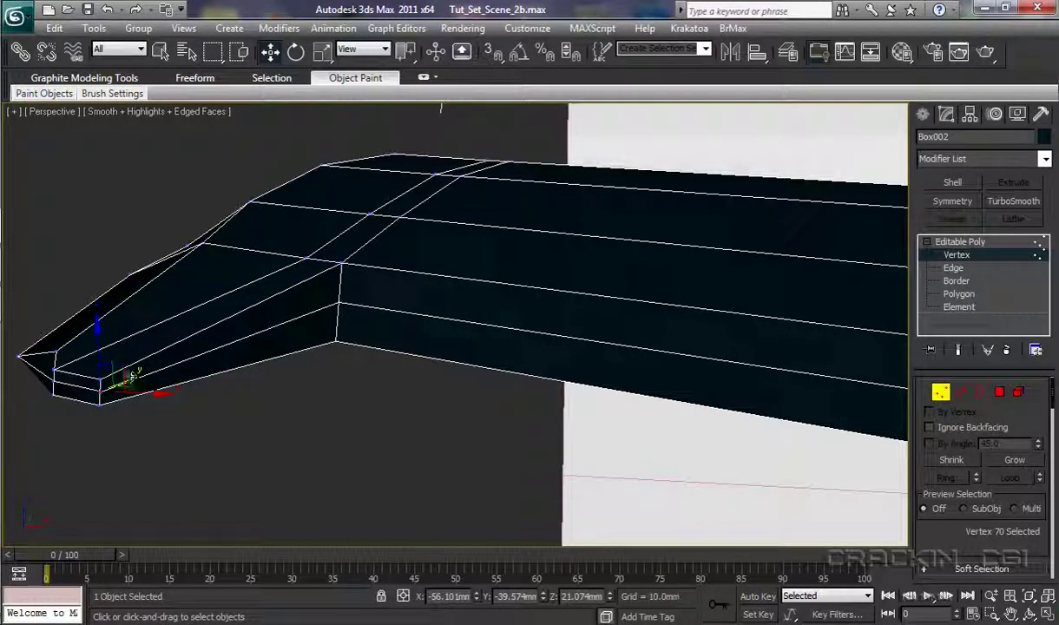
drag(128, 375, 103, 382)
drag(1052, 398, 1053, 549)
click(1017, 488)
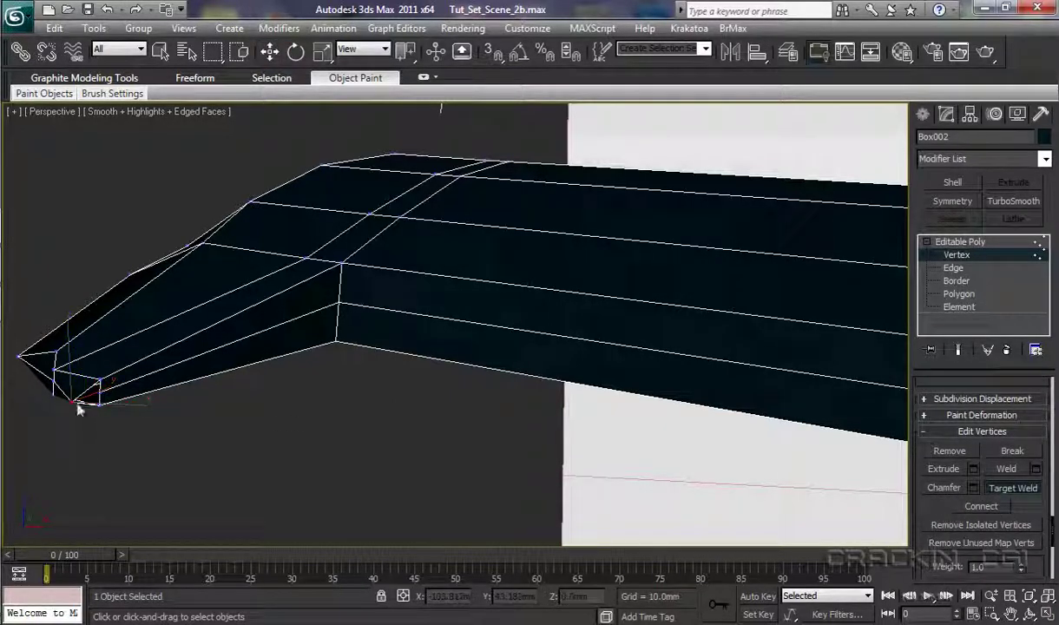
click(102, 393)
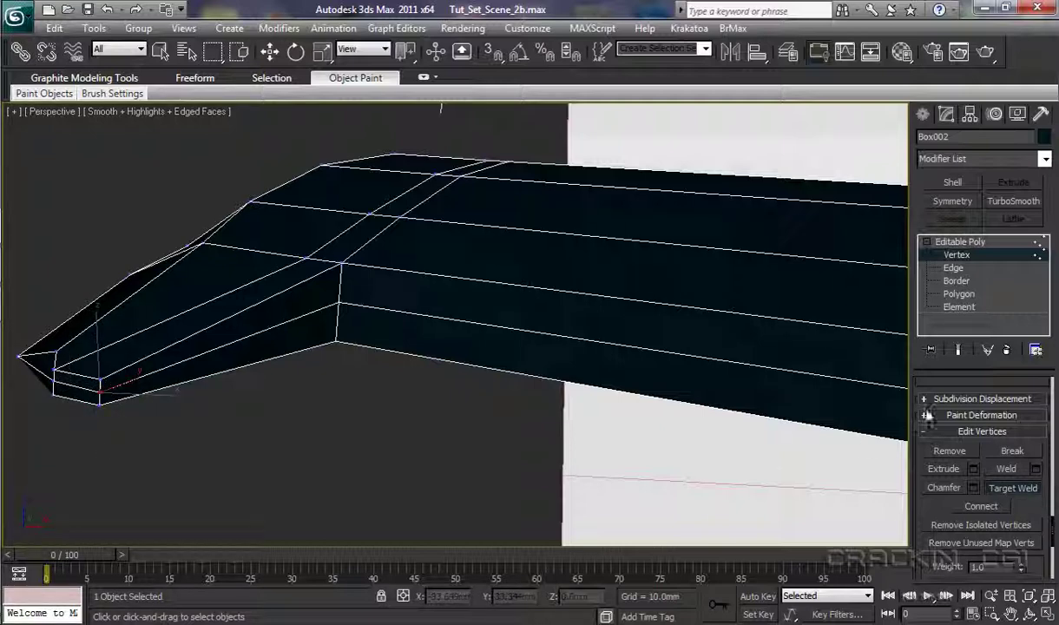
click(1014, 489)
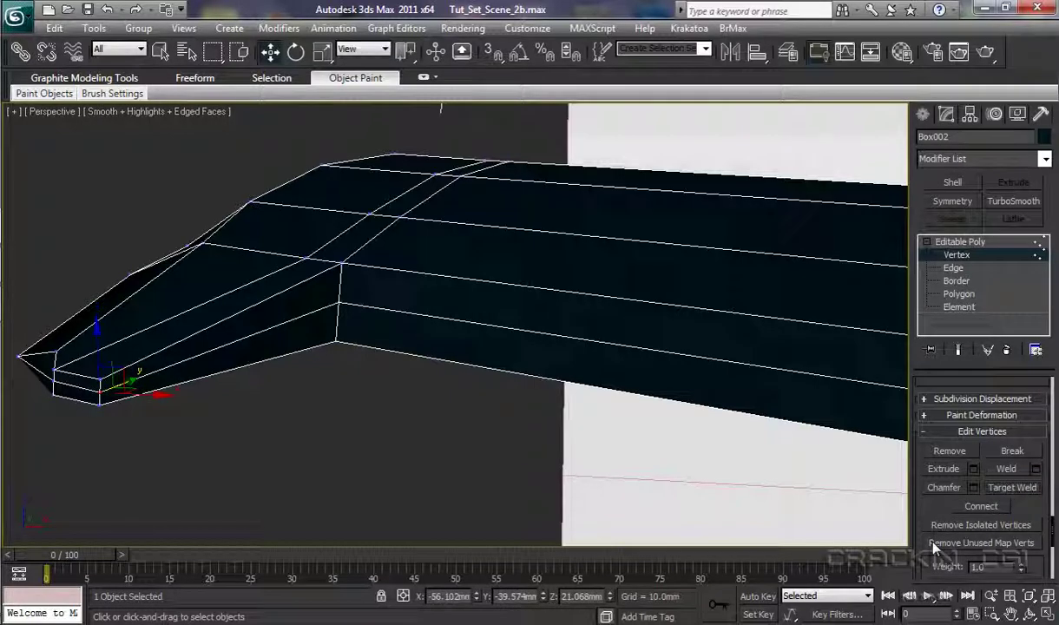
Shift the step vertex to the right, then undo the move.
click(337, 303)
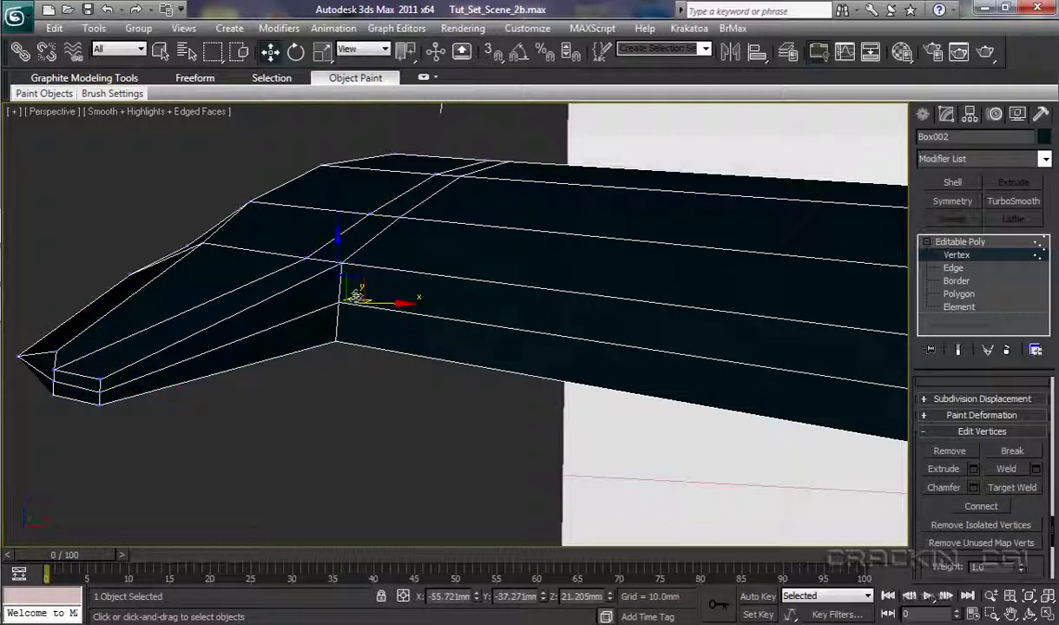
drag(356, 296, 377, 305)
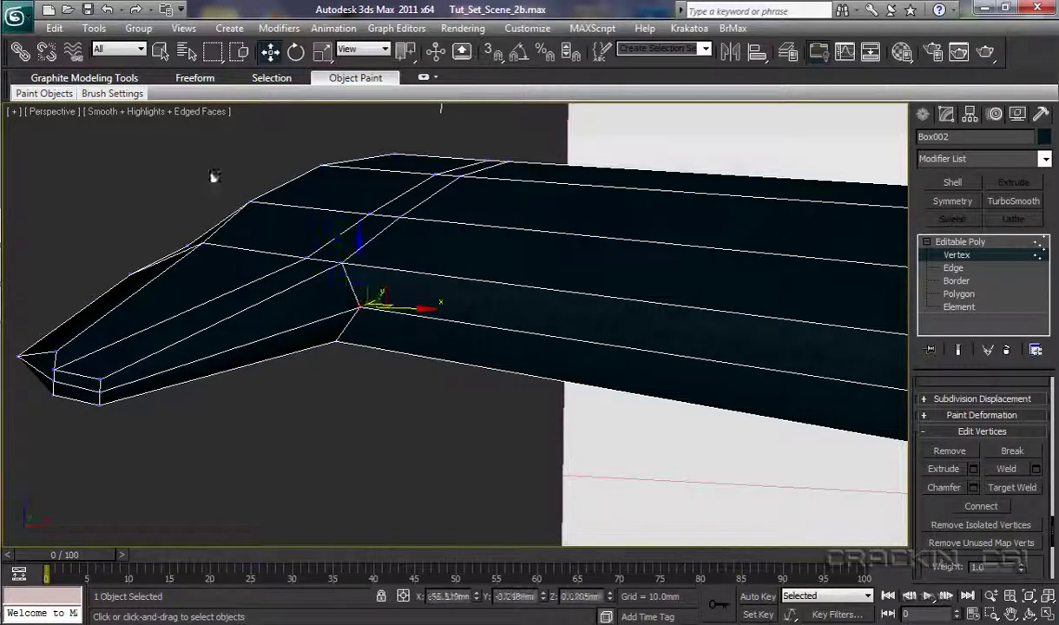
click(107, 10)
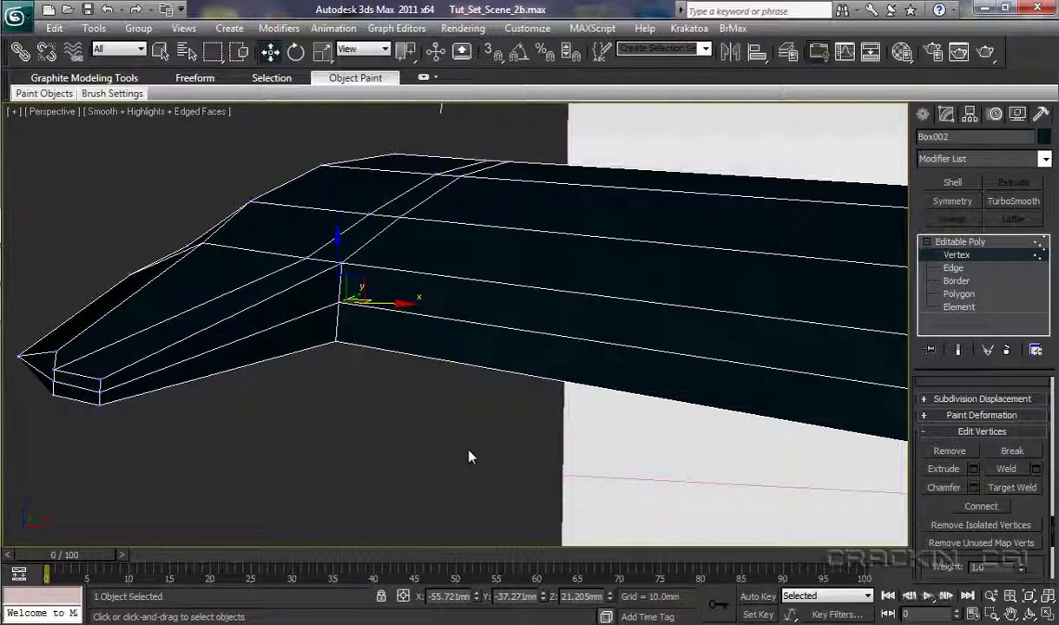
scroll(473, 457, down, 3)
scroll(475, 459, up, 2)
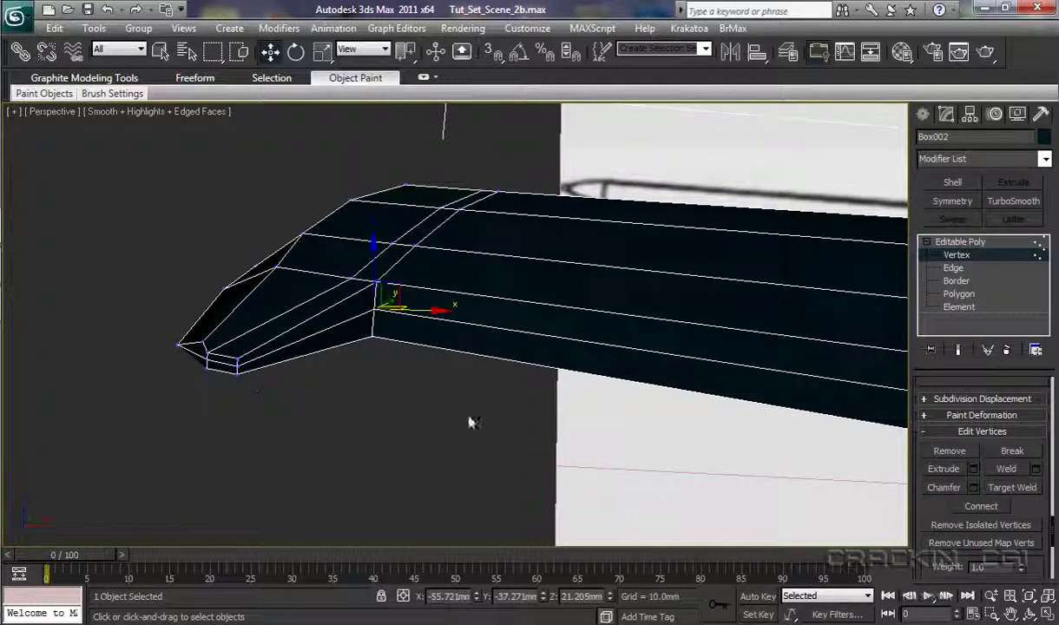
Select the short corner edge, the step's vertical edges, and the long upper and lower edges.
click(953, 267)
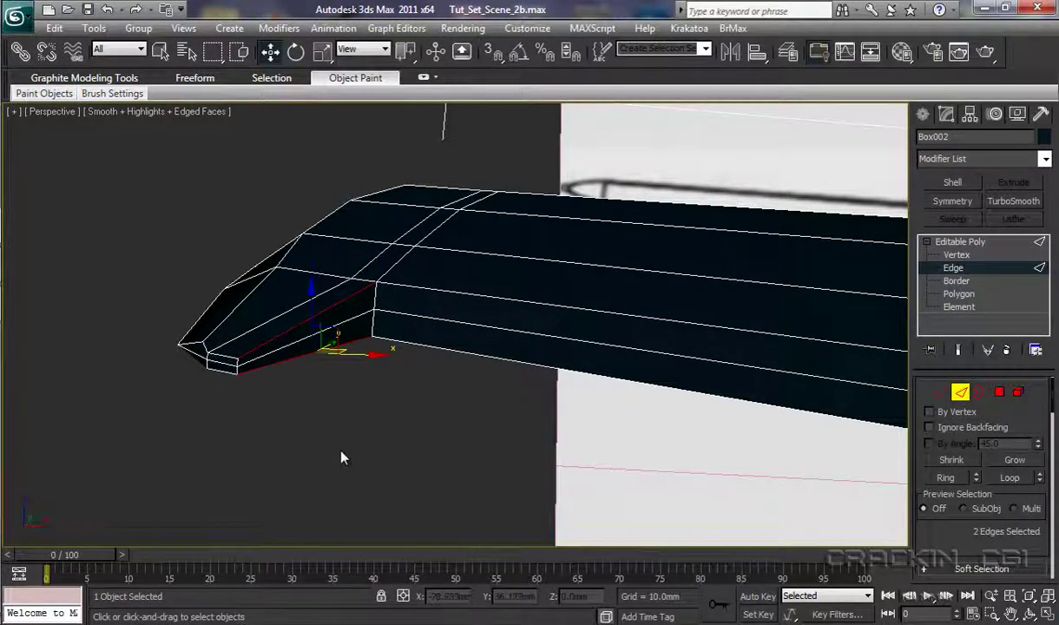
scroll(341, 457, up, 2)
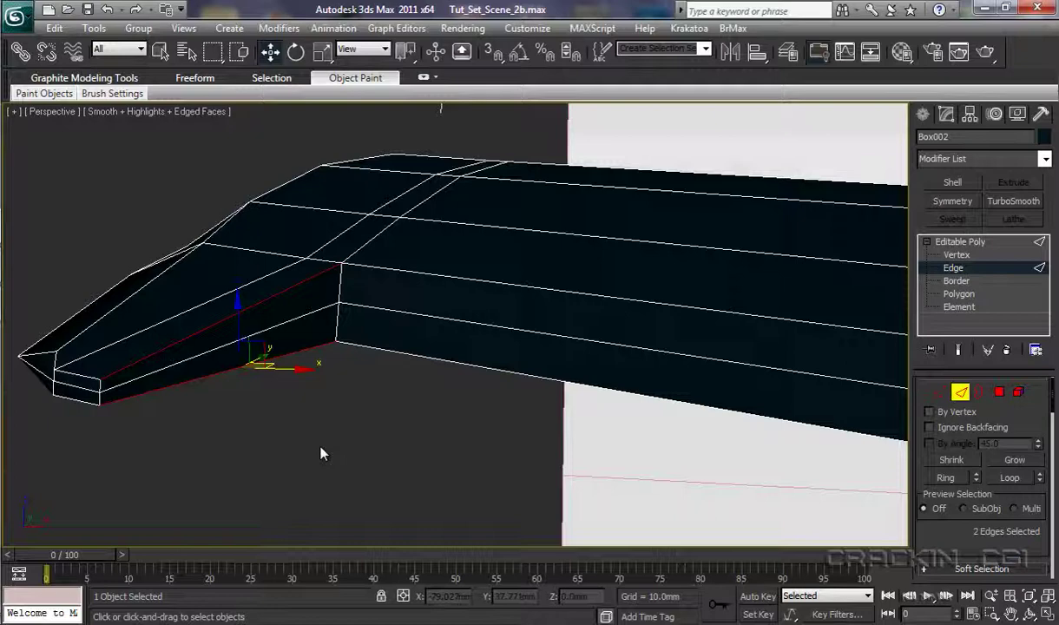
ctrl+click(98, 396)
ctrl+click(340, 304)
ctrl+click(335, 326)
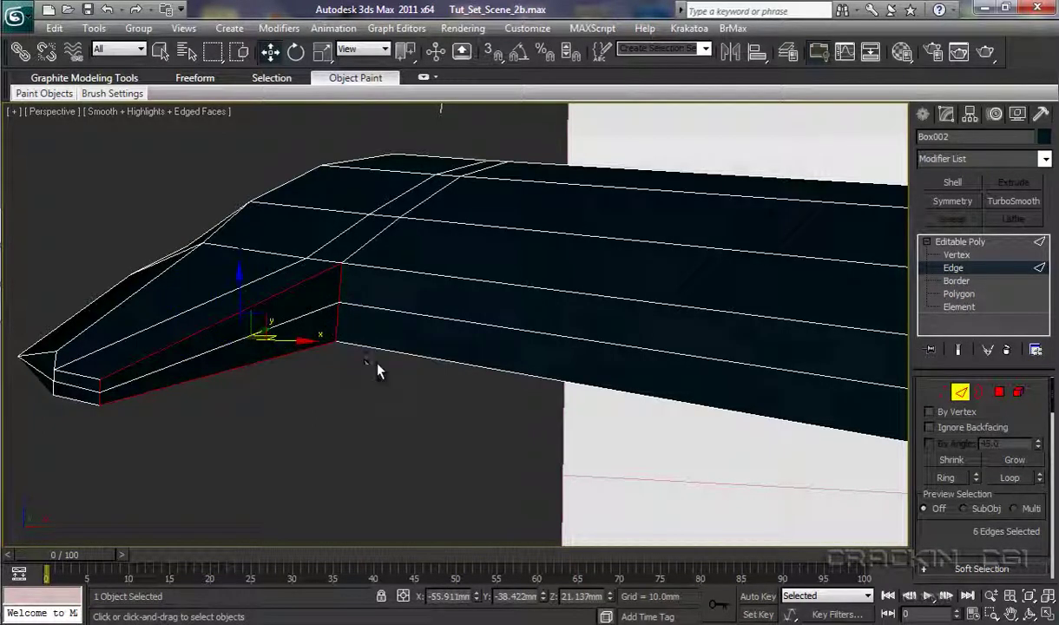
ctrl+click(458, 277)
ctrl+click(426, 359)
scroll(747, 497, up, 10)
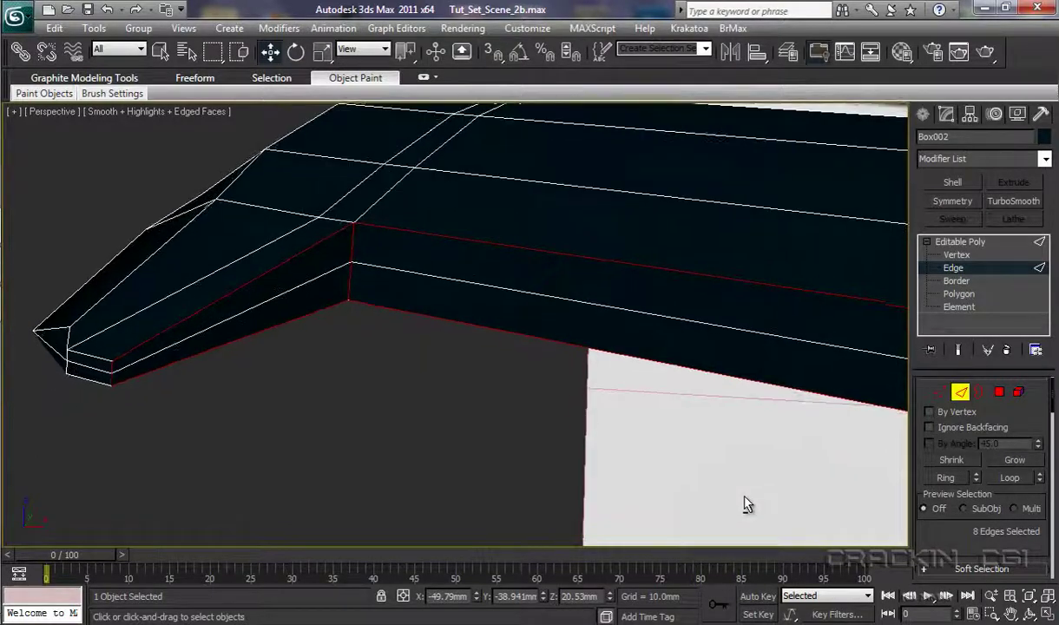
scroll(798, 488, down, 6)
From a top-down angle, add the step's two vertical edges and the narrow section's upper edge.
alt+middle_drag(793, 488, 788, 478)
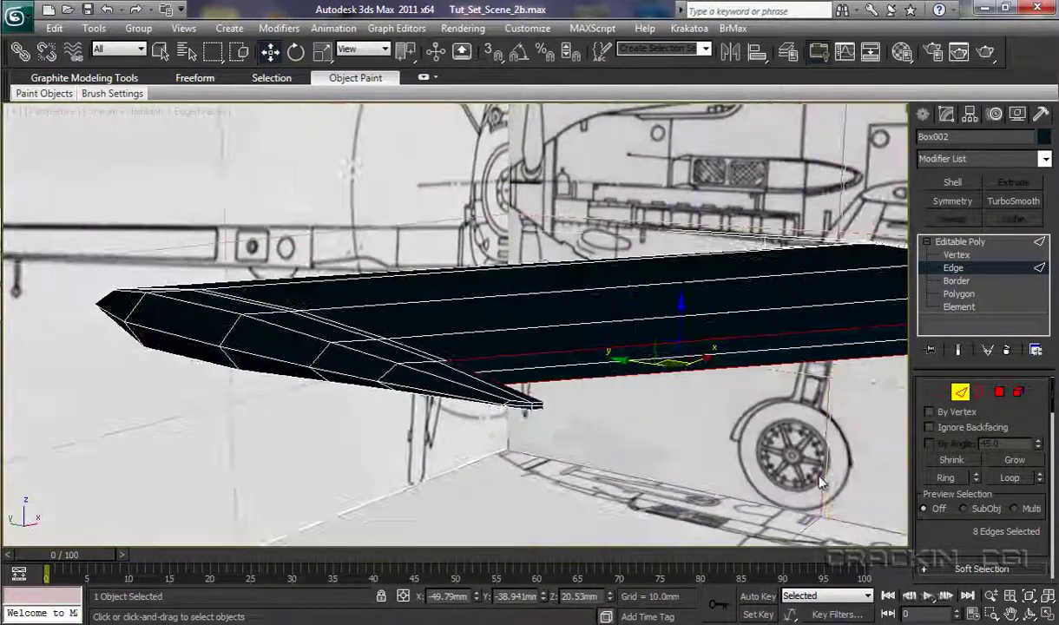
alt+middle_drag(822, 484, 210, 483)
middle_drag(540, 409, 574, 411)
scroll(580, 399, up, 8)
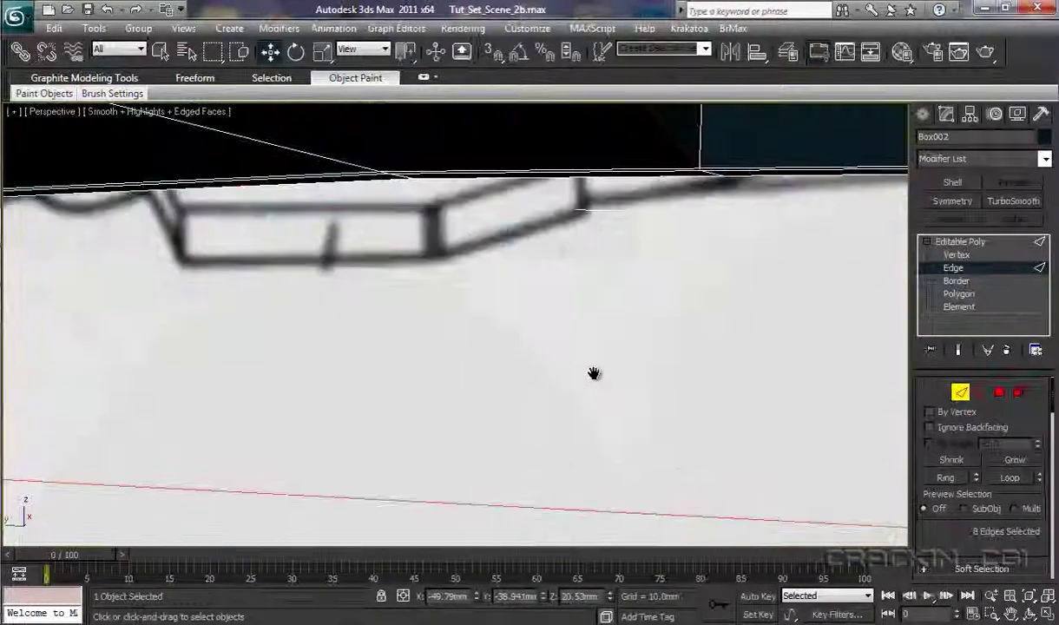
scroll(642, 458, down, 6)
middle_drag(622, 362, 558, 444)
scroll(604, 443, up, 2)
scroll(604, 438, up, 5)
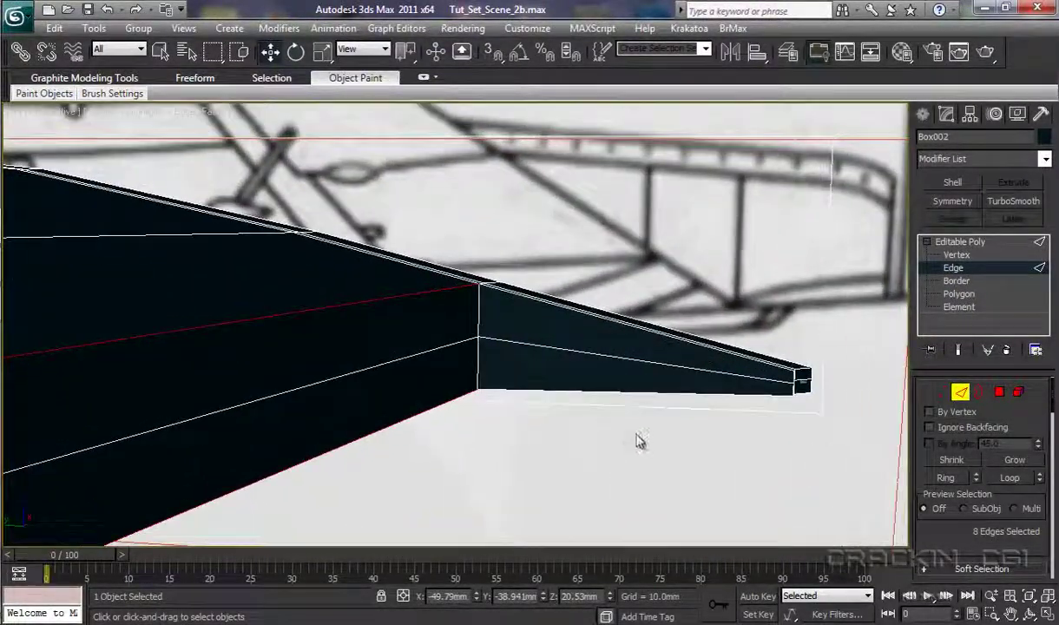
ctrl+click(478, 310)
ctrl+click(478, 364)
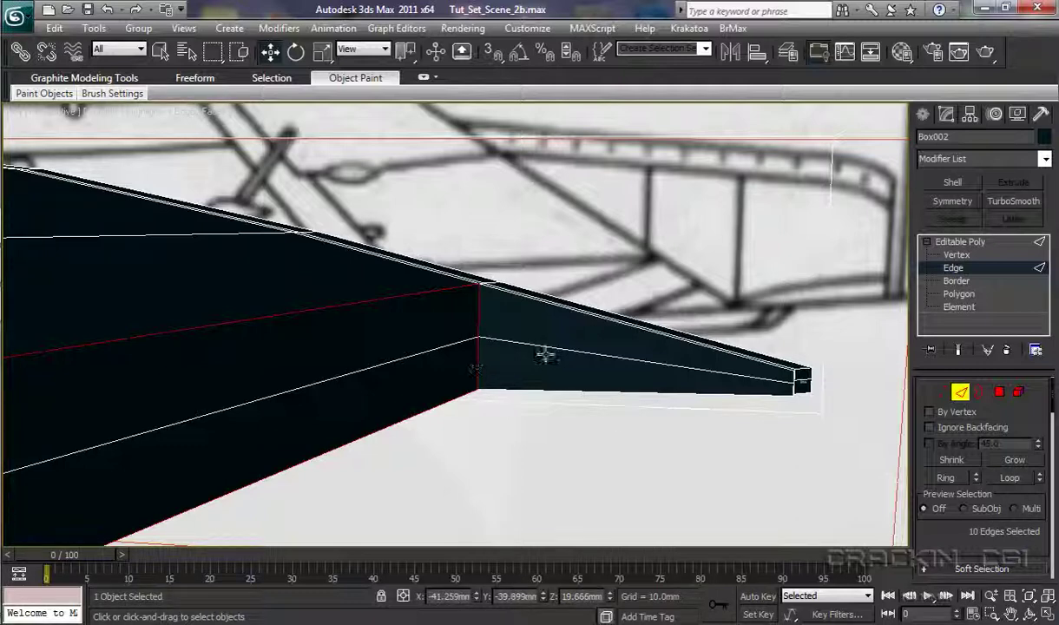
ctrl+click(555, 306)
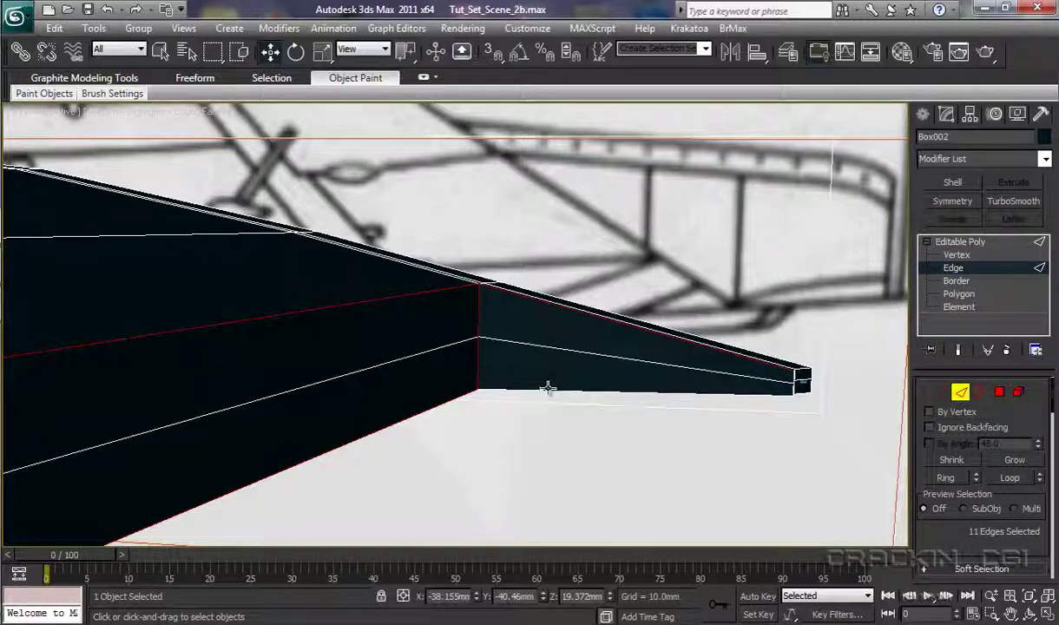
Add the remaining tip edges, completing the 14-edge selection.
alt+middle_drag(548, 392, 559, 417)
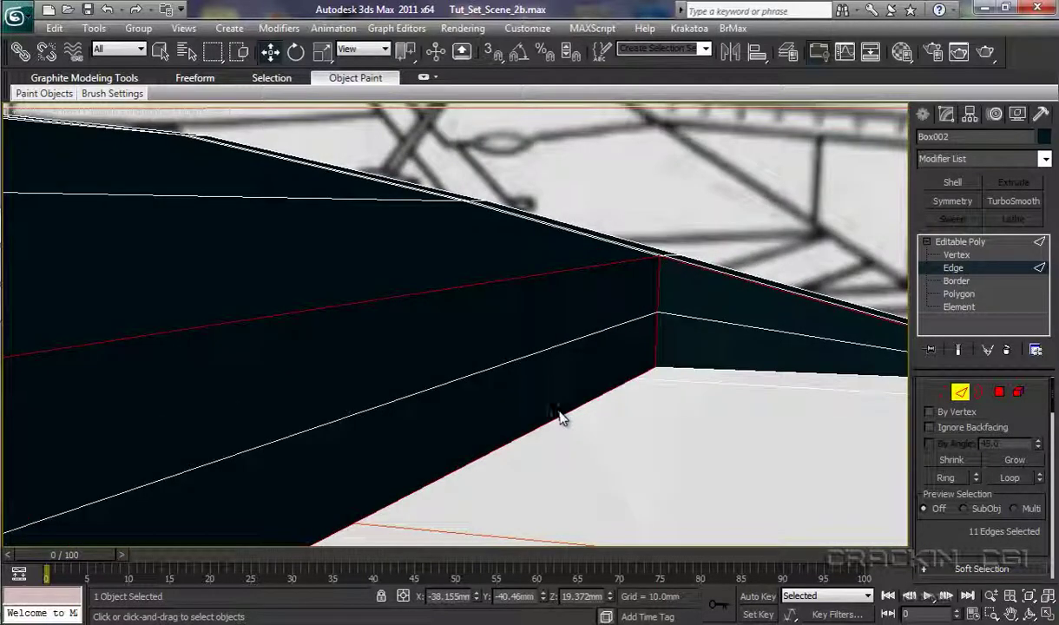
scroll(562, 423, down, 5)
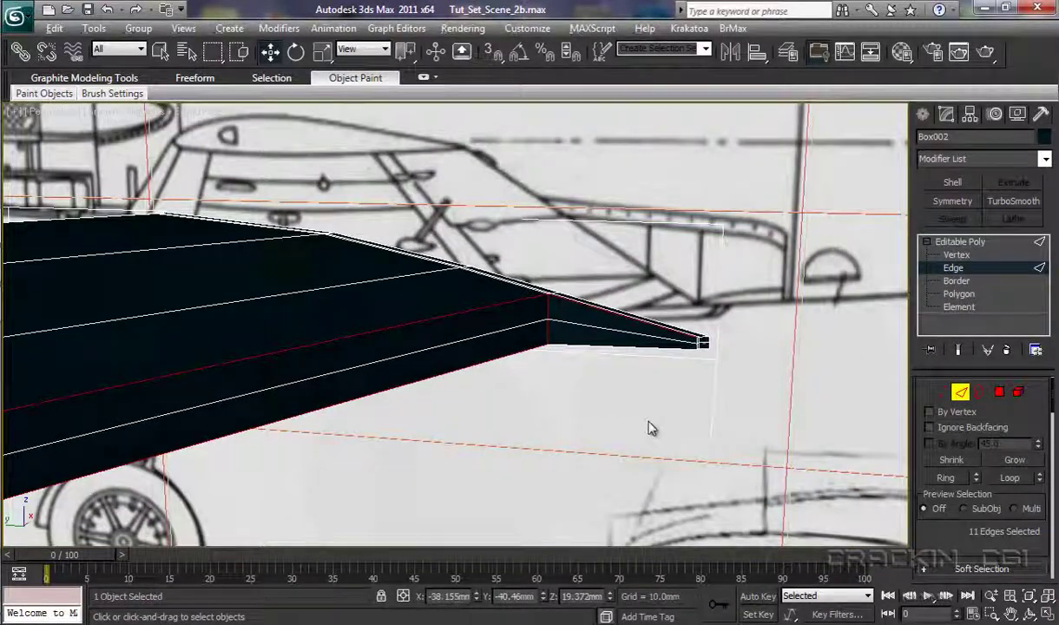
scroll(642, 430, up, 2)
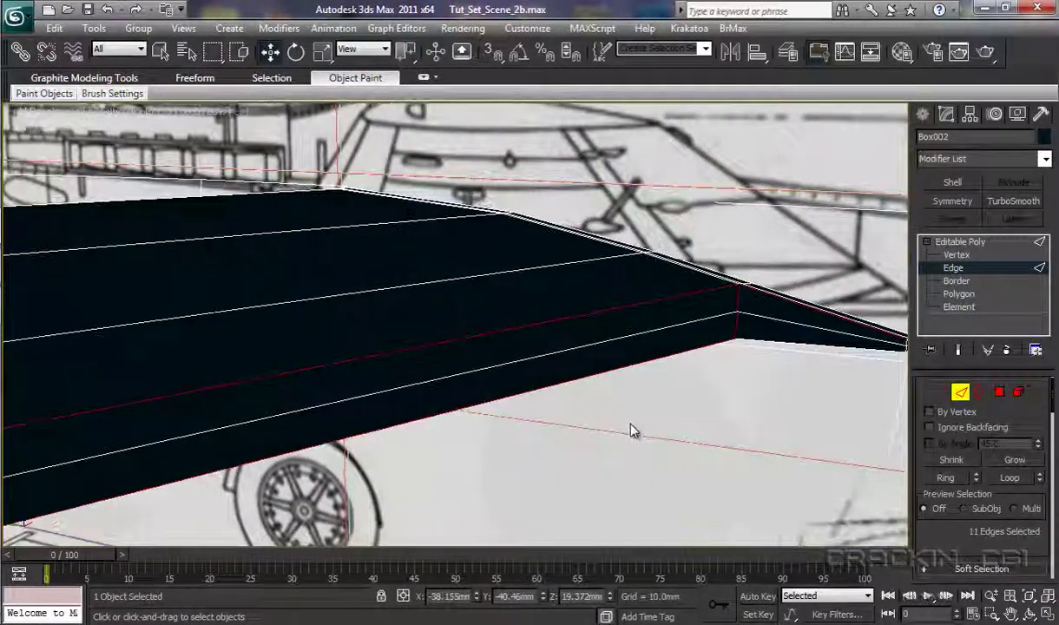
ctrl+click(803, 345)
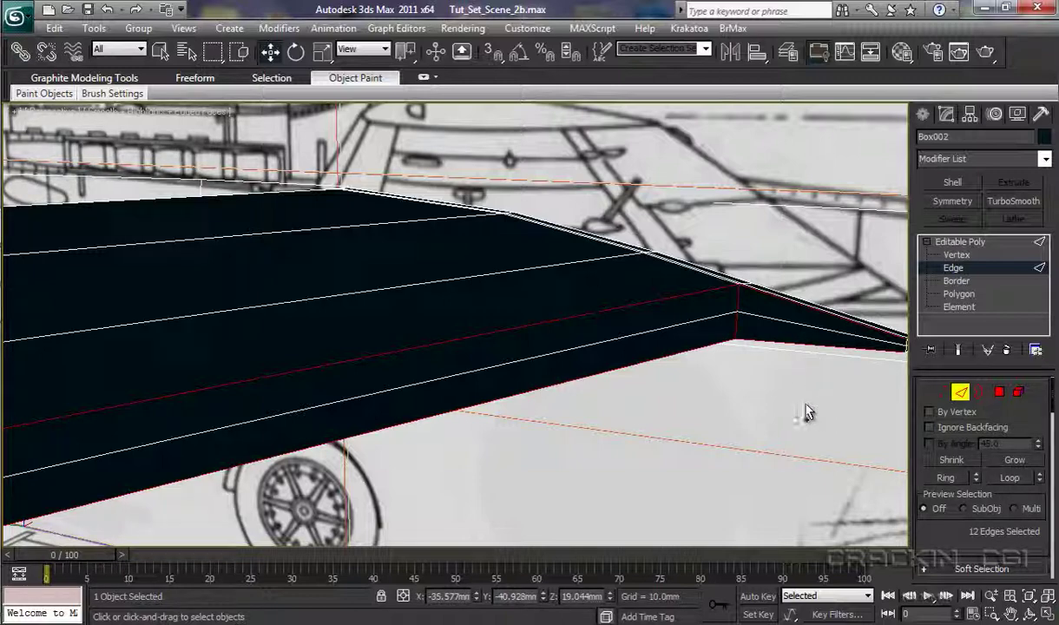
middle_drag(806, 413, 319, 378)
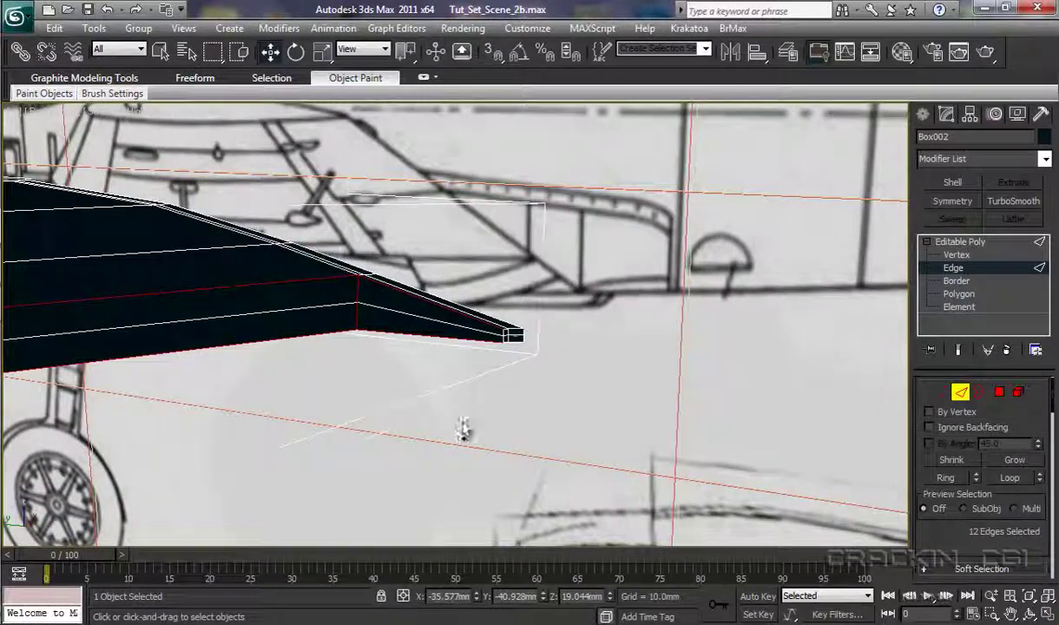
scroll(581, 434, up, 5)
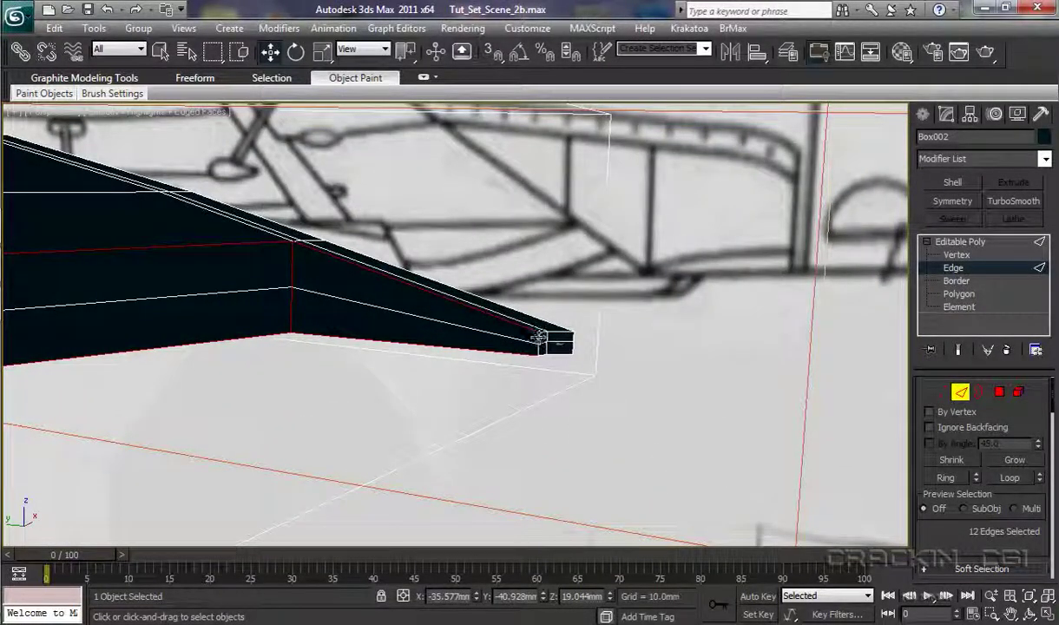
ctrl+click(539, 347)
ctrl+click(537, 356)
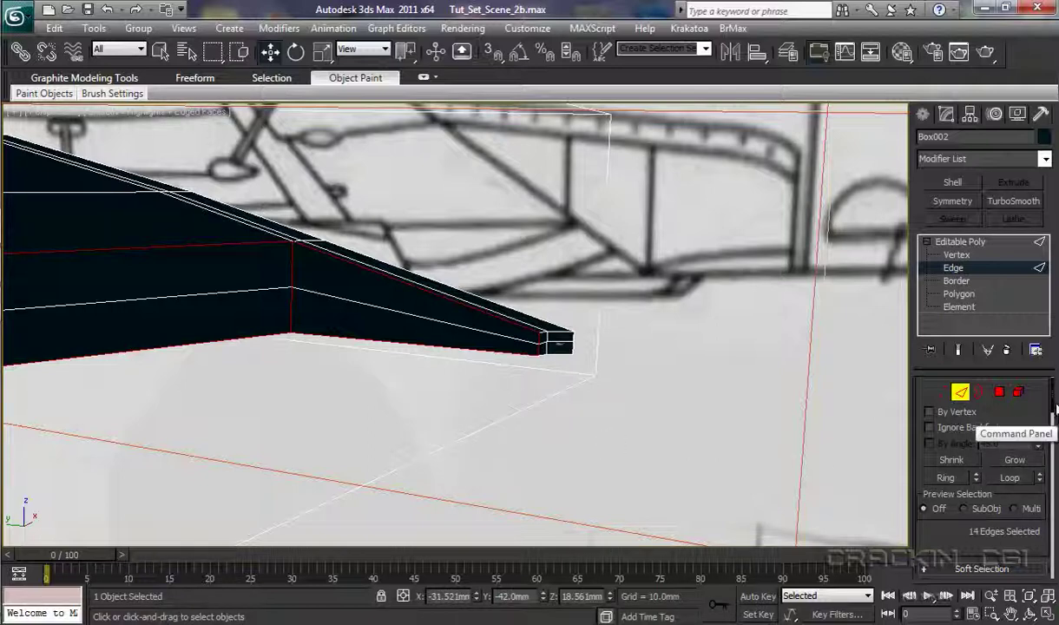
drag(1056, 408, 1053, 536)
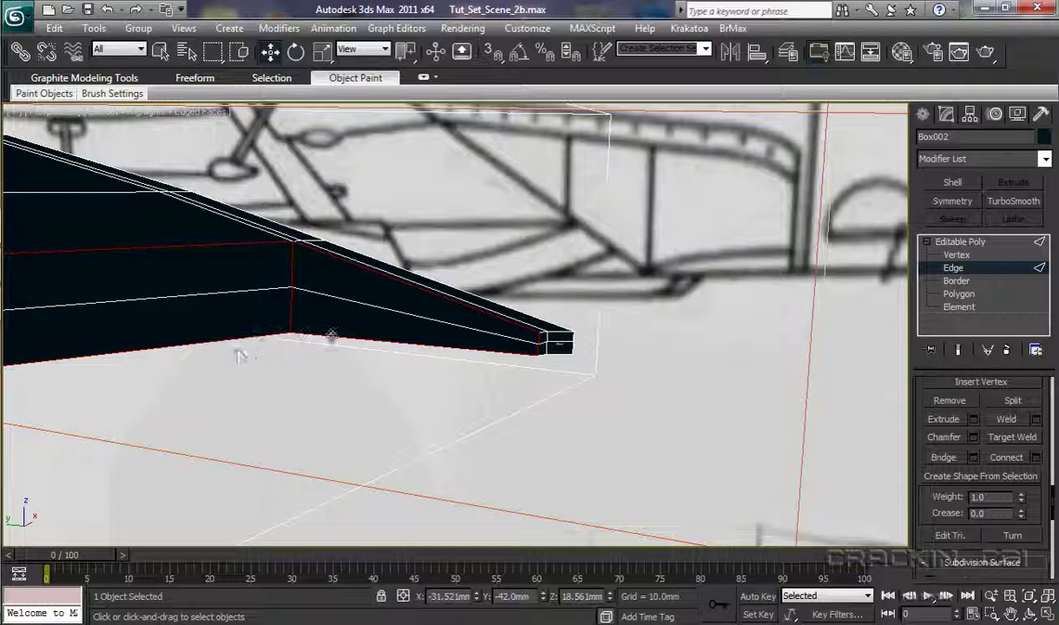
Chamfer the selected wing tip and step edges by 0.02mm with 1 segment.
click(972, 439)
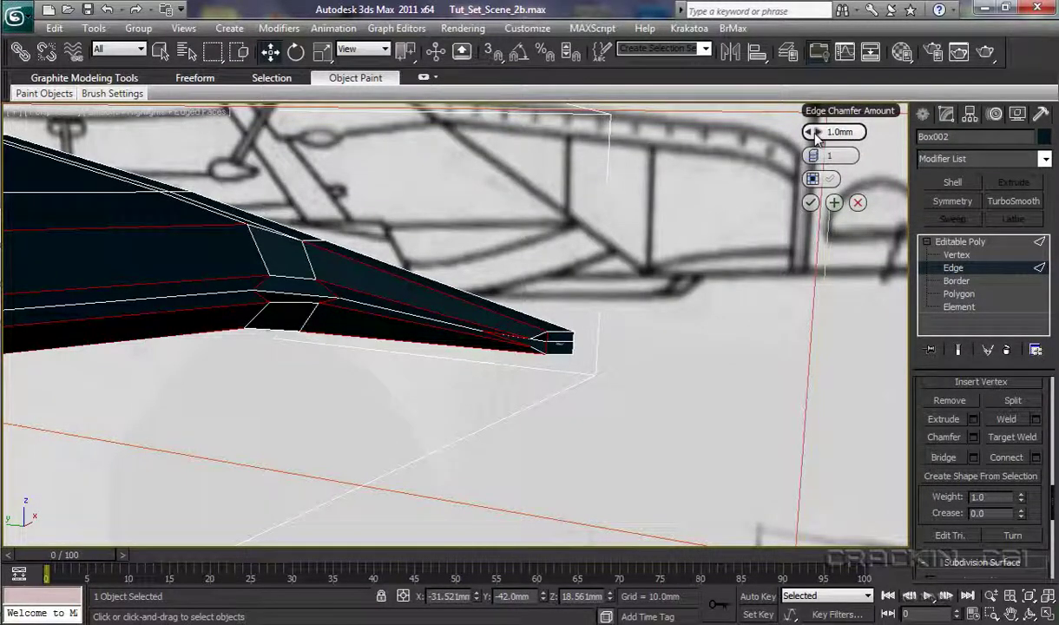
right_click(814, 132)
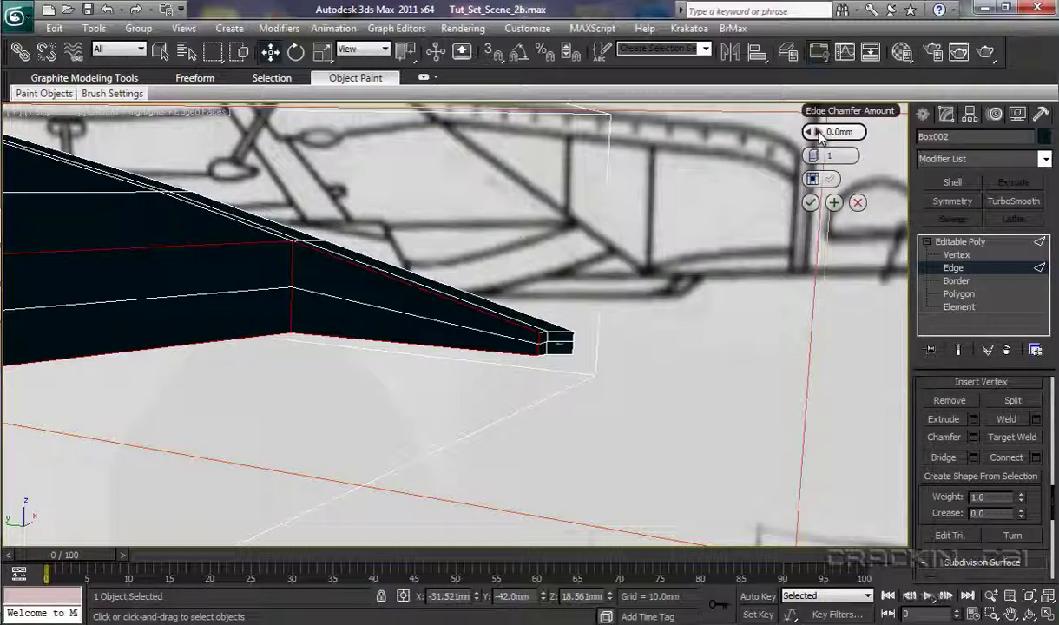
click(819, 129)
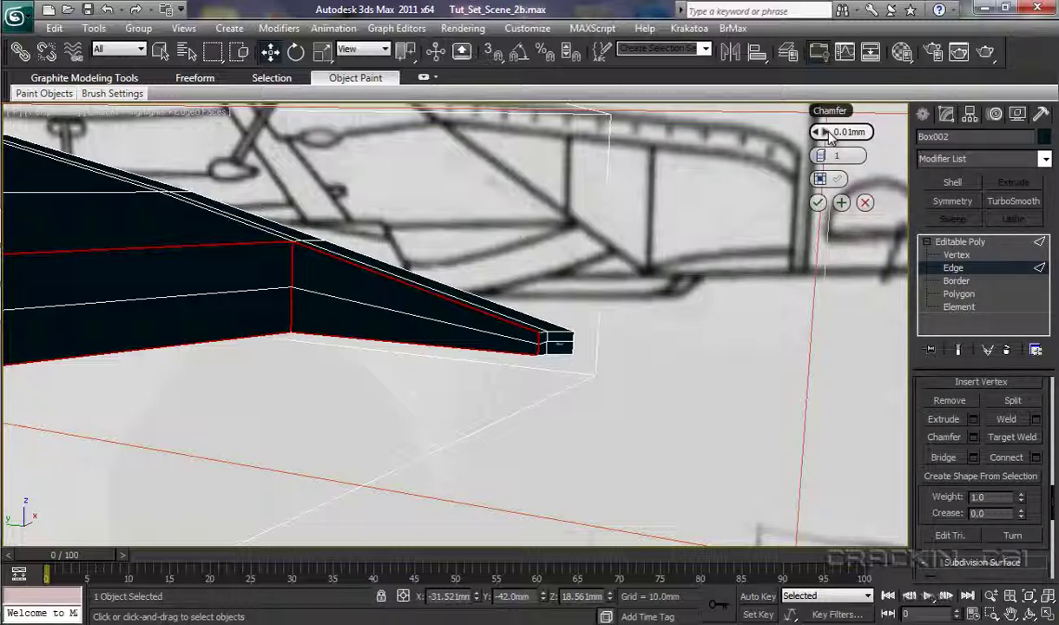
click(824, 130)
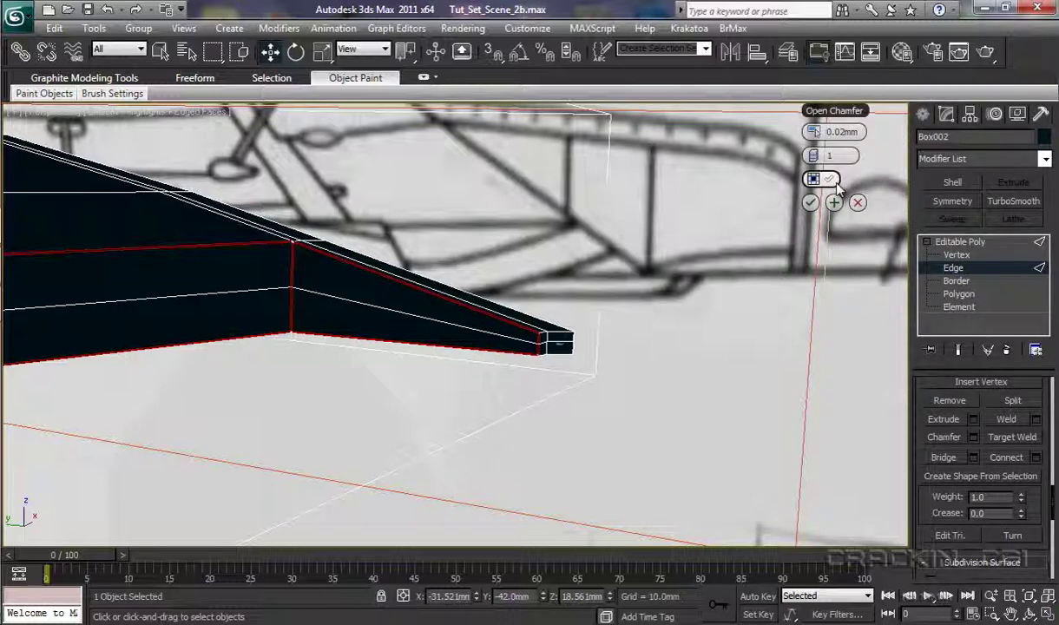
click(848, 204)
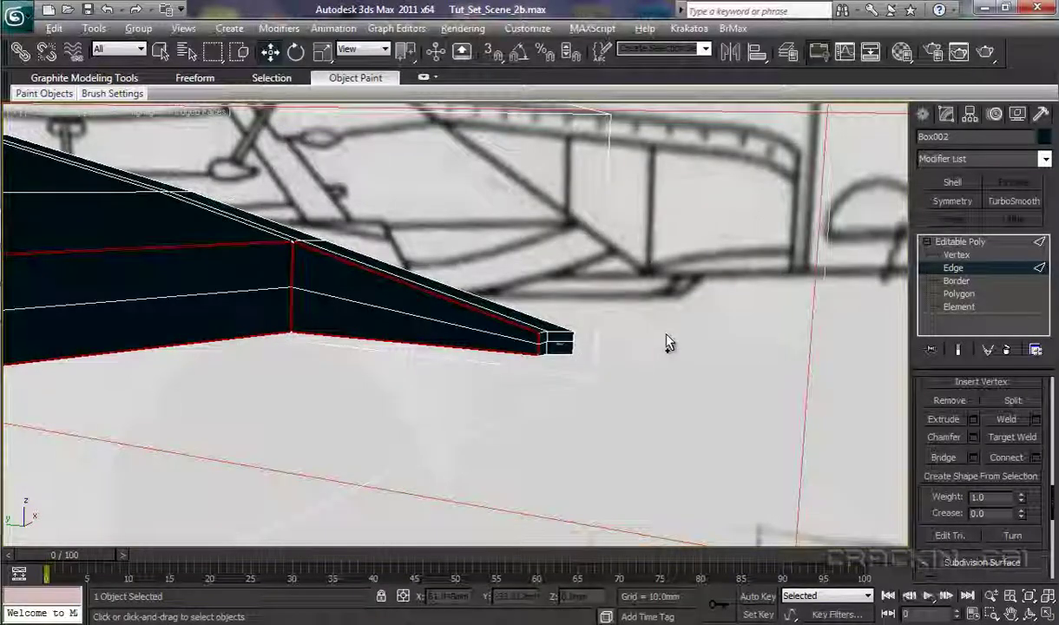
Leave edge level, add a 1-iteration TurboSmooth to Box002, and orbit to inspect the smoothed wing.
scroll(670, 347, down, 6)
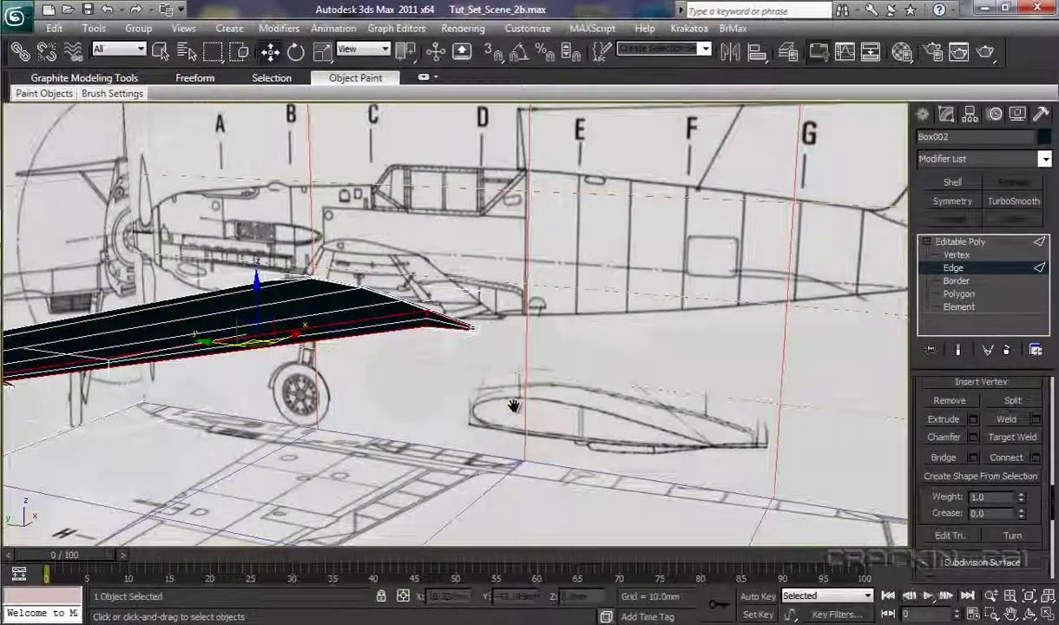
alt+middle_drag(516, 406, 798, 428)
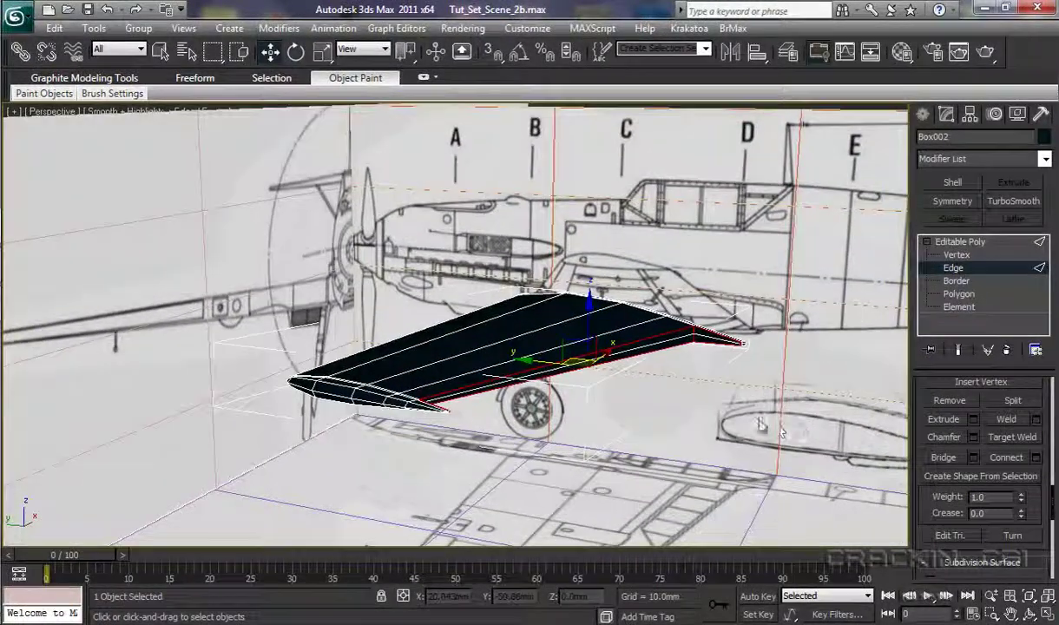
alt+middle_drag(694, 390, 697, 464)
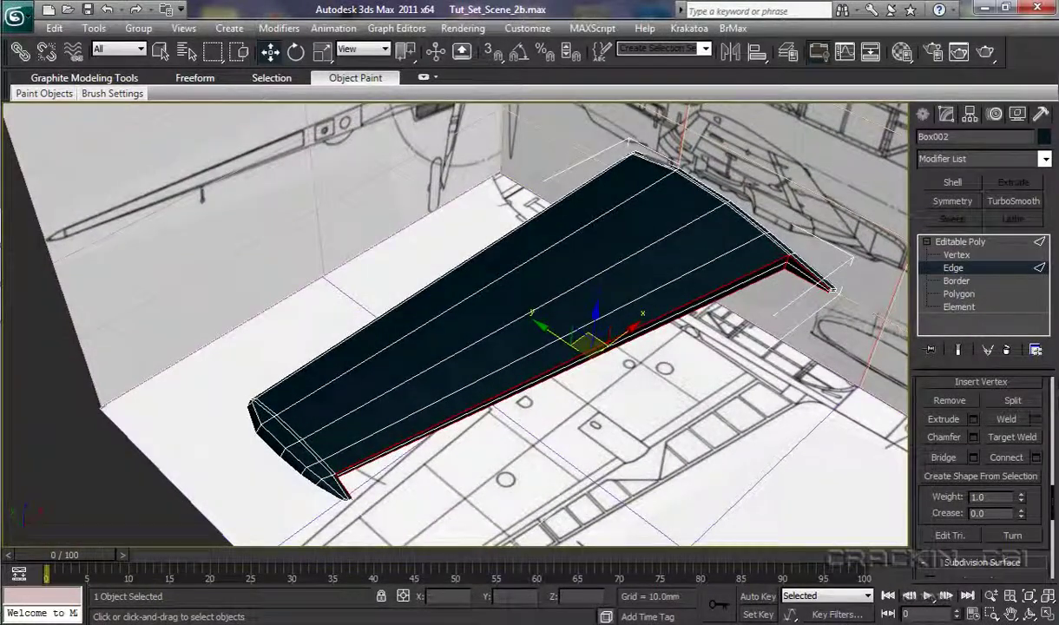
click(964, 242)
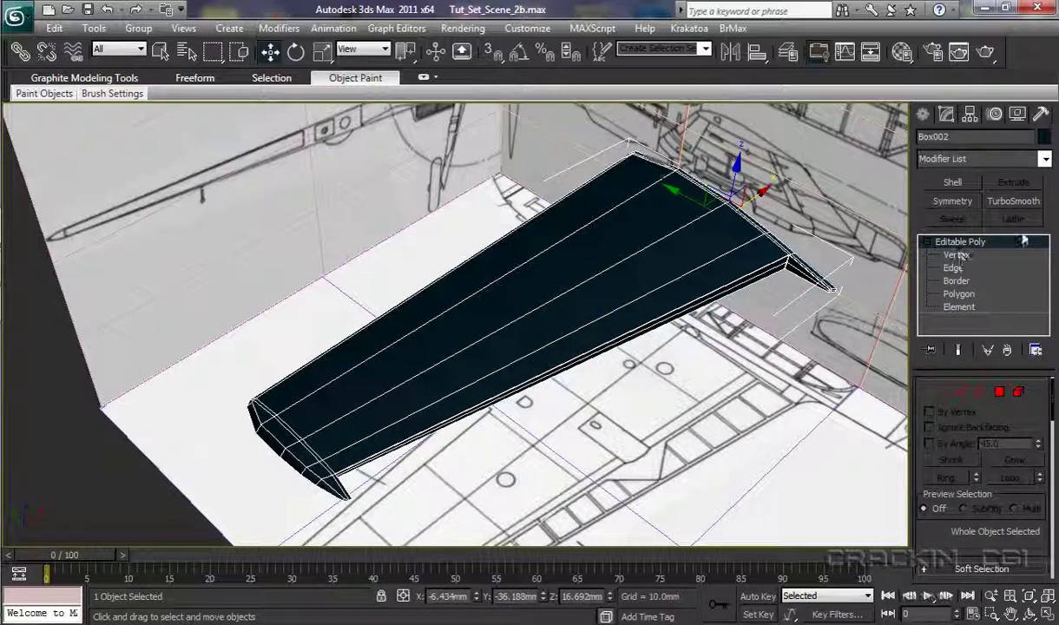
click(1024, 204)
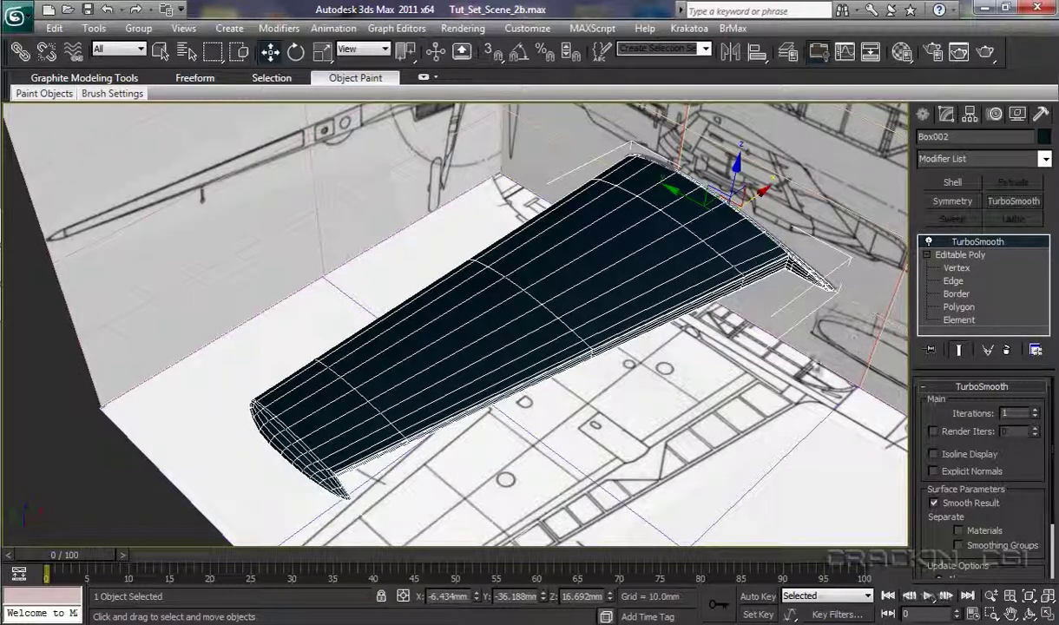
alt+middle_drag(735, 403, 668, 344)
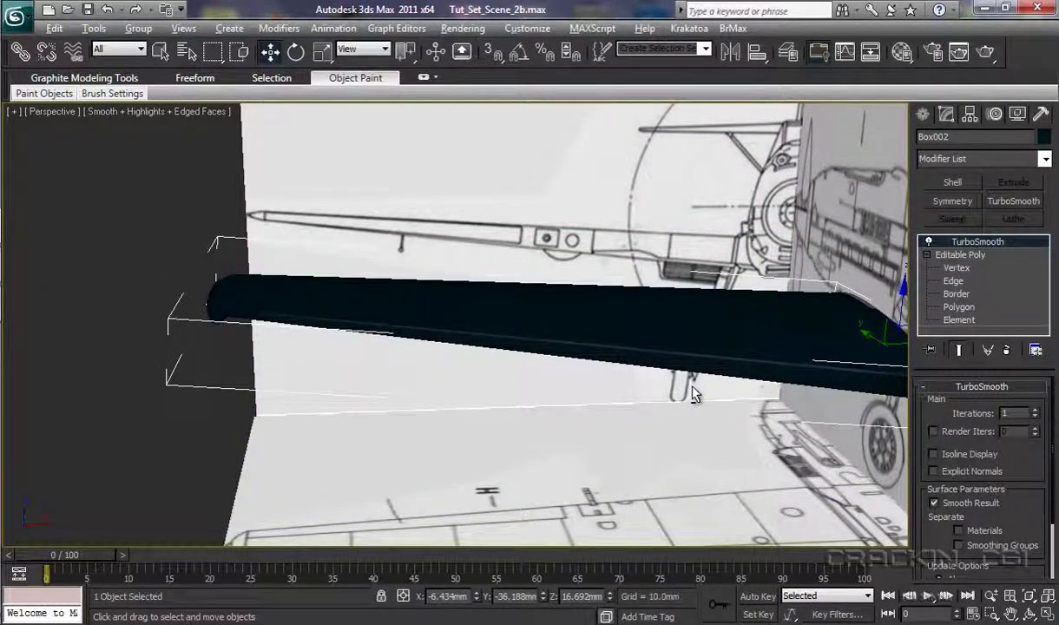
alt+middle_drag(692, 393, 644, 387)
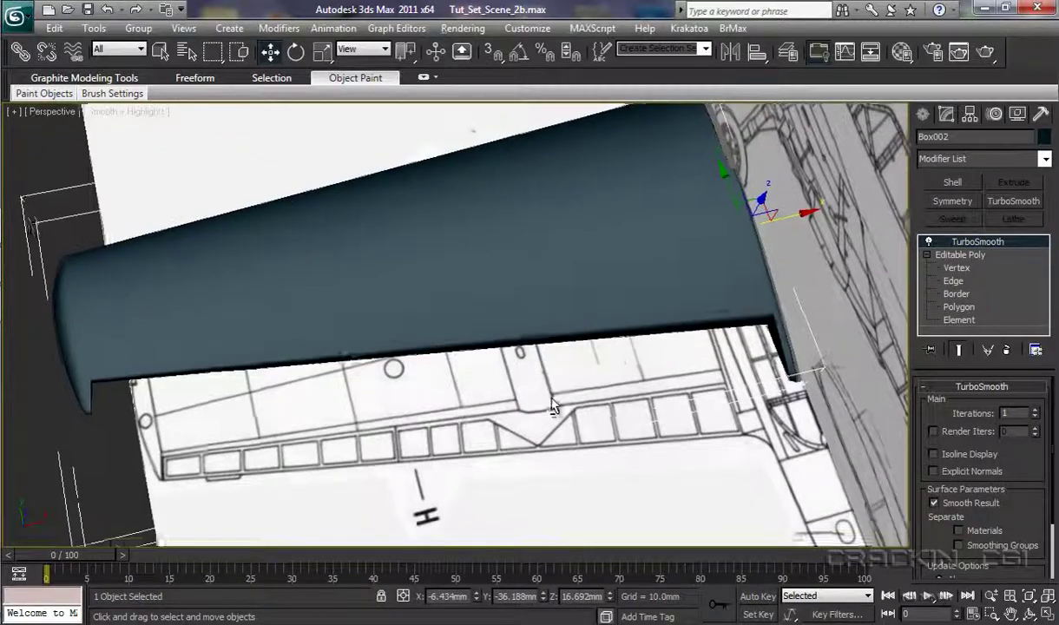
alt+middle_drag(530, 388, 539, 338)
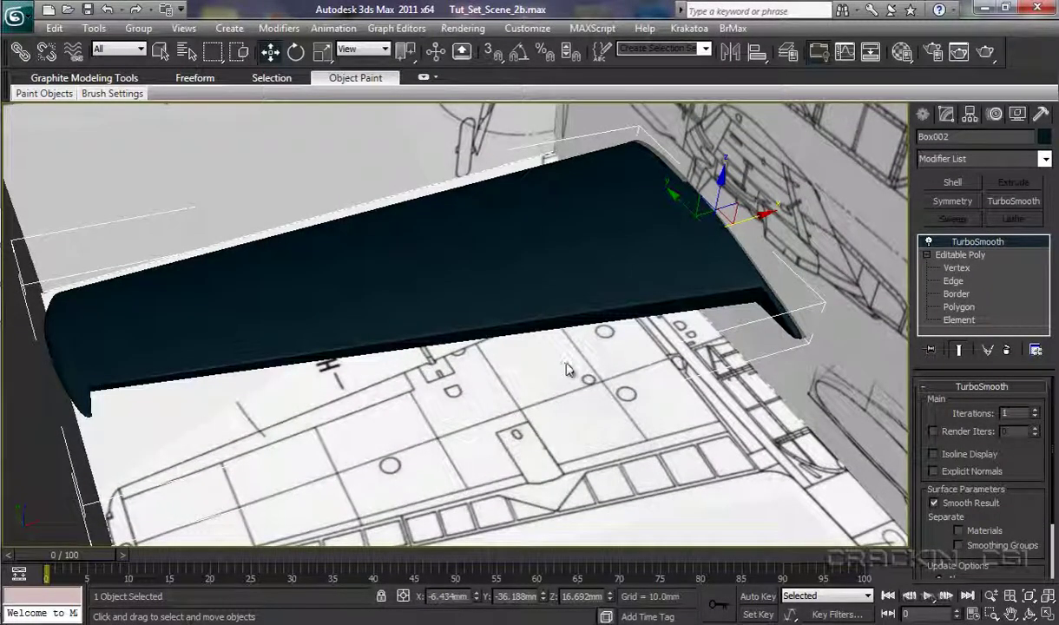
alt+middle_drag(431, 370, 442, 488)
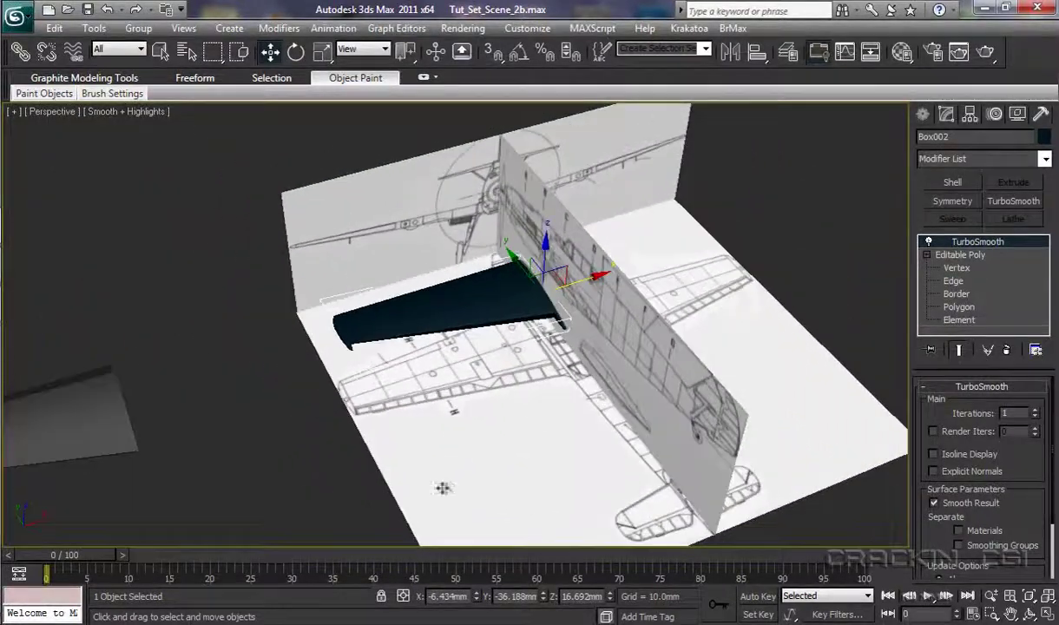
Move Box003 along X to the wing root, turn on edged faces, and frame it in Top view.
click(43, 432)
drag(186, 388, 525, 430)
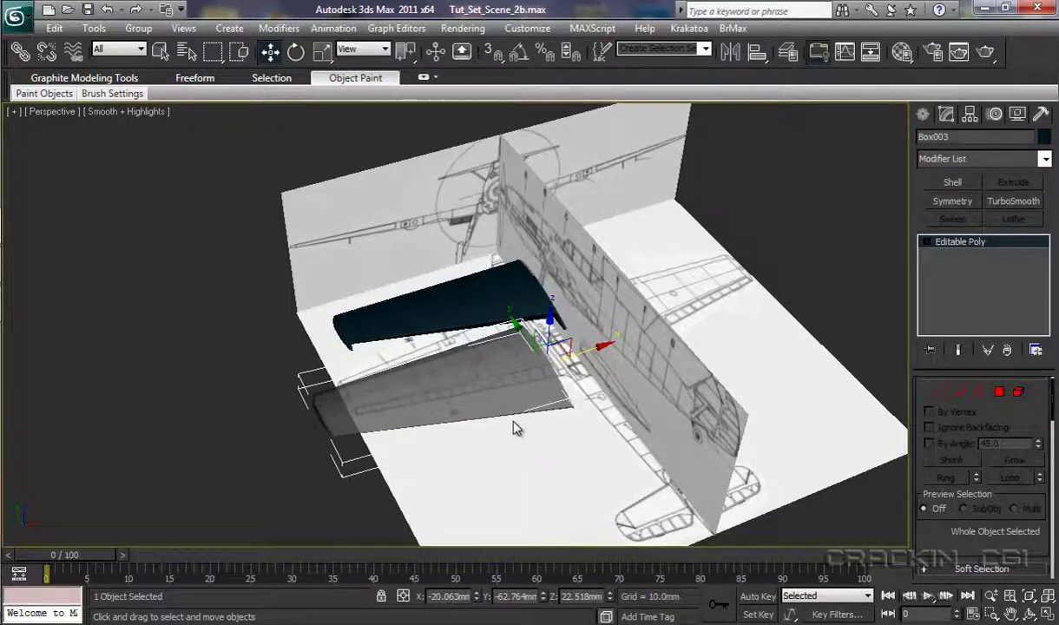
key(F4)
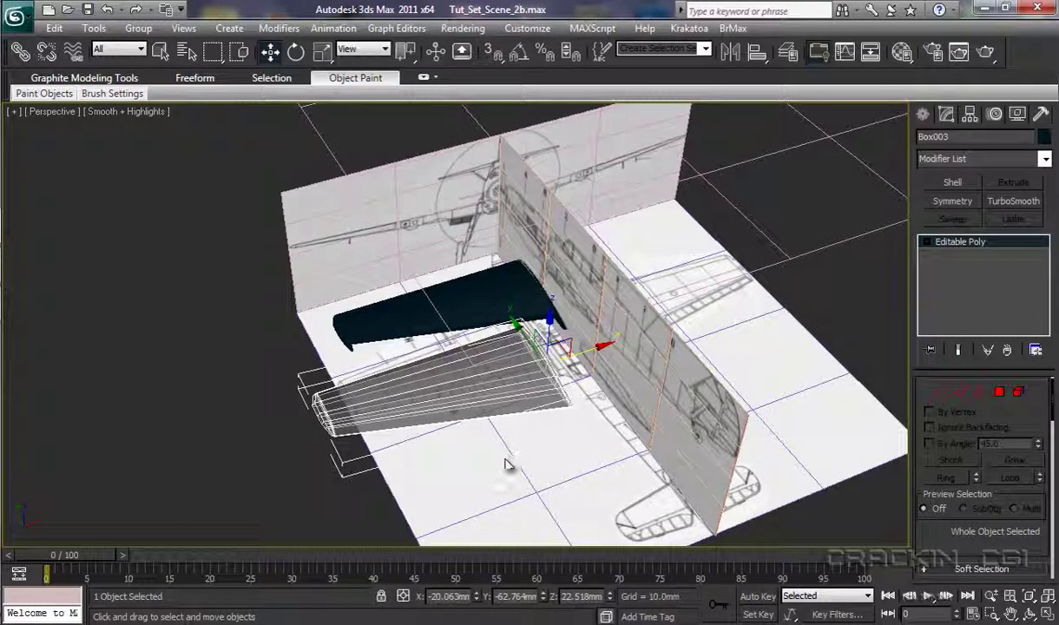
scroll(499, 469, up, 6)
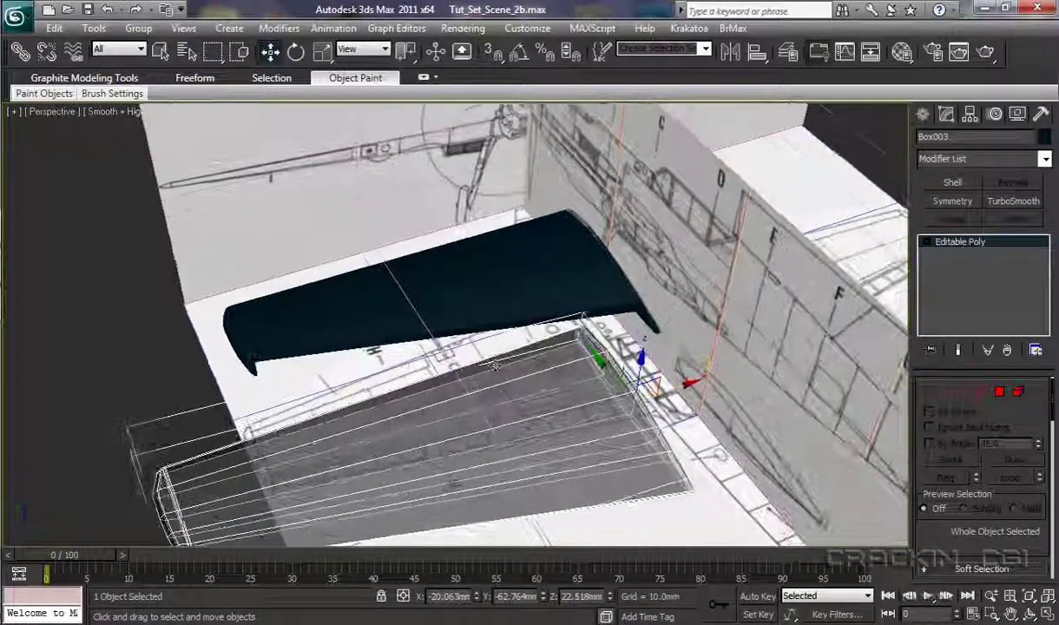
scroll(469, 434, up, 3)
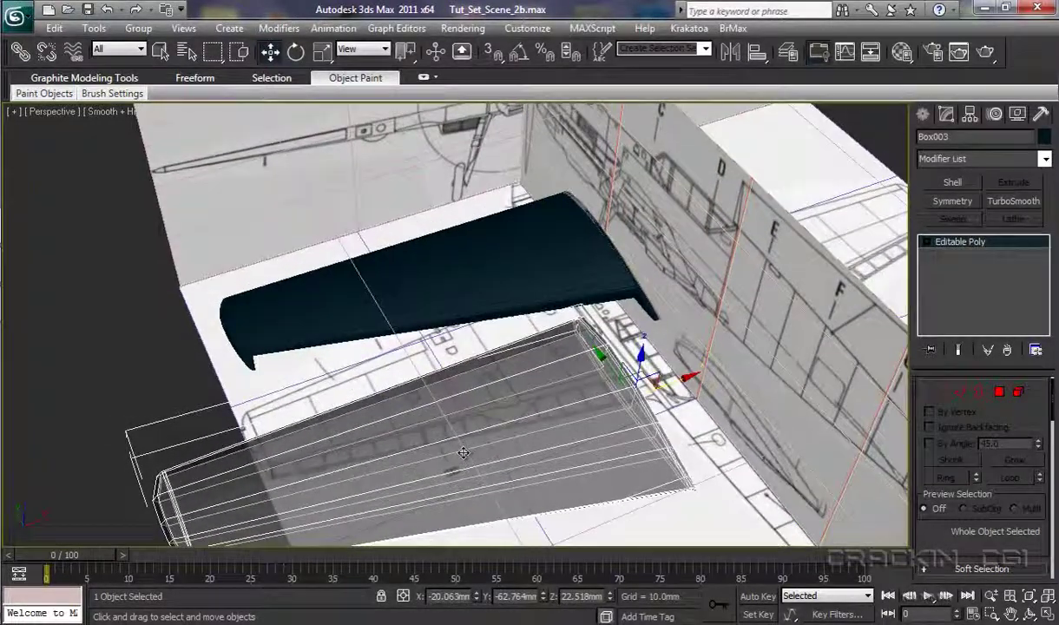
key(t)
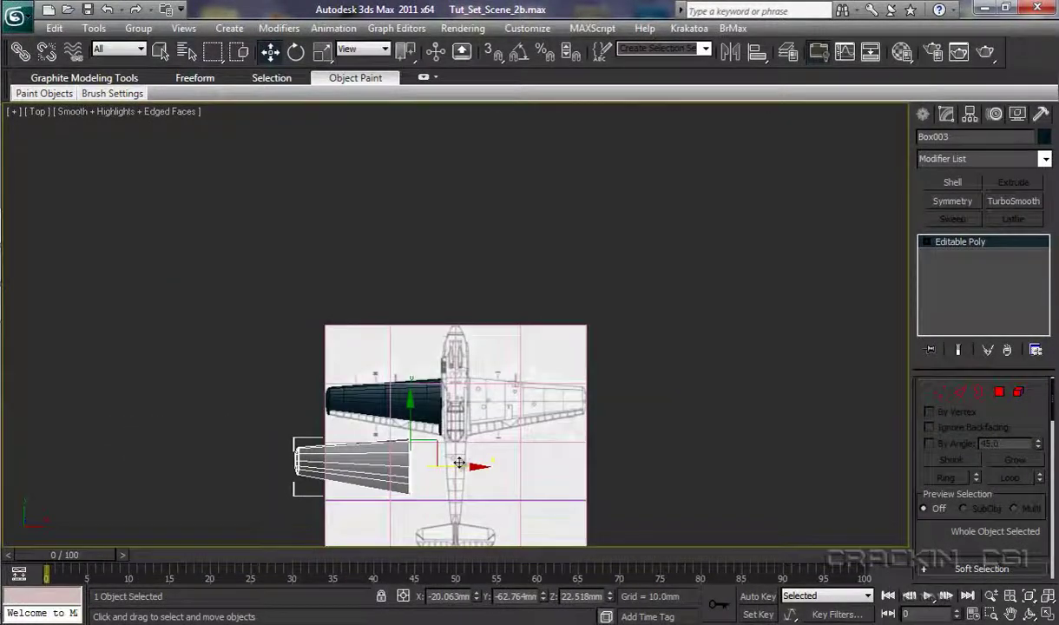
middle_drag(458, 468, 512, 332)
scroll(490, 356, up, 2)
scroll(491, 355, up, 8)
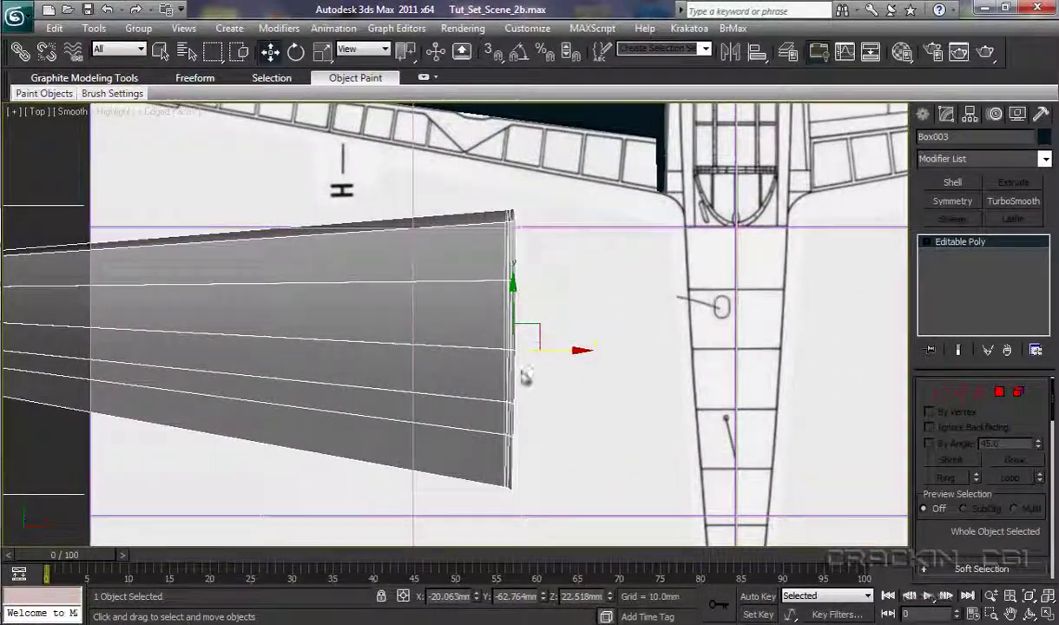
middle_drag(525, 386, 732, 375)
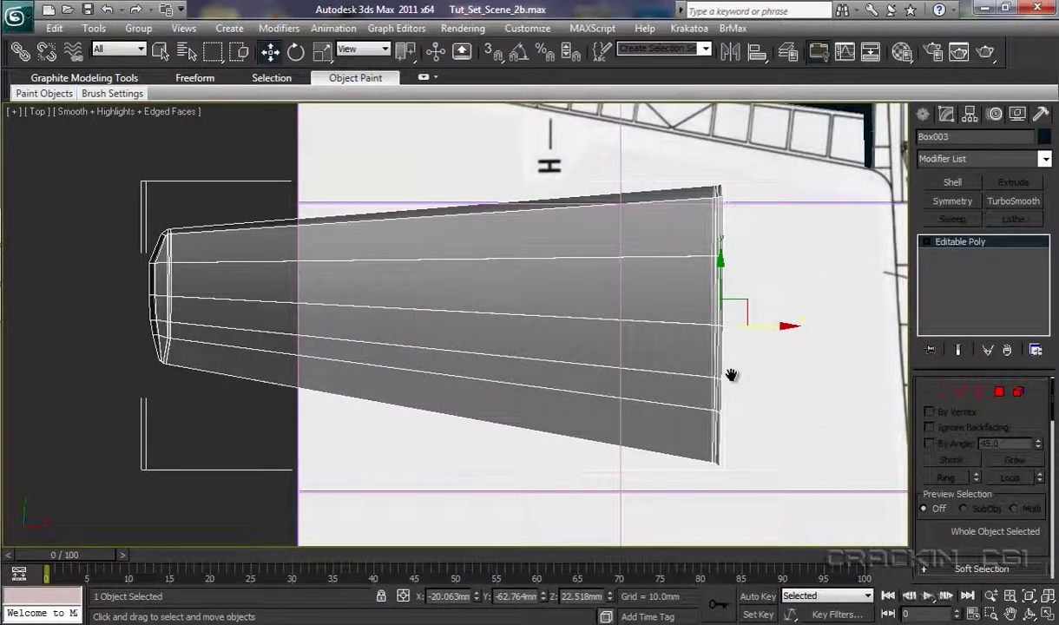
Delete Box003's upper polygons and both end caps at Polygon level, leaving a thin strip.
click(926, 242)
click(960, 294)
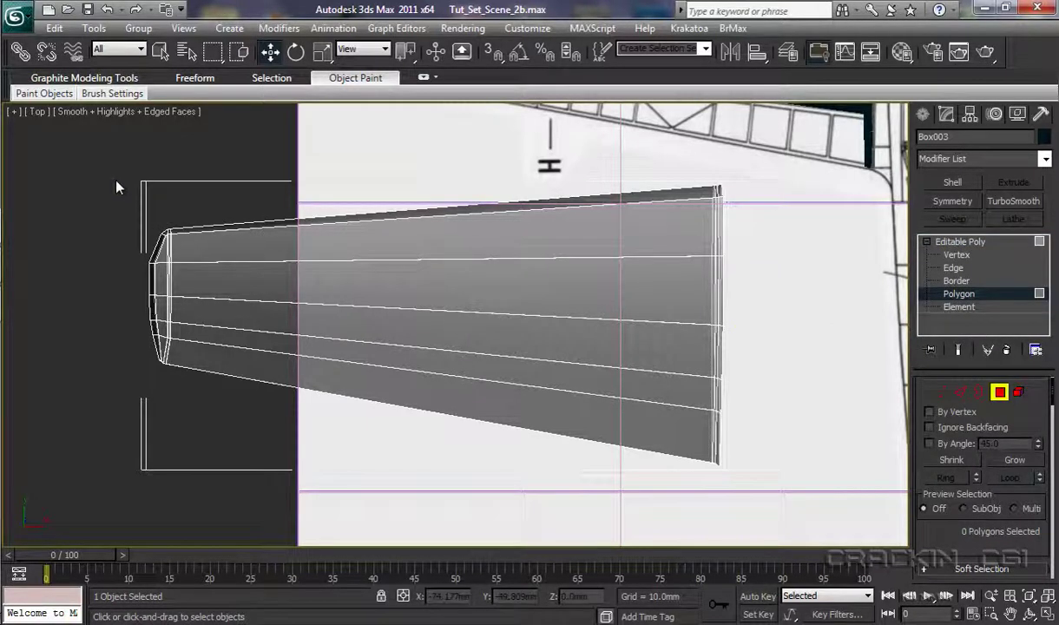
drag(116, 179, 743, 341)
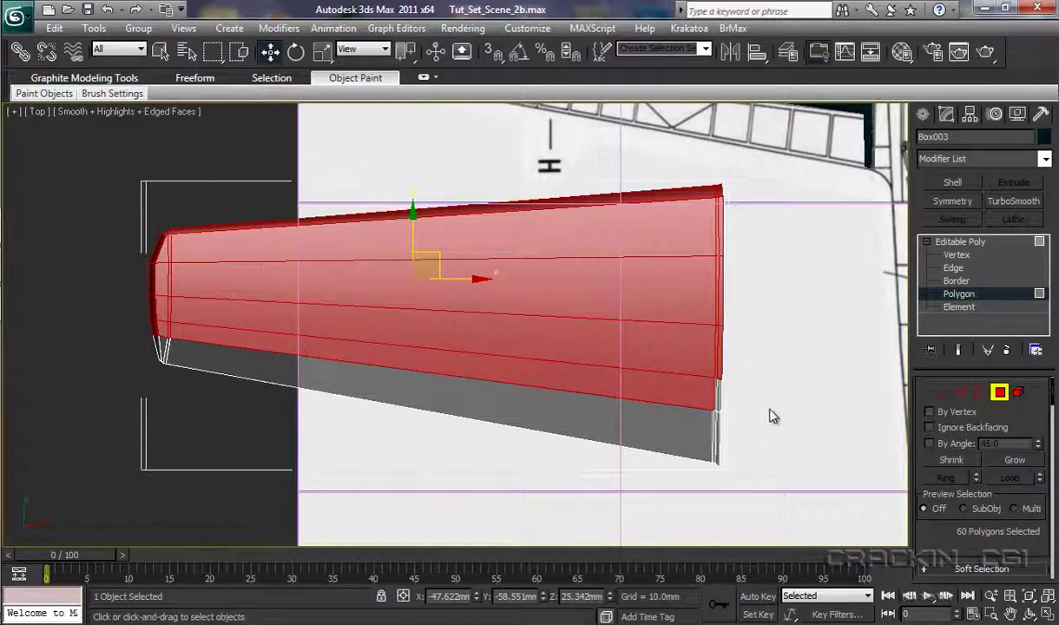
drag(751, 396, 719, 434)
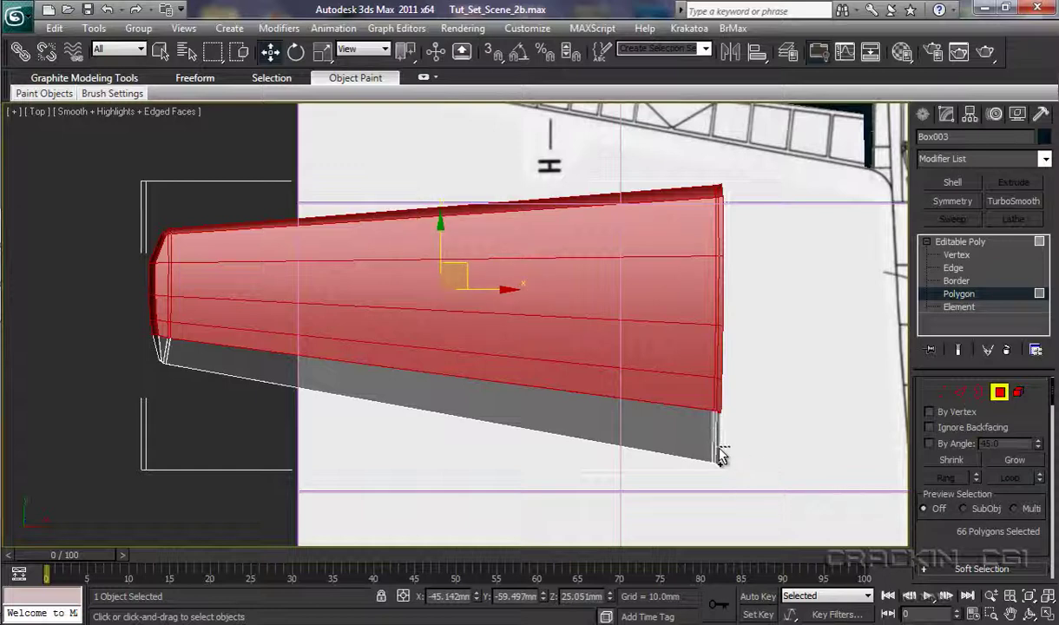
ctrl+click(715, 455)
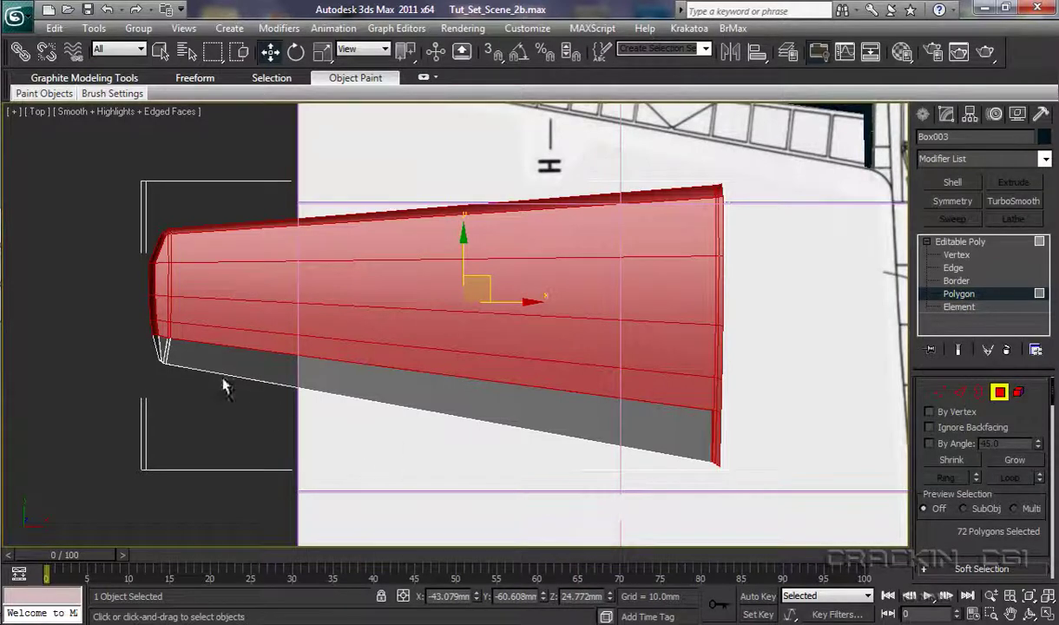
ctrl+click(165, 352)
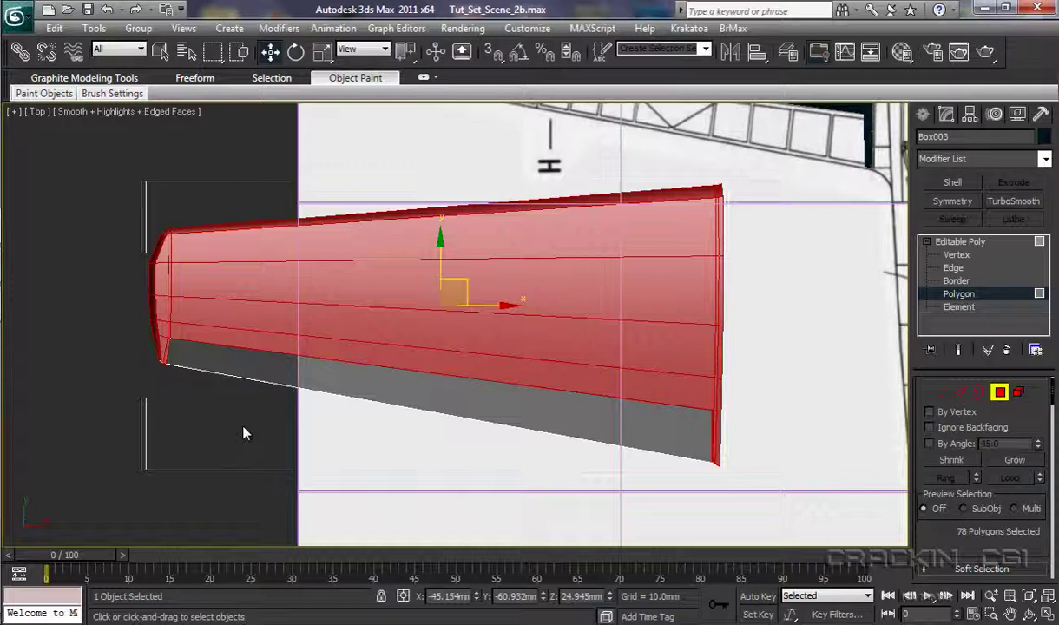
key(Delete)
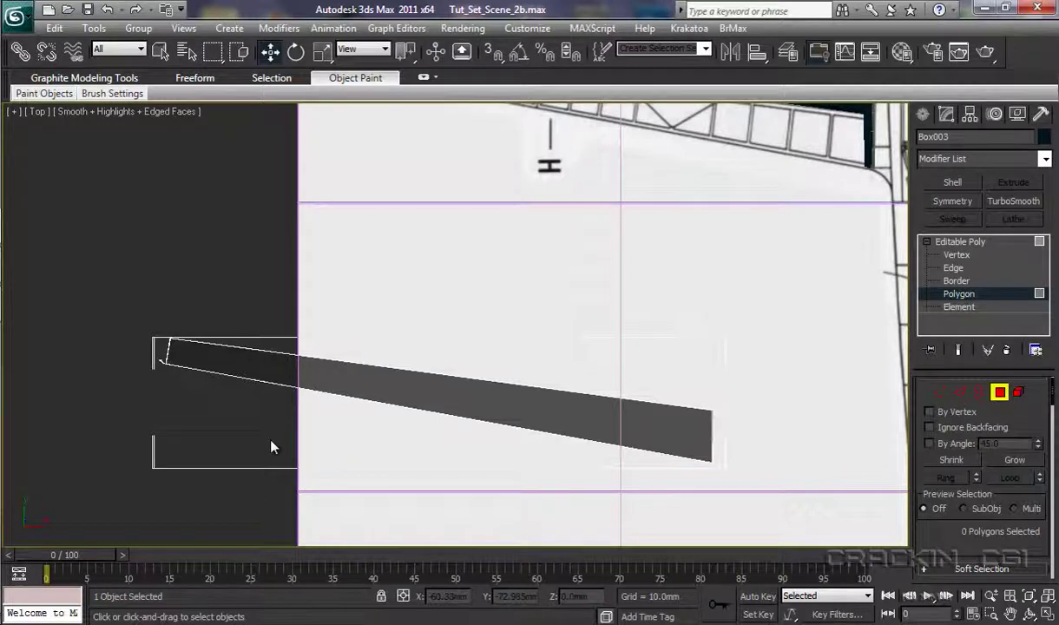
Delete the four corner polygons of the strip and return to Perspective view.
scroll(271, 447, up, 5)
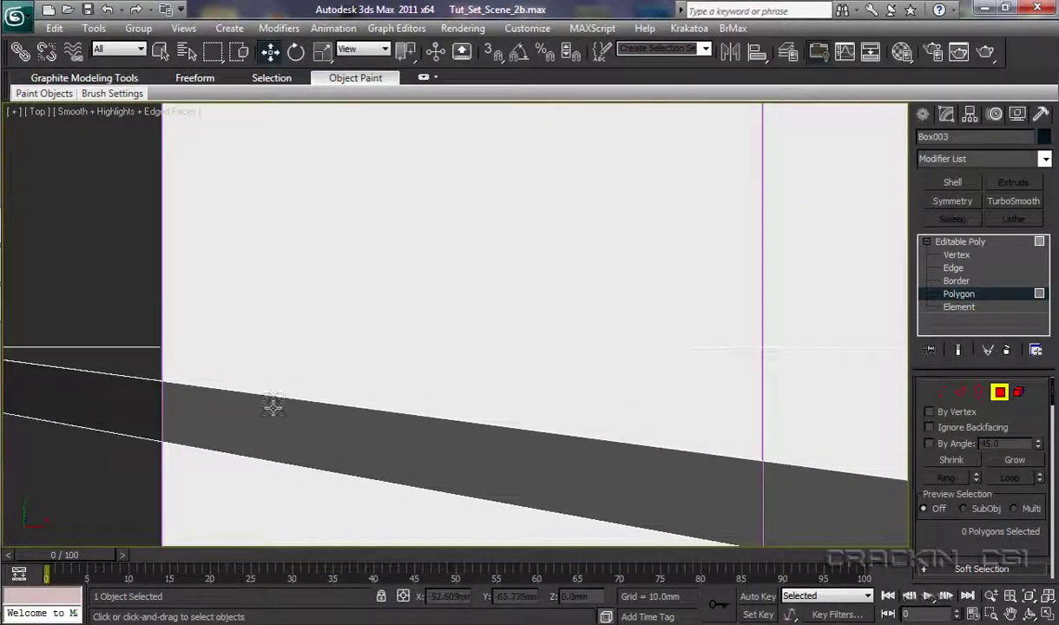
scroll(273, 425, down, 6)
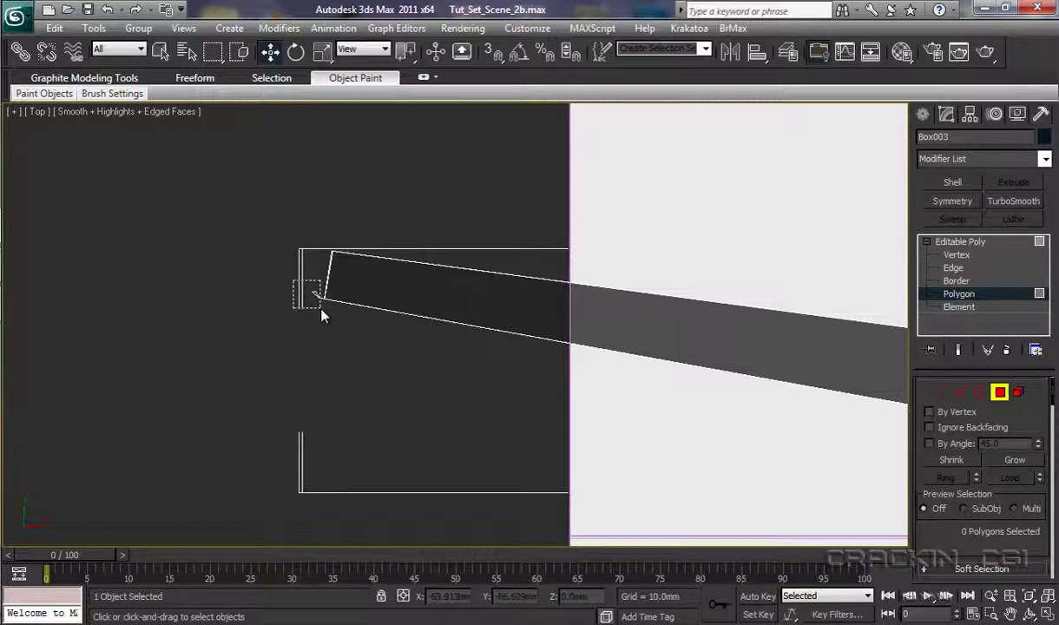
drag(322, 309, 321, 308)
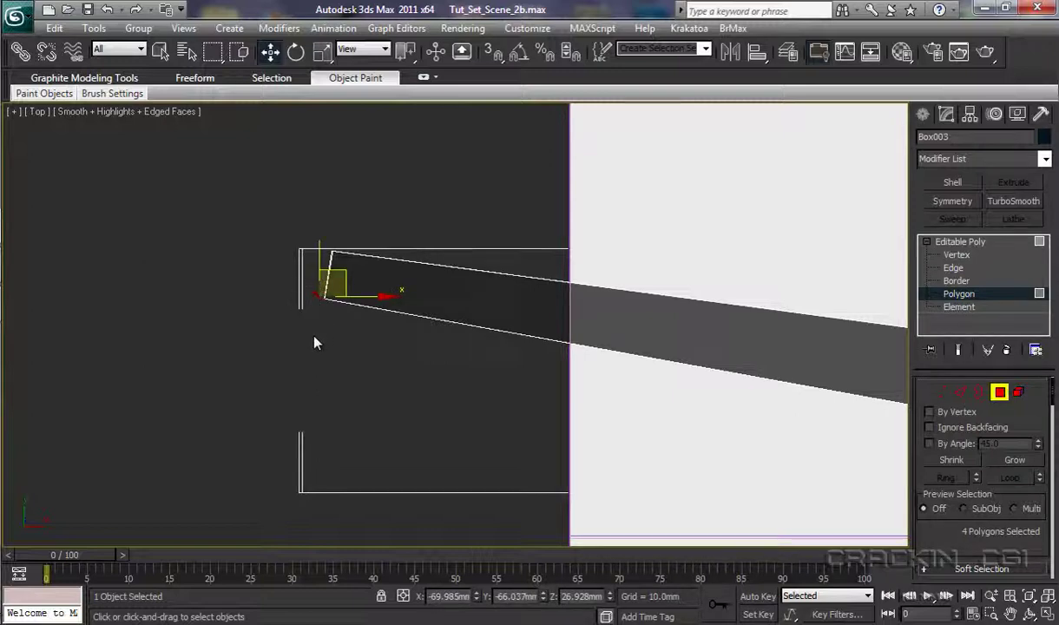
key(Delete)
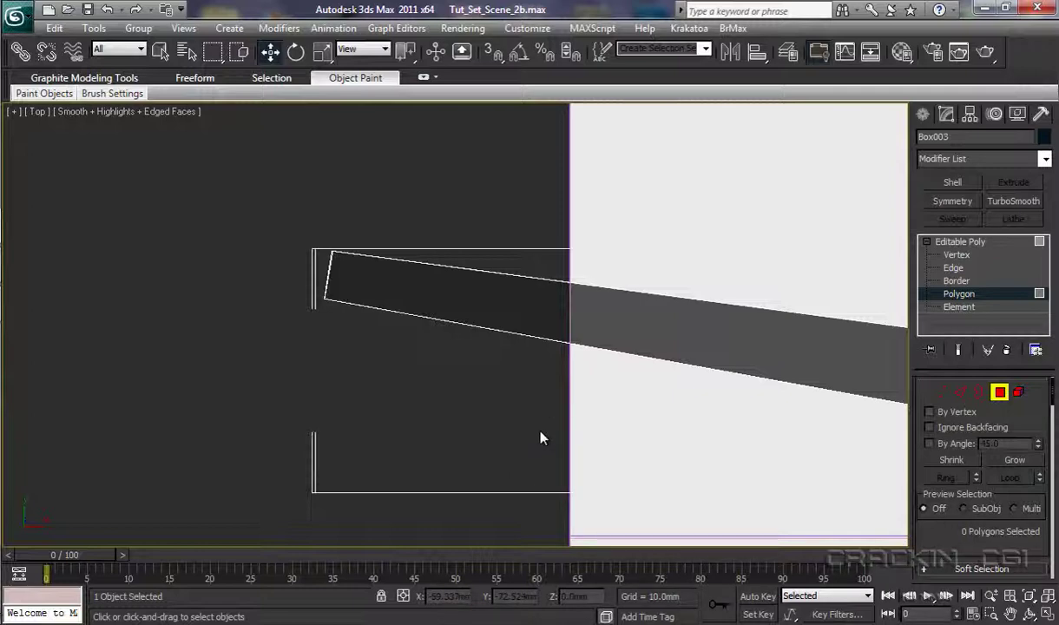
key(p)
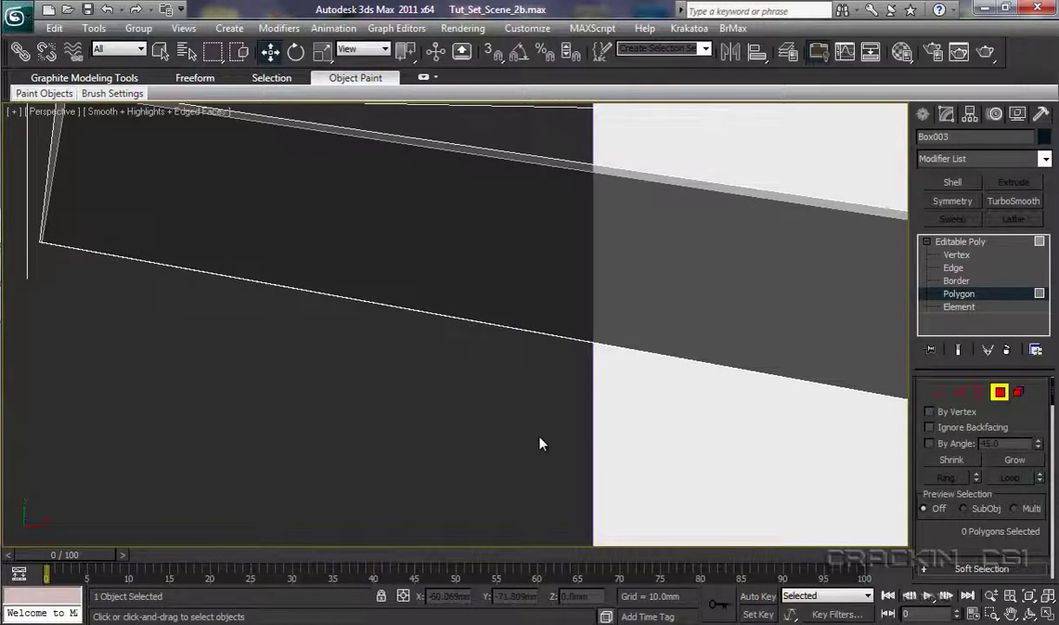
alt+middle_drag(538, 442, 74, 326)
At Vertex level, select the vertices at the box end corner.
click(956, 254)
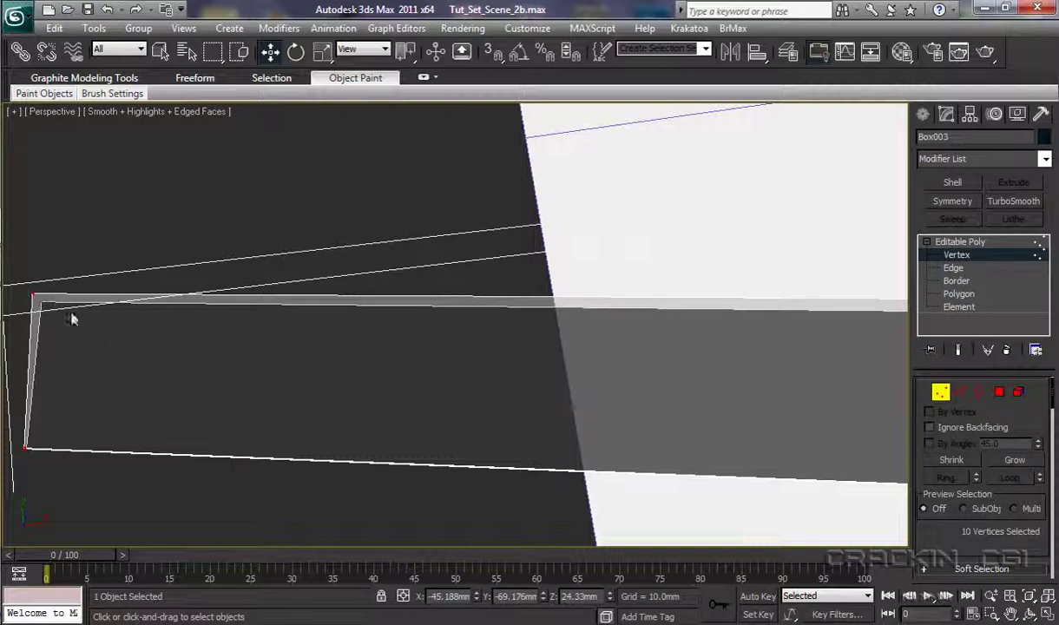
mouse_move(285, 489)
alt+middle_down()
mouse_move(305, 490)
mouse_move(317, 459)
mouse_move(315, 493)
mouse_move(304, 488)
alt+middle_up()
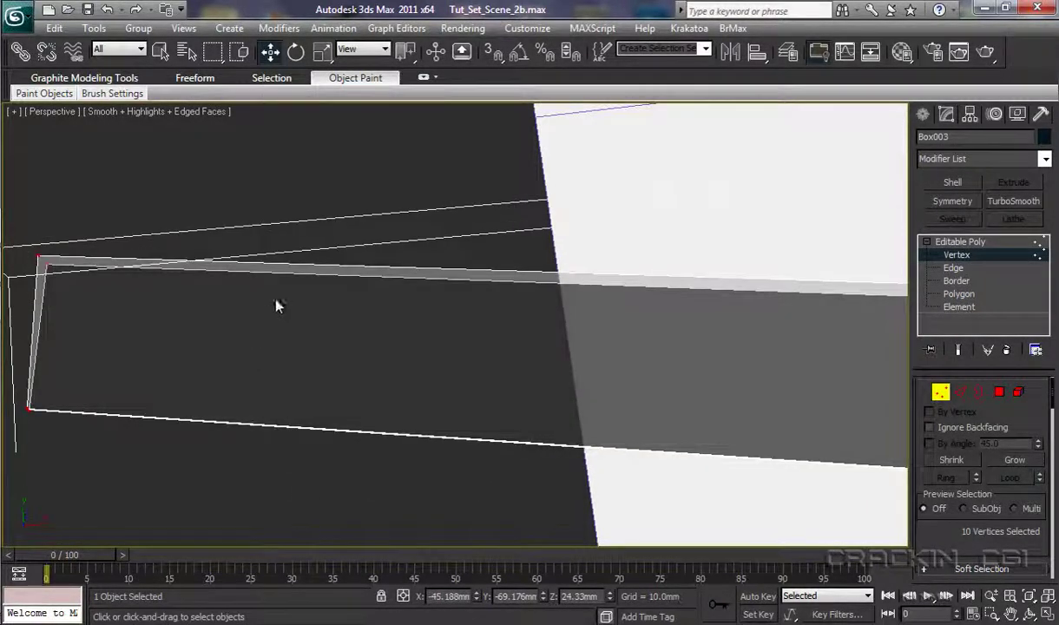
click(49, 266)
alt+middle_drag(203, 474, 263, 529)
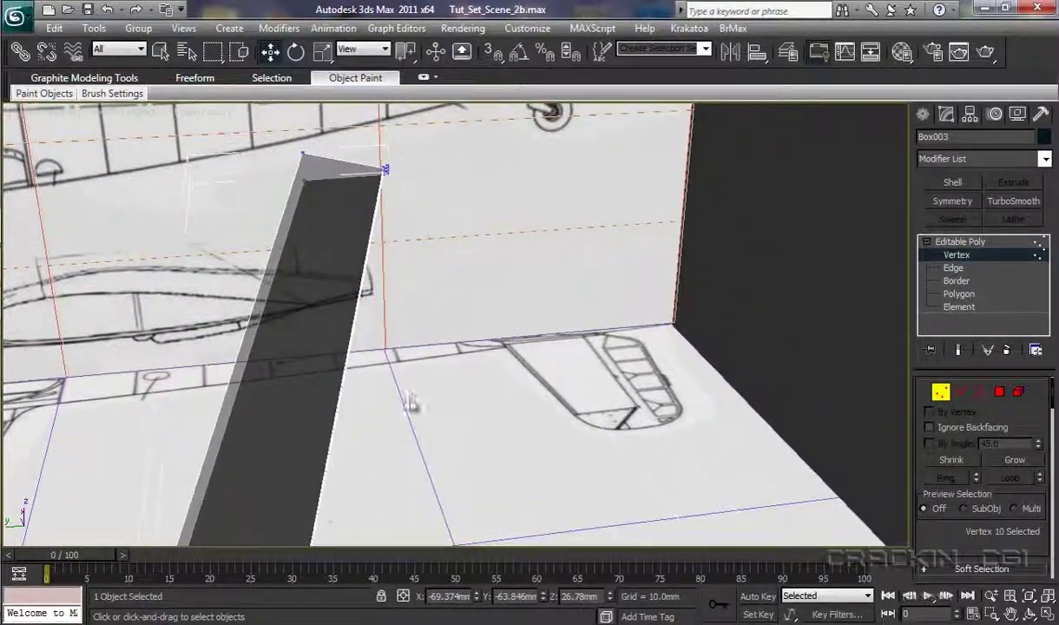
middle_drag(414, 402, 391, 505)
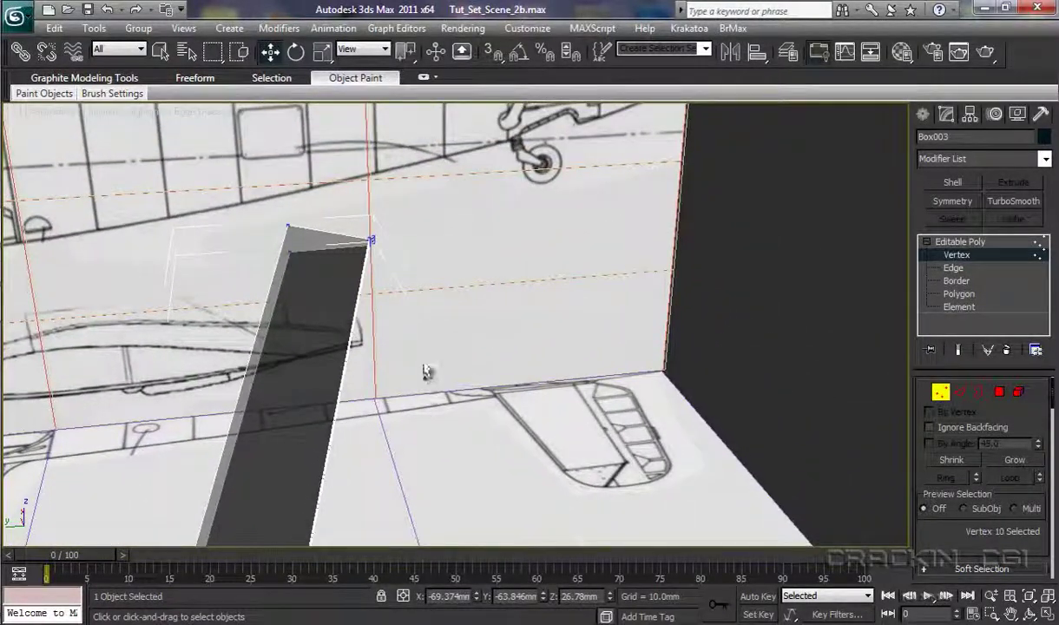
scroll(427, 361, up, 5)
middle_drag(421, 303, 443, 460)
middle_drag(383, 337, 526, 425)
scroll(492, 399, up, 5)
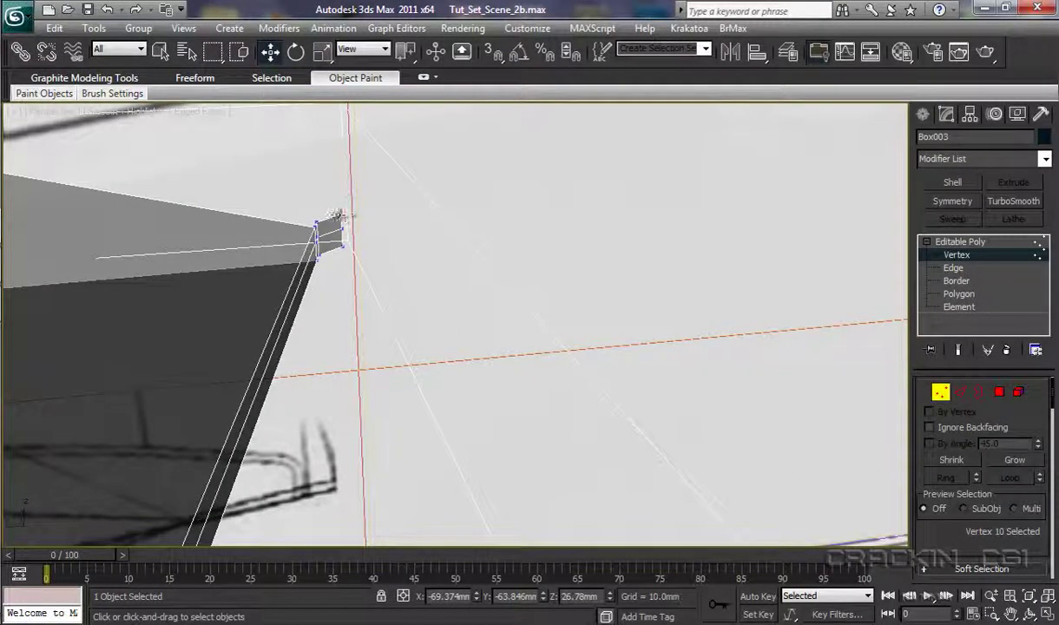
drag(337, 214, 345, 229)
Select and delete the four polygons at Box003's narrow end, leaving it open.
alt+middle_drag(382, 289, 338, 280)
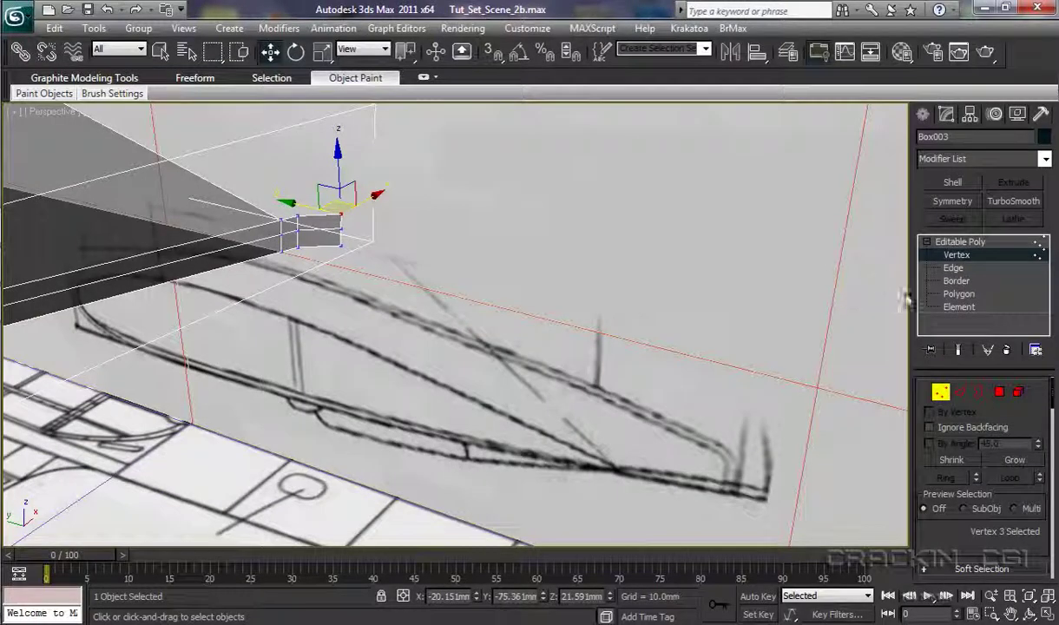
click(955, 295)
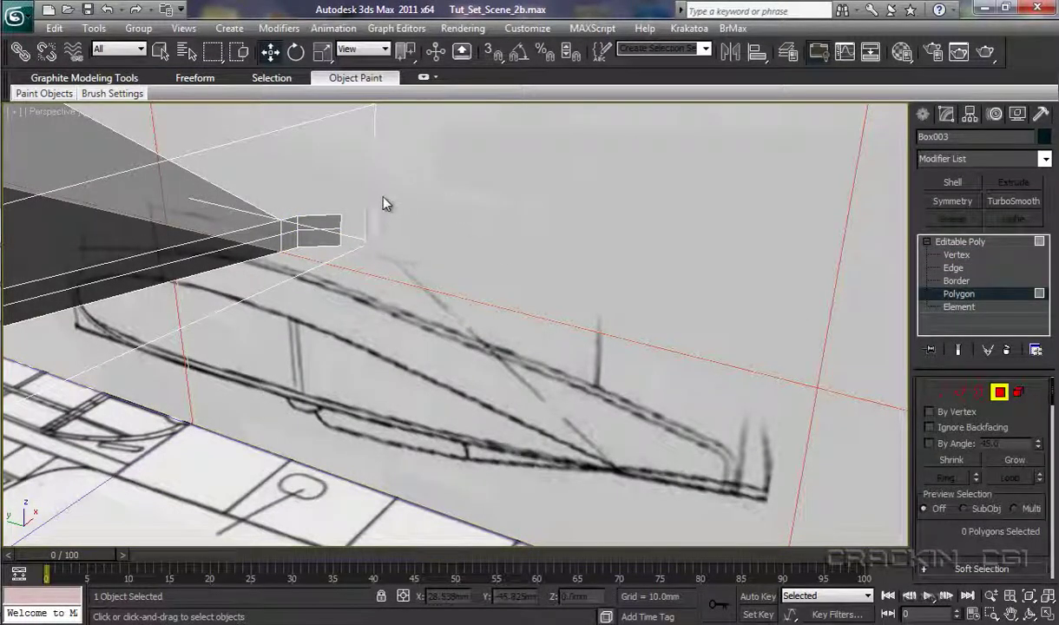
drag(356, 213, 298, 271)
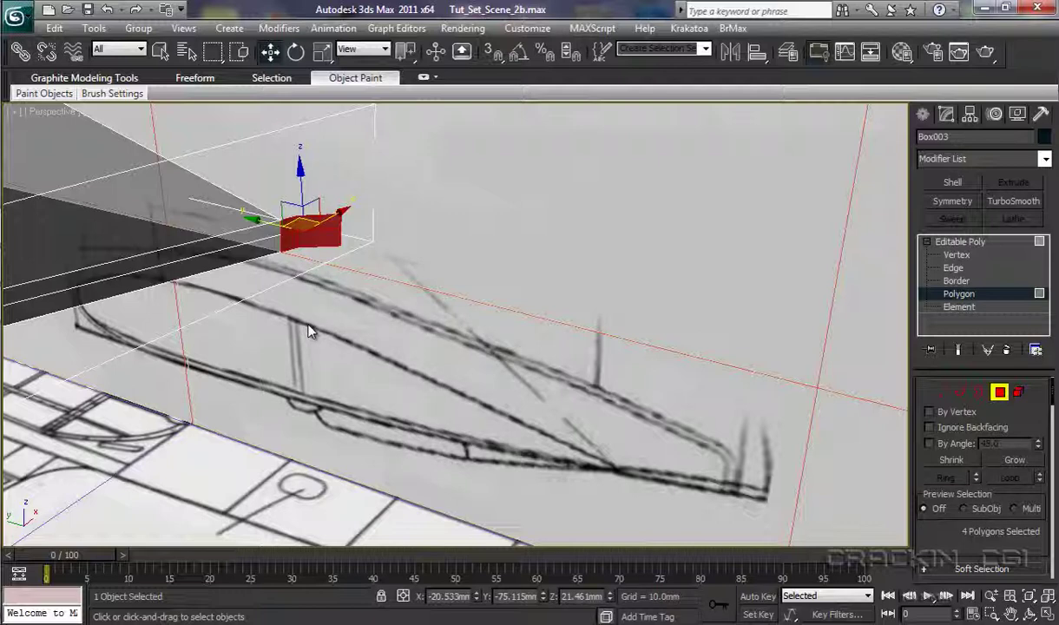
key(Delete)
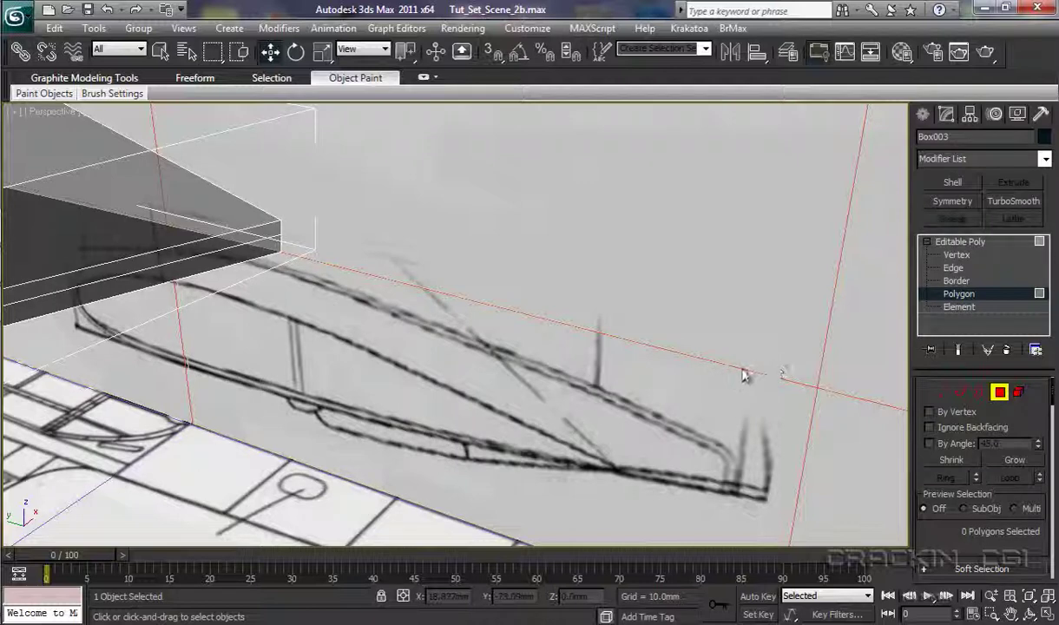
Switch Box003 to Vertex level and orbit out to show the whole flap beside the blueprint.
click(958, 255)
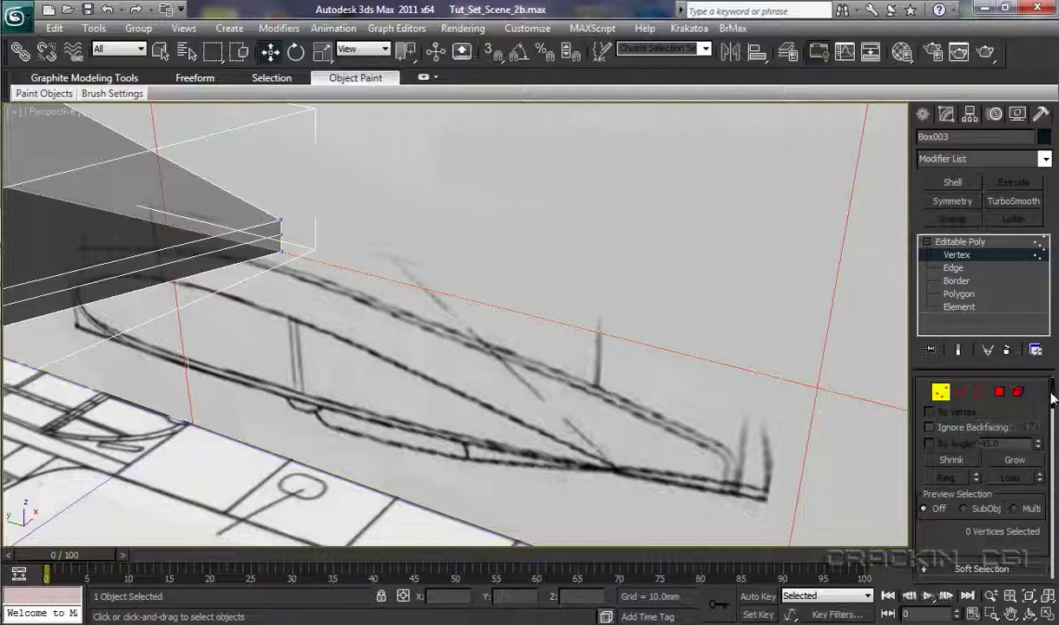
drag(1051, 395, 1053, 561)
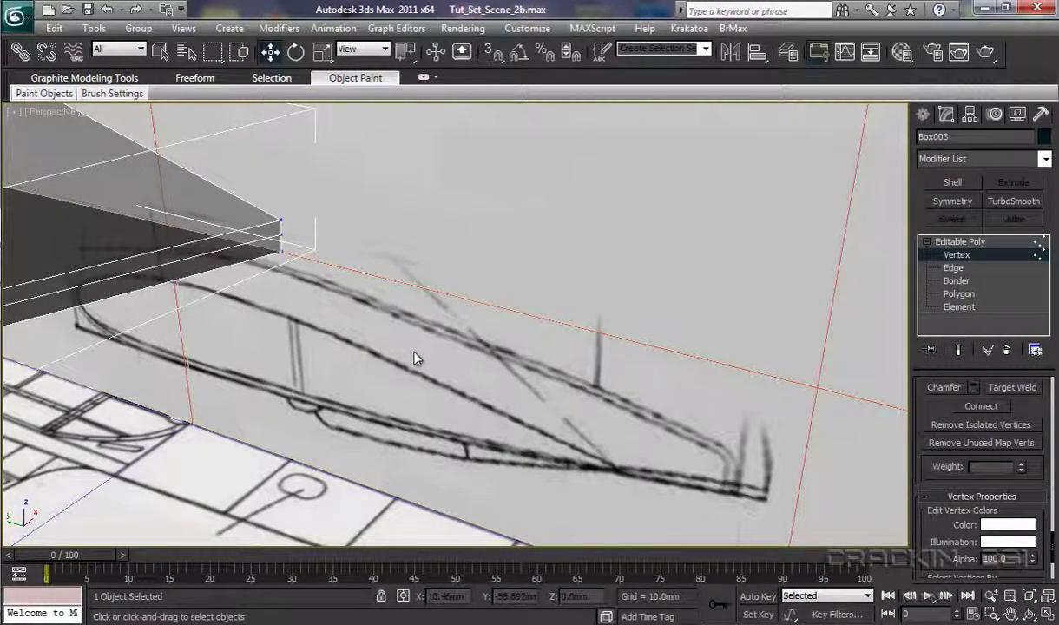
alt+middle_drag(415, 359, 587, 407)
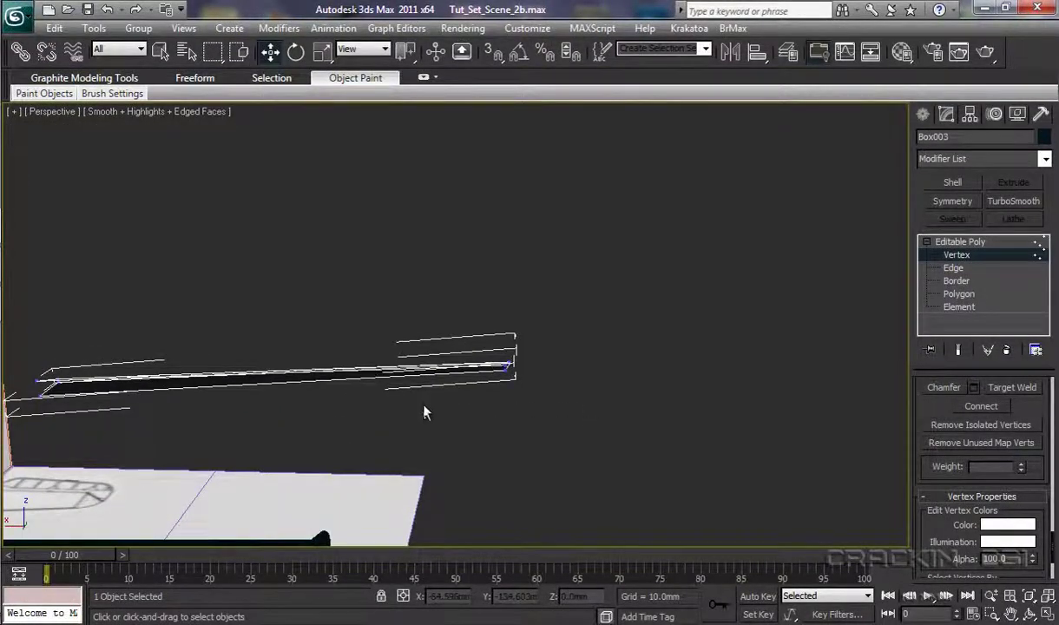
At Edge level, bridge the flap's open rear edges.
alt+middle_drag(421, 412, 497, 370)
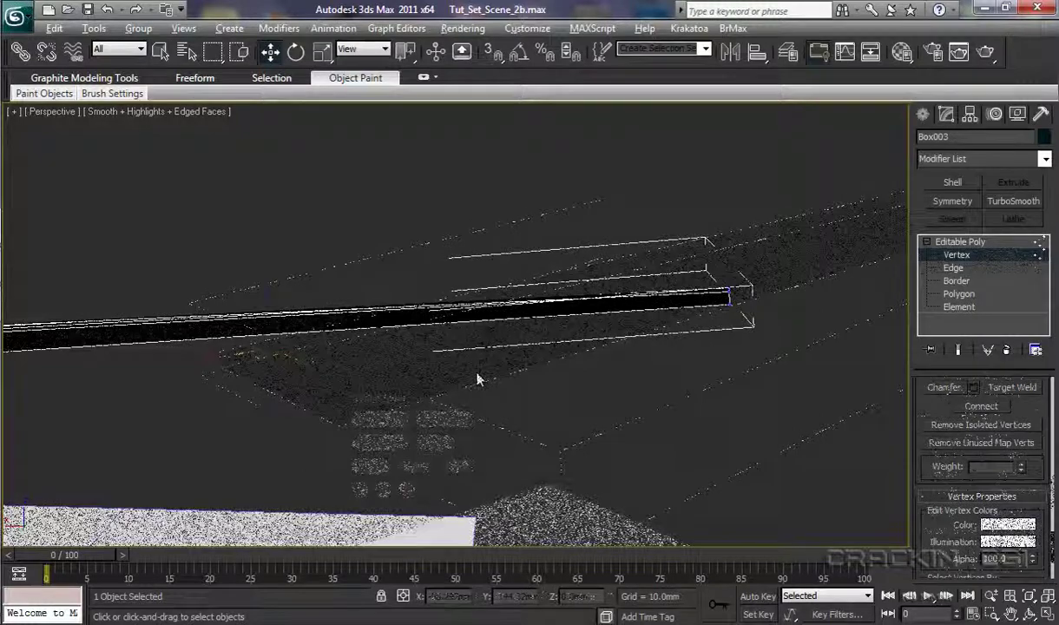
key(2)
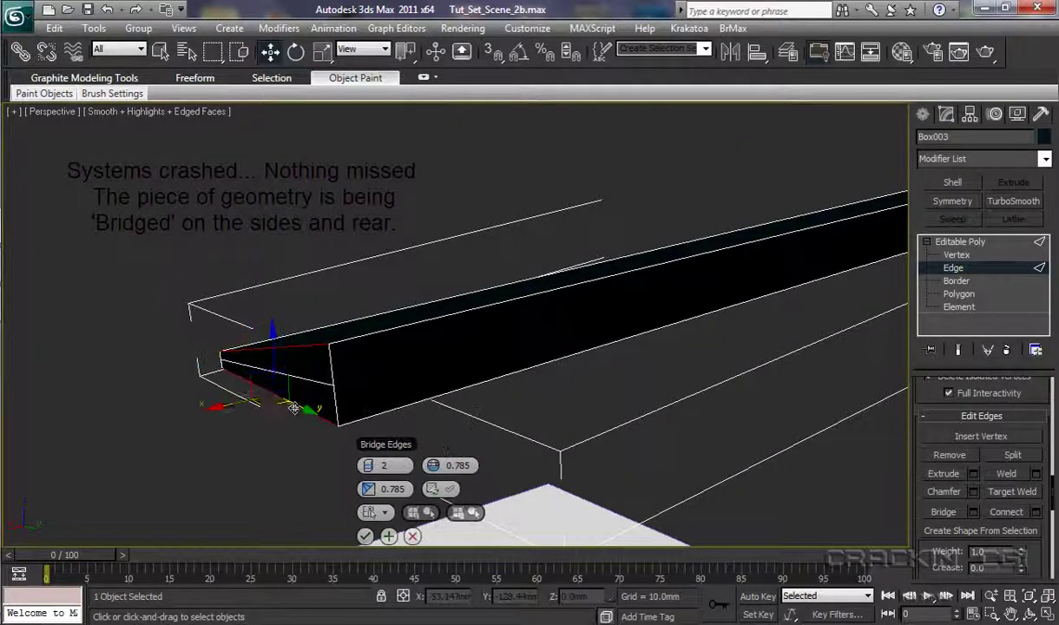
click(365, 536)
Bridge the long top edge to the lower front edge with 2 segments.
click(407, 328)
ctrl+click(428, 398)
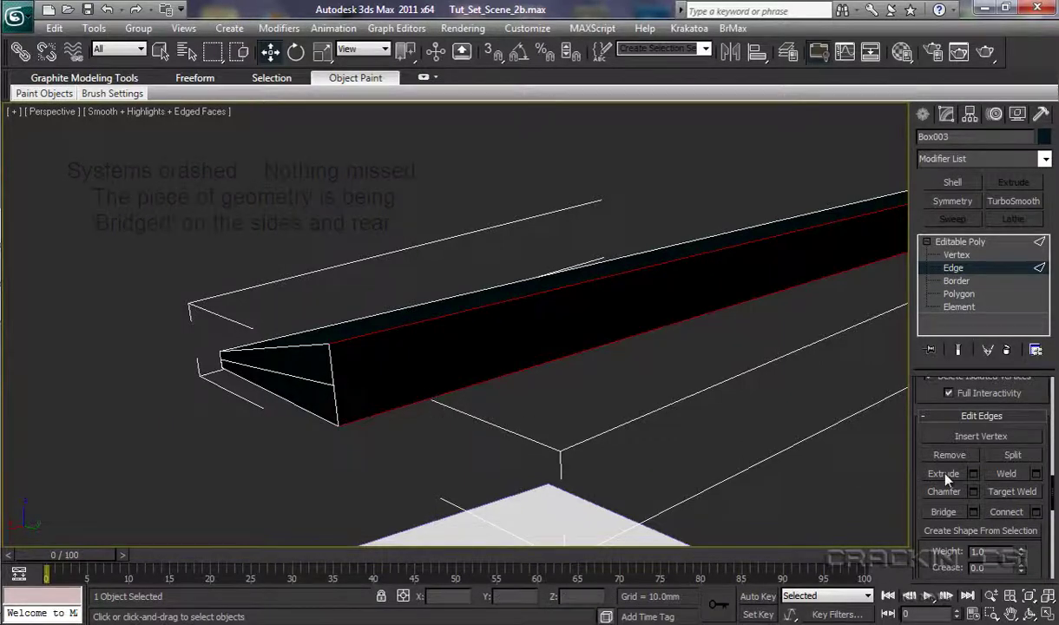
click(972, 512)
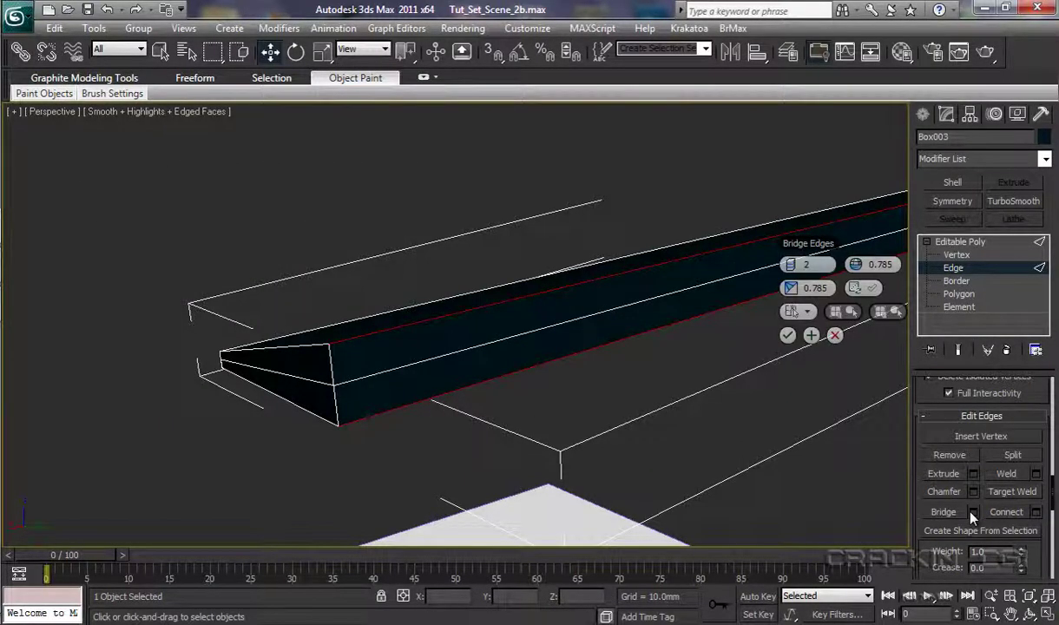
click(787, 335)
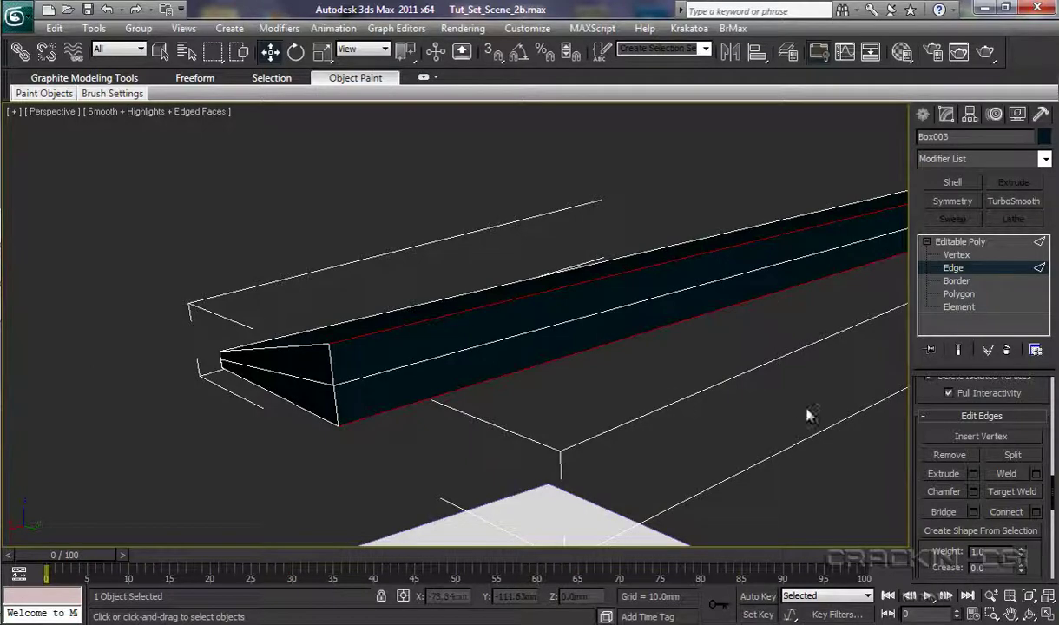
Select the two end edges at the flap tip and bridge them with 2 segments.
middle_drag(778, 378, 180, 533)
middle_drag(737, 369, 572, 428)
scroll(699, 336, up, 8)
scroll(562, 347, down, 5)
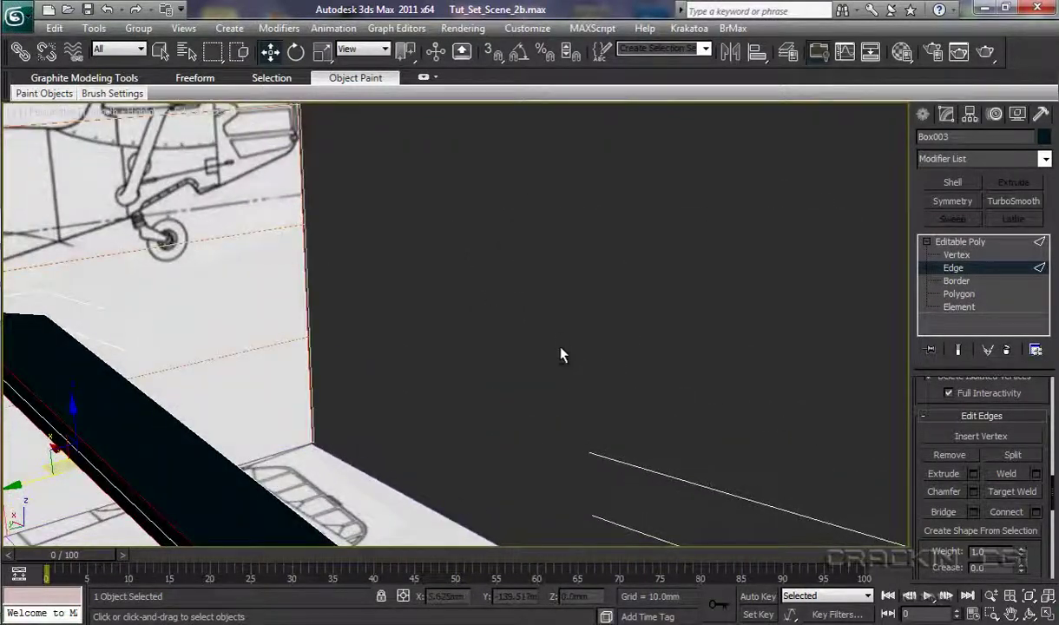
middle_drag(563, 363, 553, 400)
scroll(550, 356, up, 3)
scroll(541, 401, down, 8)
middle_drag(530, 482, 473, 407)
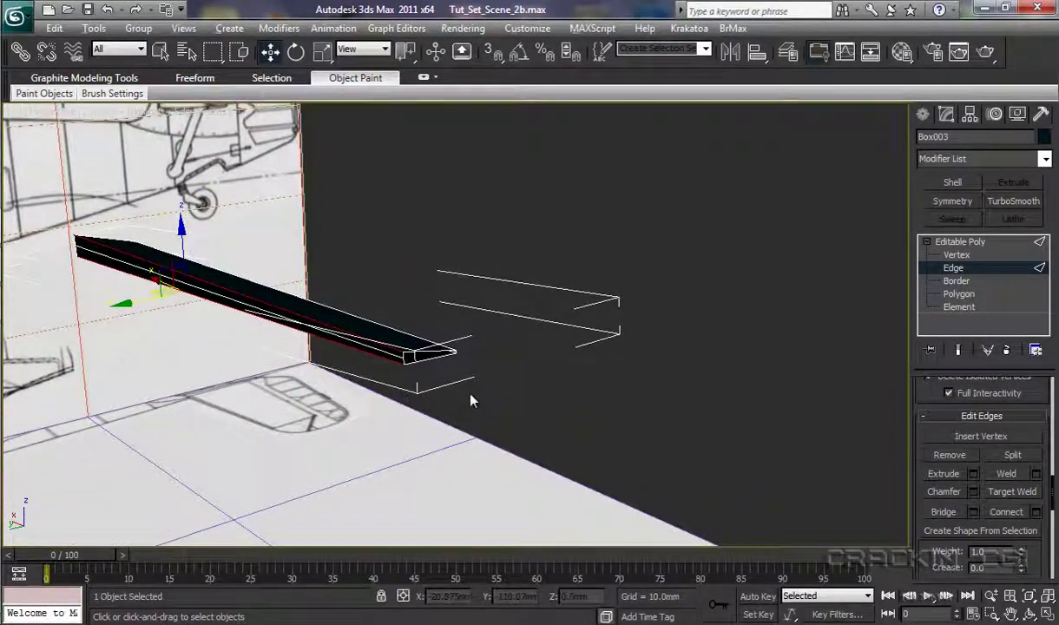
scroll(473, 399, up, 4)
scroll(479, 378, up, 1)
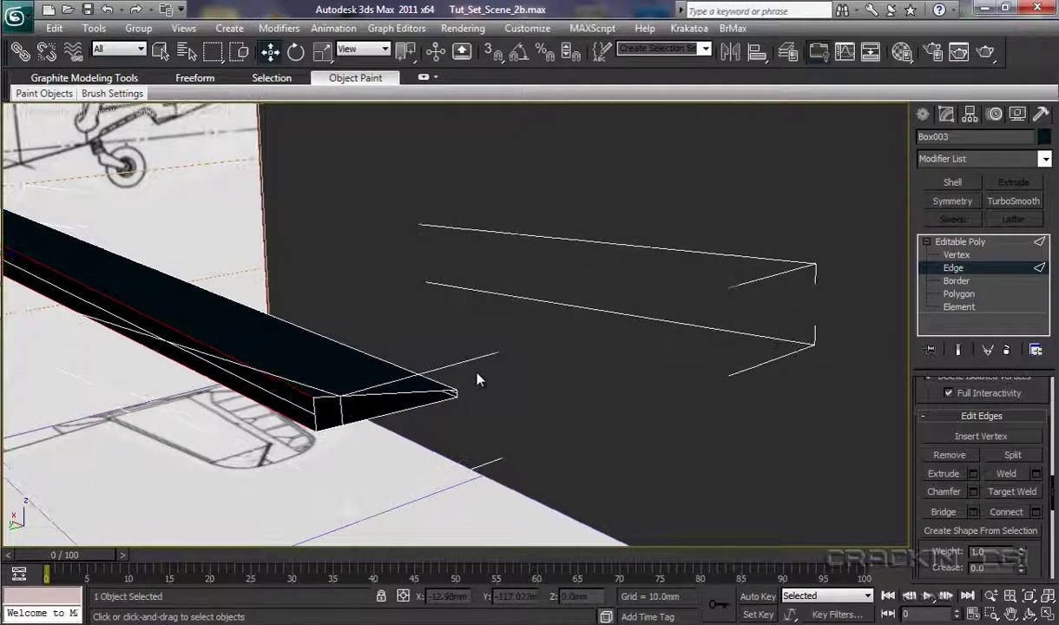
click(383, 387)
ctrl+click(392, 413)
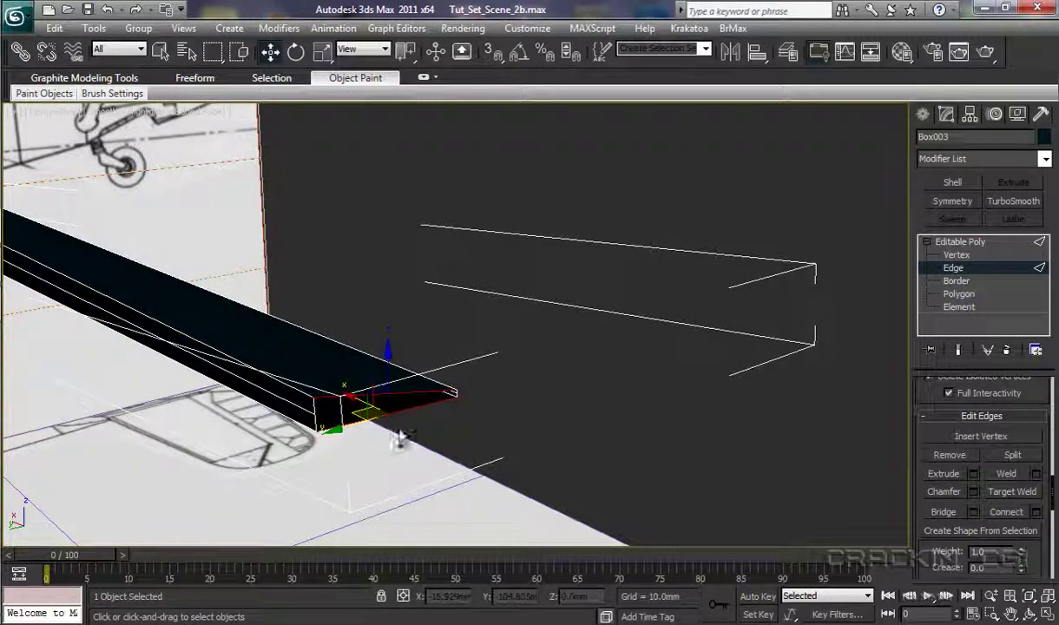
click(972, 512)
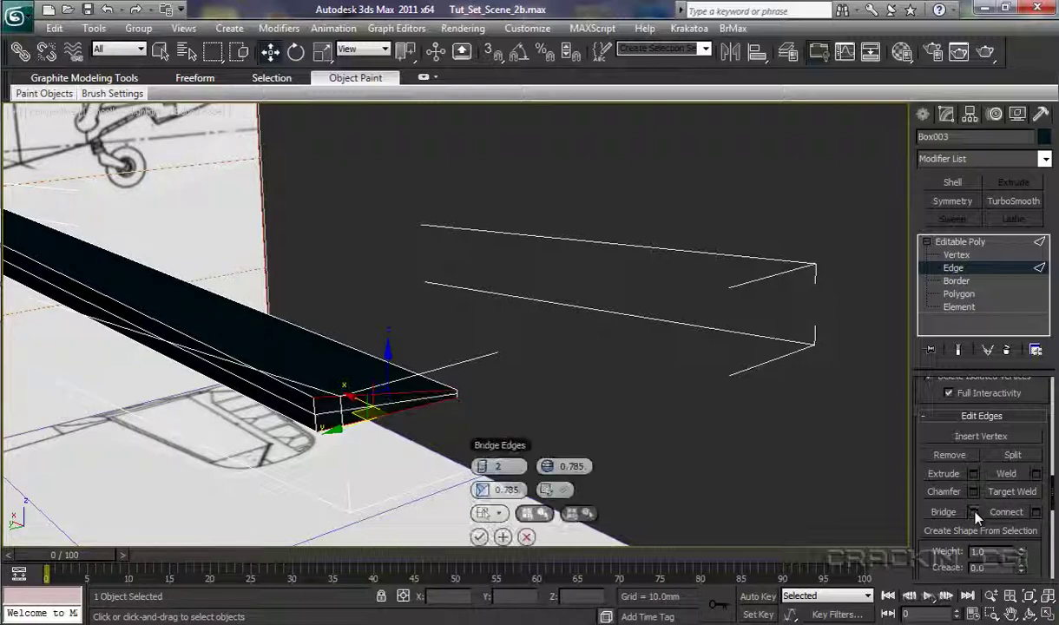
click(479, 538)
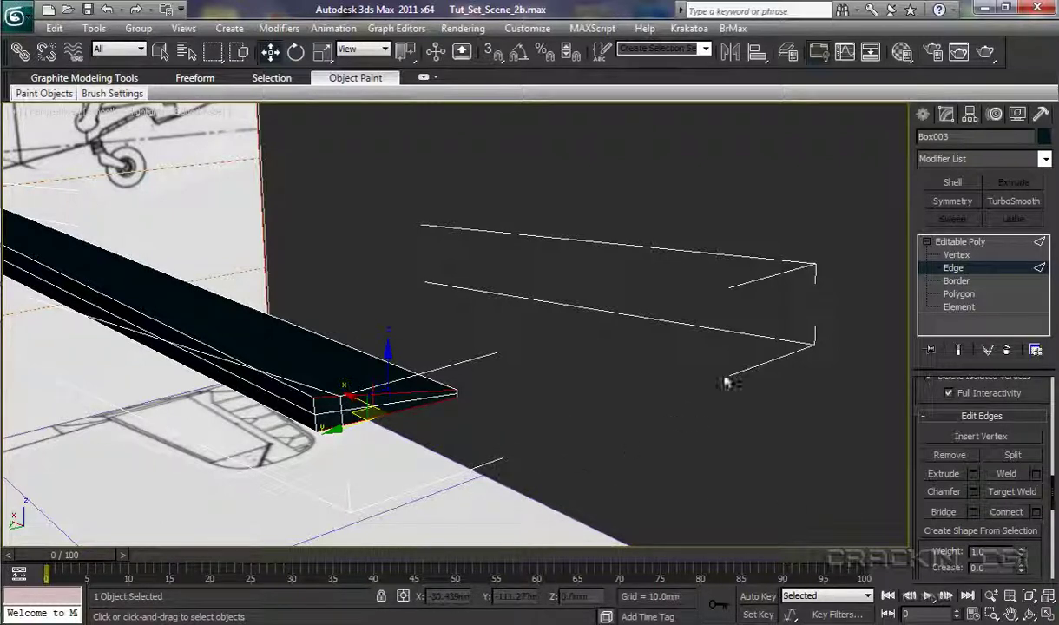
At Vertex level, shift the flap's tip-end vertex slightly along X.
click(962, 257)
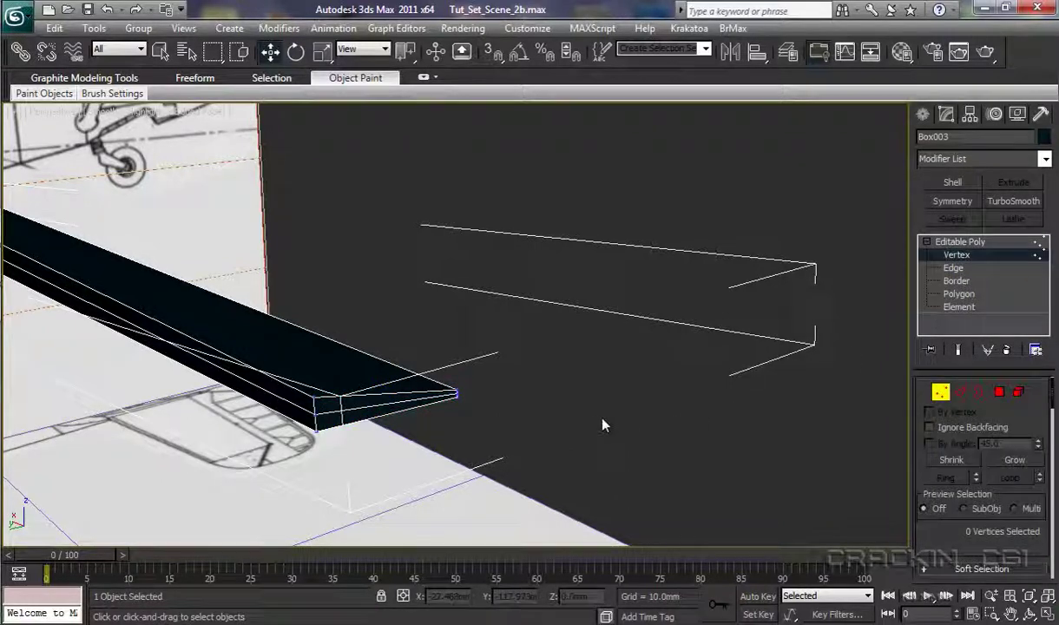
click(458, 394)
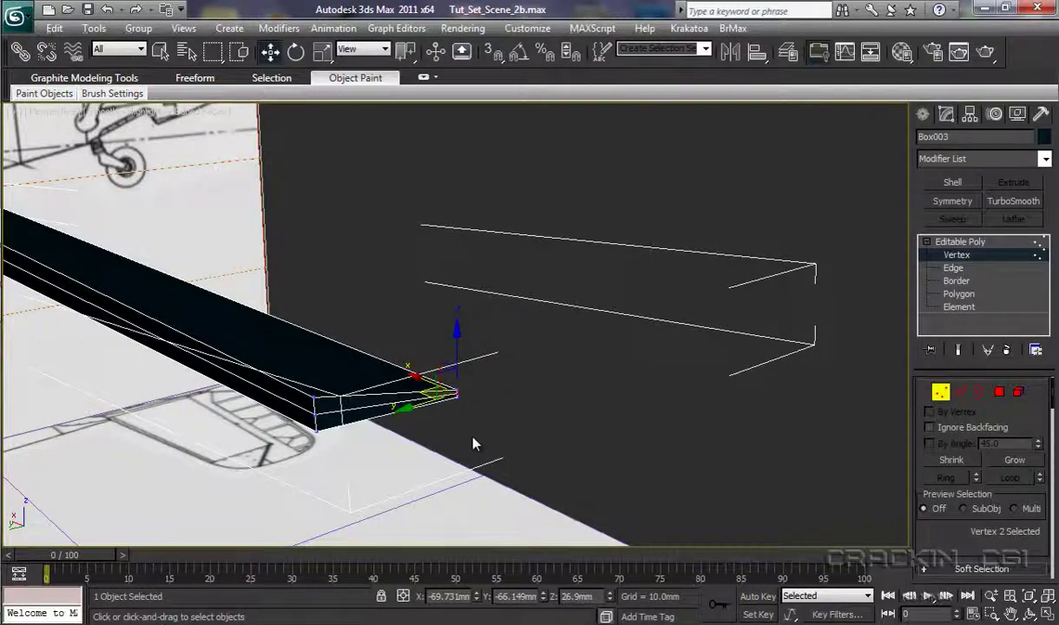
alt+middle_drag(475, 442, 323, 442)
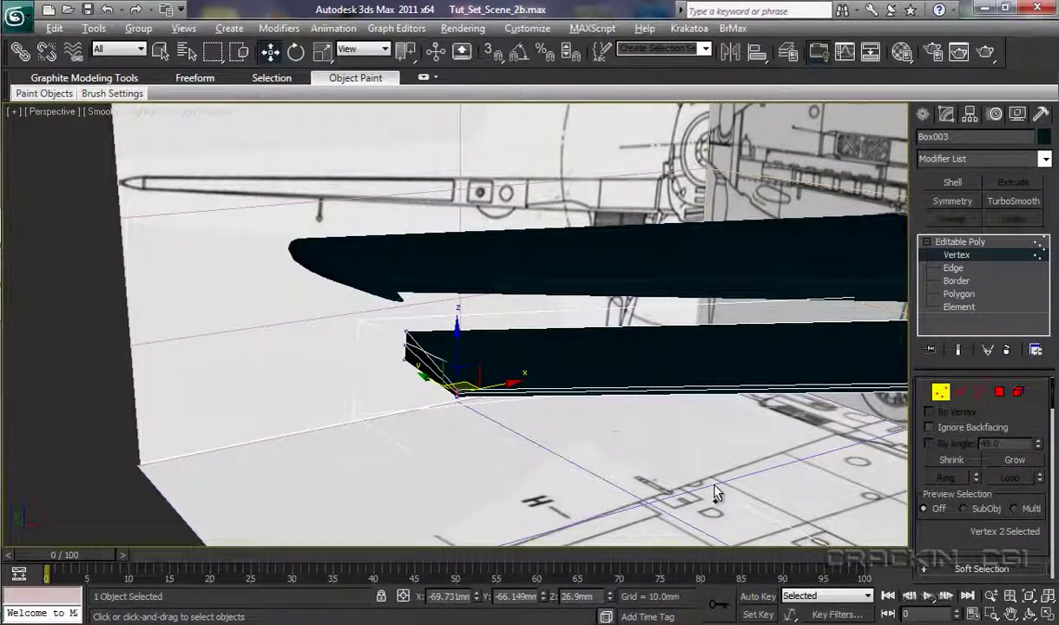
scroll(582, 460, up, 5)
scroll(584, 451, down, 4)
scroll(582, 454, up, 1)
scroll(560, 458, up, 2)
scroll(554, 434, down, 2)
drag(538, 395, 623, 380)
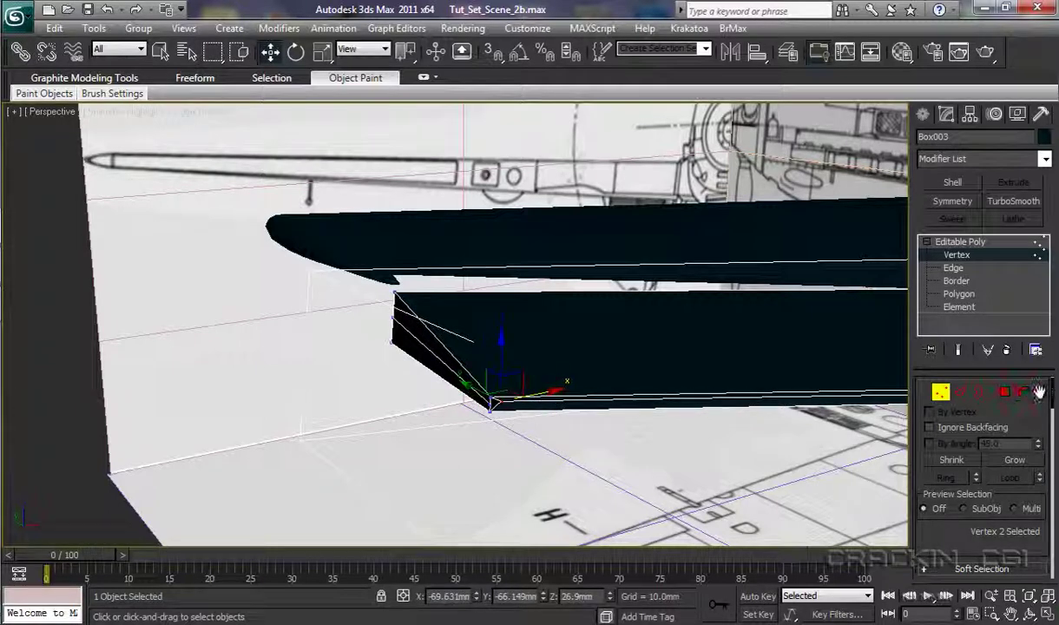
Select the flap end's corner vertex and pull it slightly downward.
drag(1052, 397, 1053, 546)
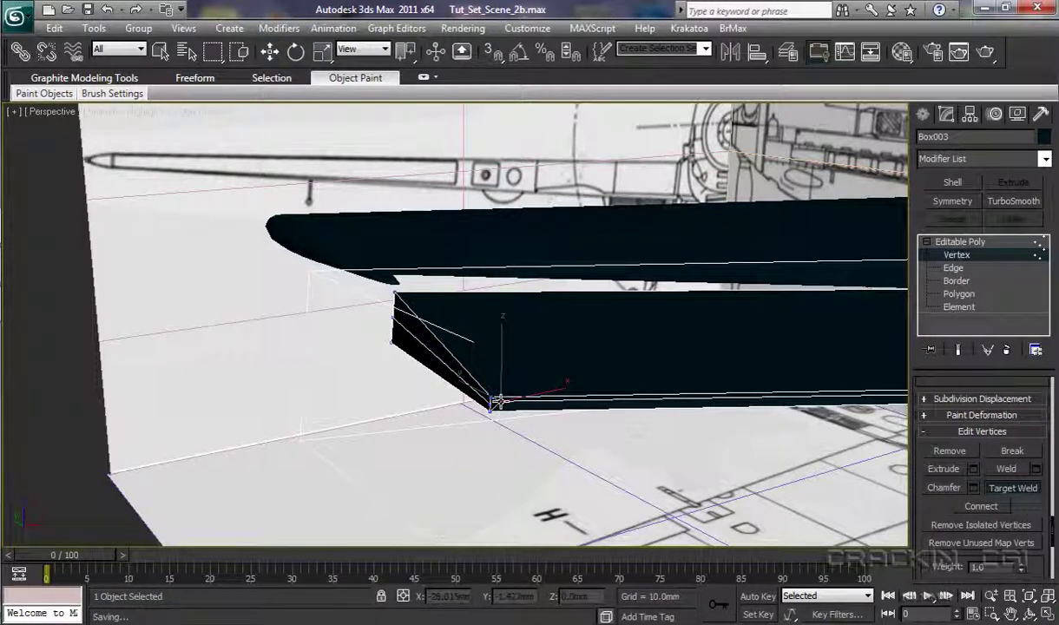
click(492, 403)
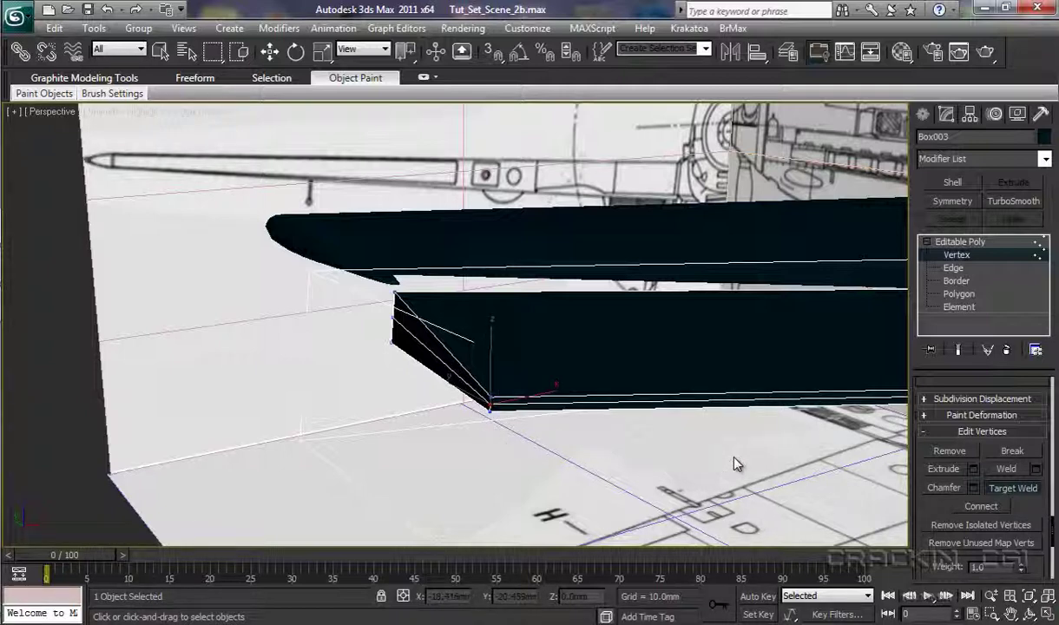
mouse_move(765, 466)
middle_down()
mouse_move(481, 447)
mouse_move(224, 462)
middle_up()
mouse_move(621, 401)
middle_down()
mouse_move(629, 426)
mouse_move(391, 438)
middle_up()
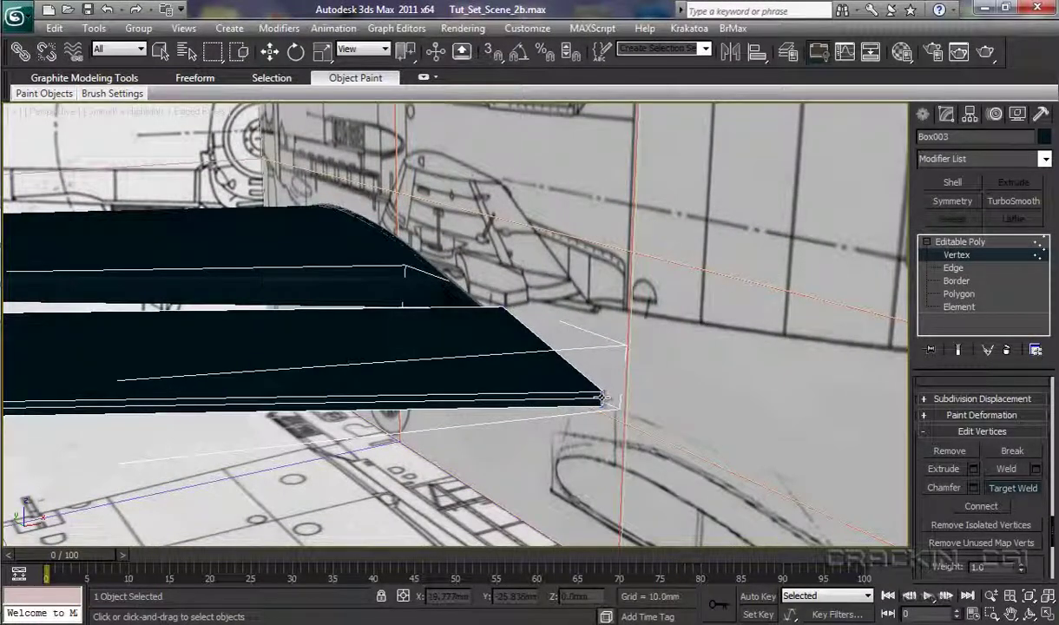
drag(603, 397, 601, 407)
Move the flap's corner vertex toward its neighbour and Target Weld it onto that vertex.
key(w)
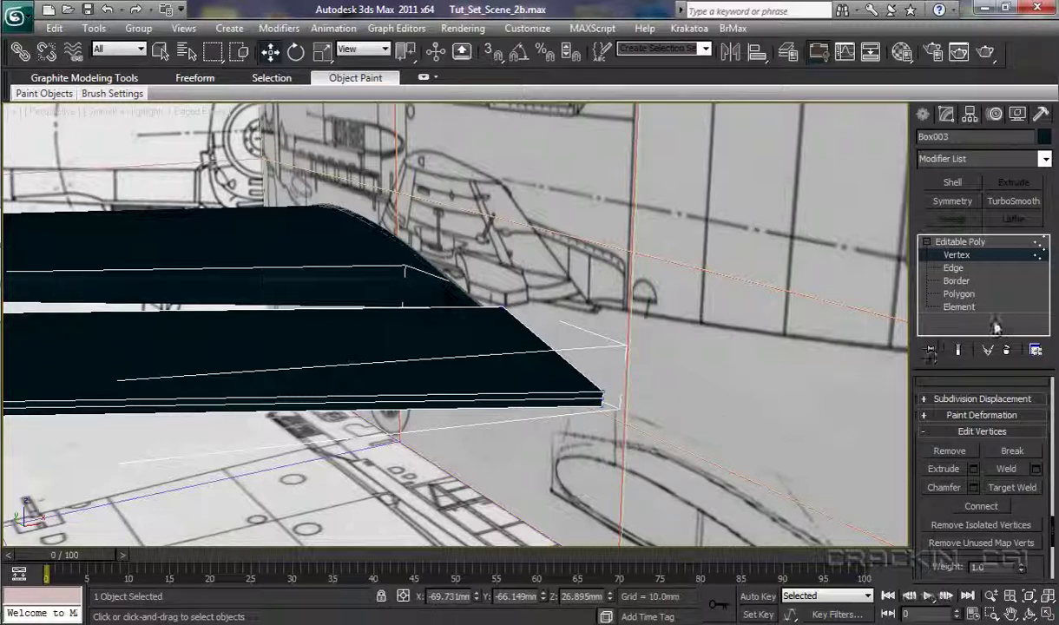
click(605, 401)
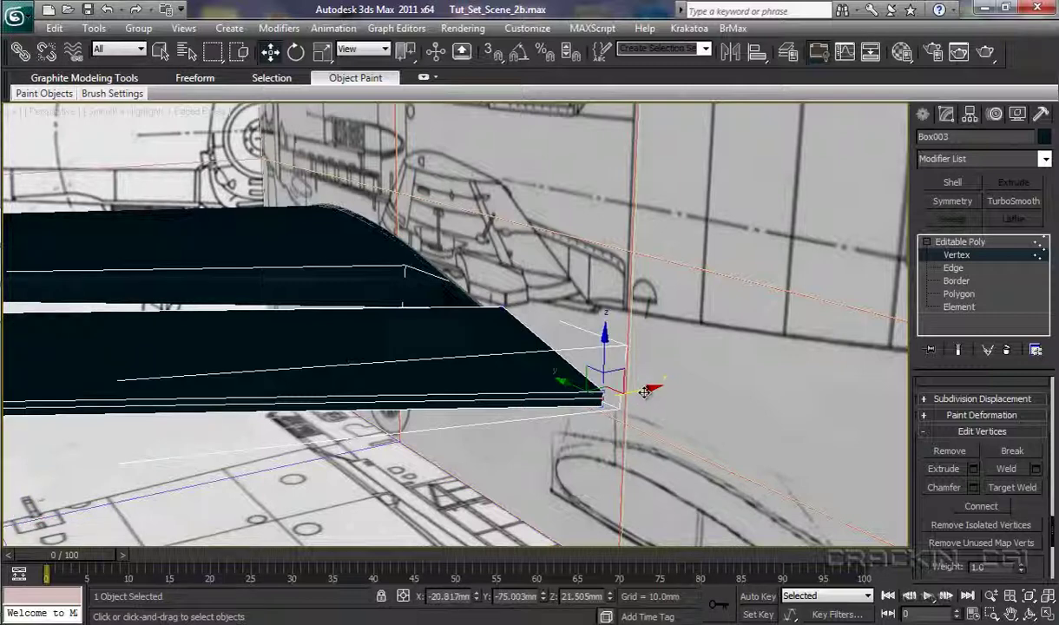
drag(633, 396, 643, 413)
click(1012, 488)
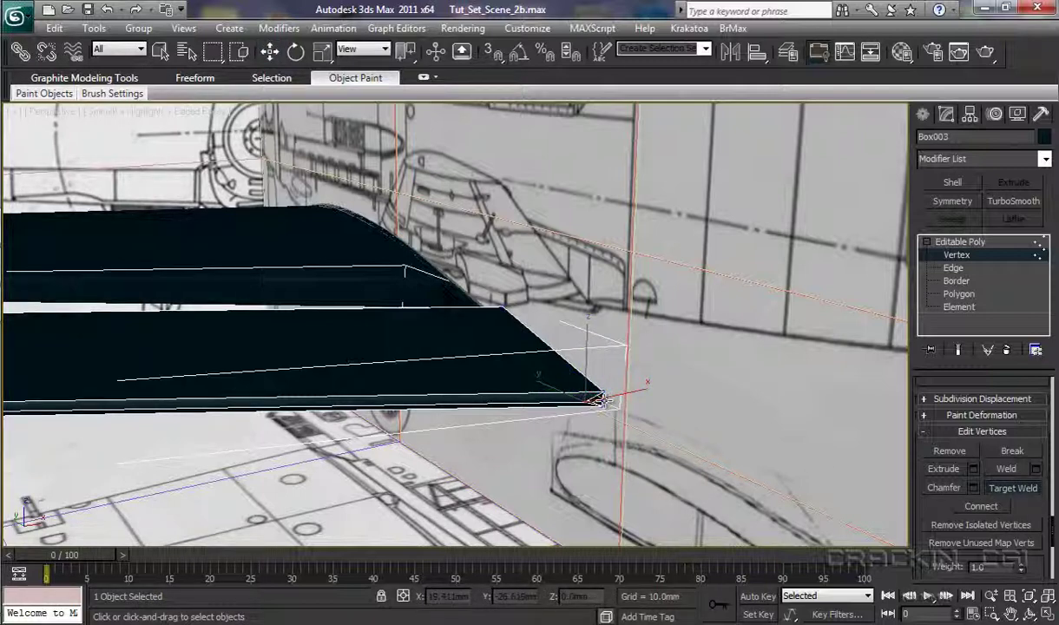
click(599, 400)
click(606, 405)
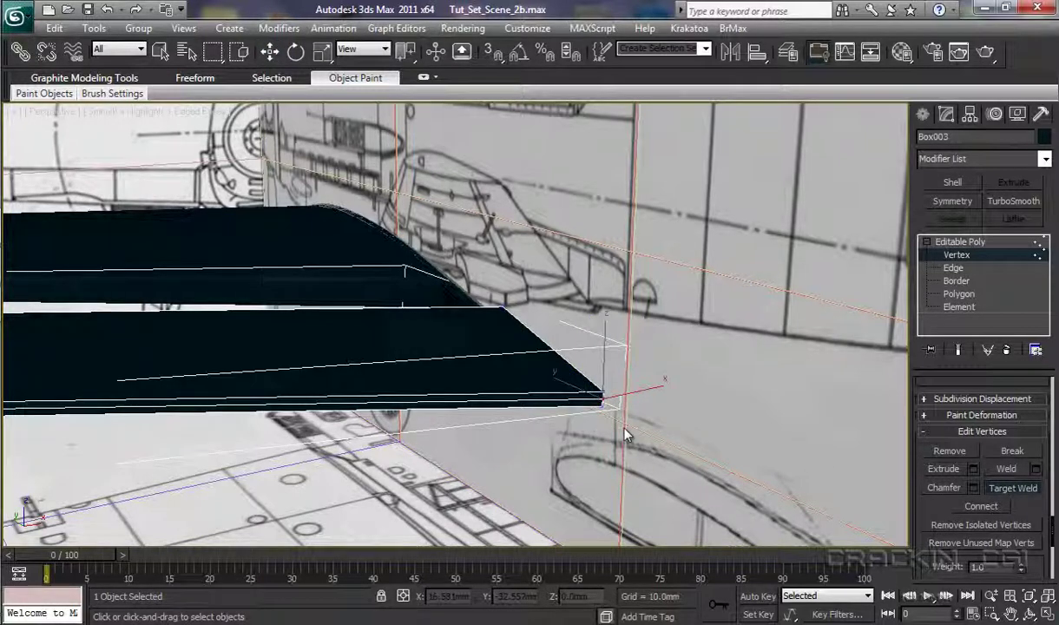